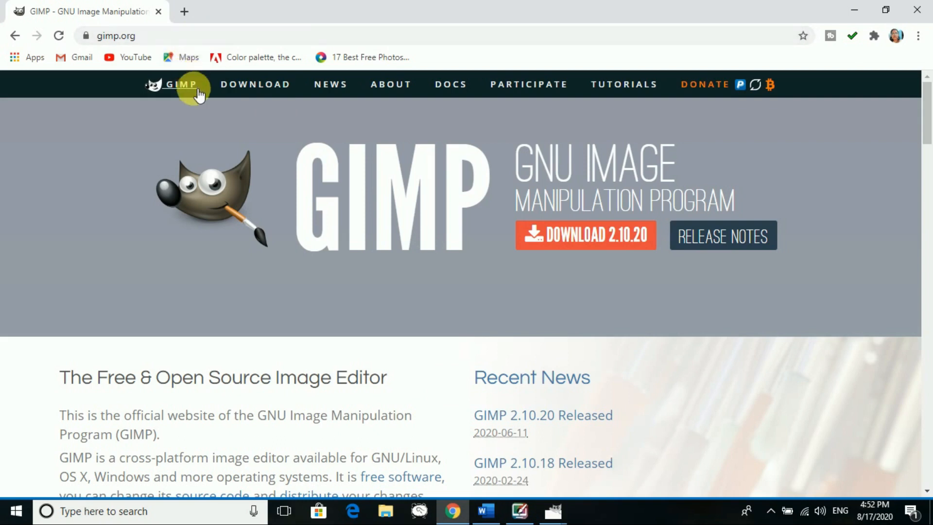
Step: Open the official GIMP site from the Google results and look over its introduction and recent news
{"action": "left_click", "coordinate": [186, 38]}
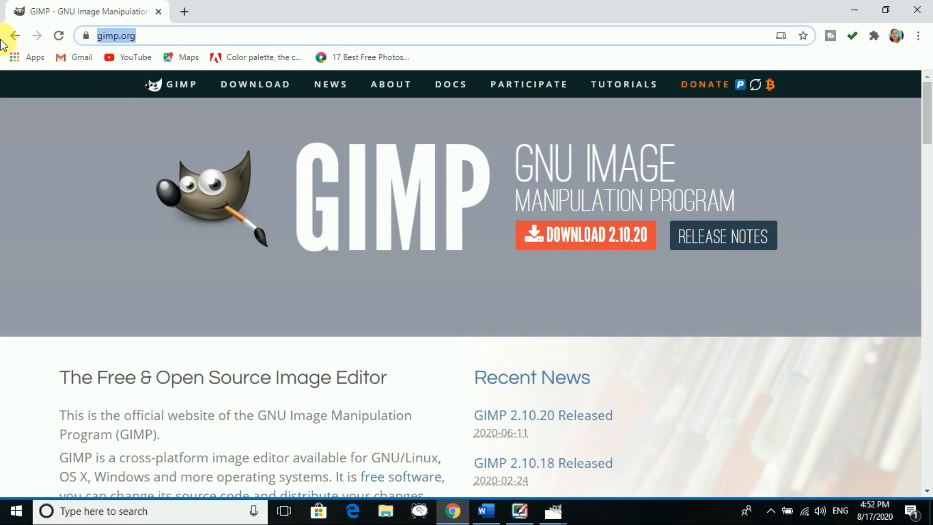
{"action": "left_click", "coordinate": [16, 36]}
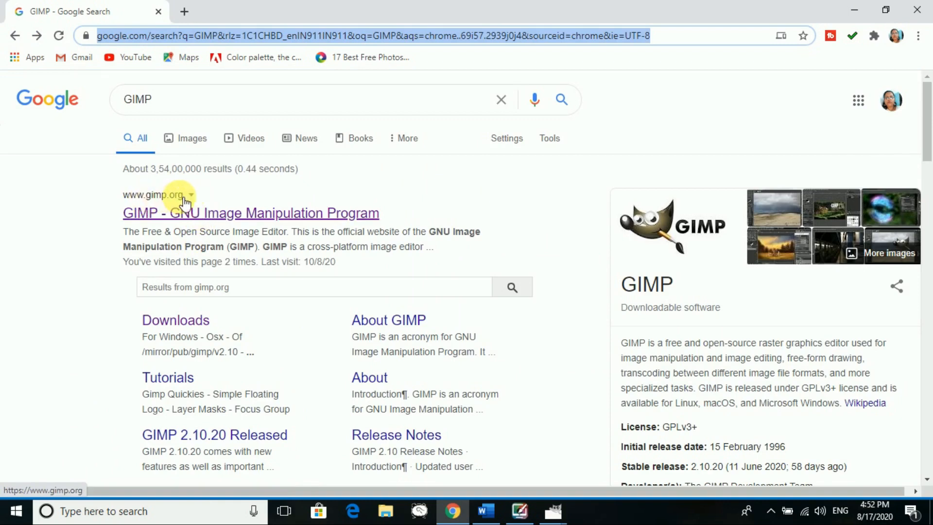
{"action": "left_click", "coordinate": [223, 214]}
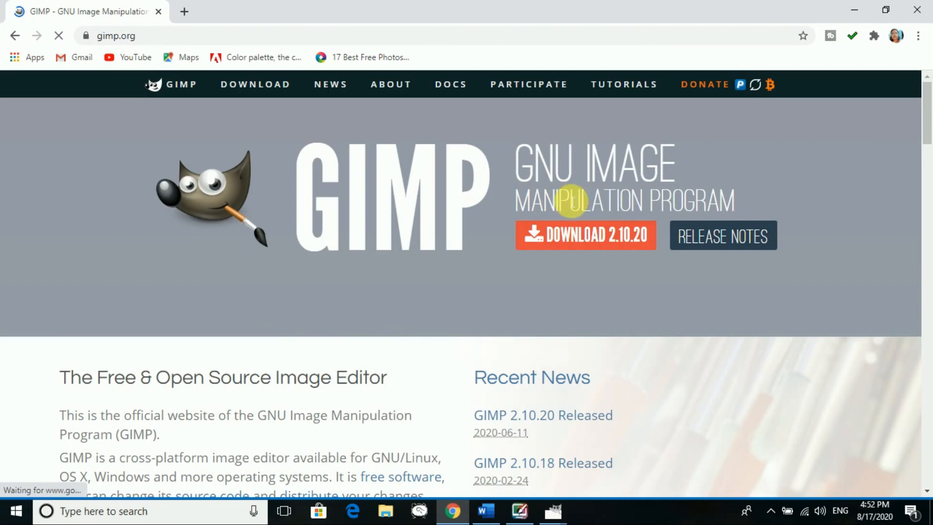
{"action": "scroll", "coordinate": [612, 377], "scroll_direction": "down", "scroll_amount": 4}
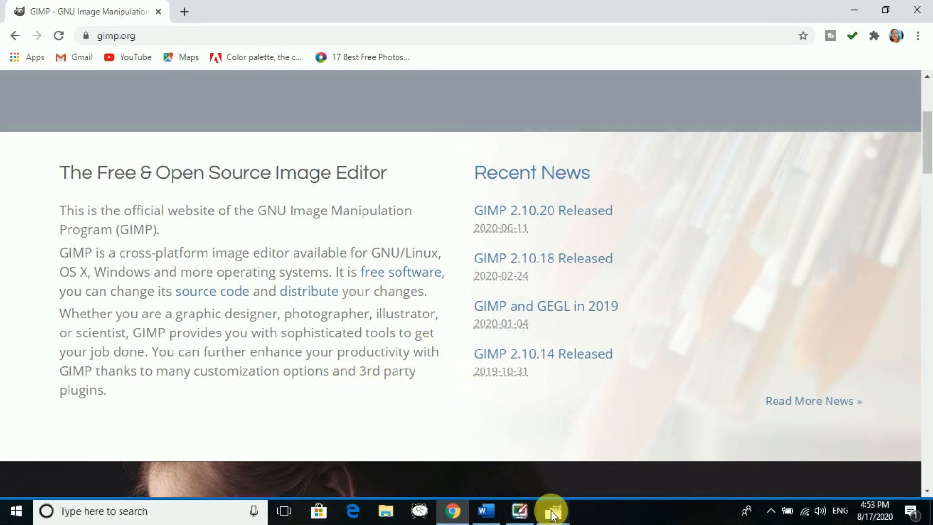
Step: Switch to GIMP's untitled image window and dismiss the open new-image dialog
{"action": "mouse_move", "coordinate": [554, 514]}
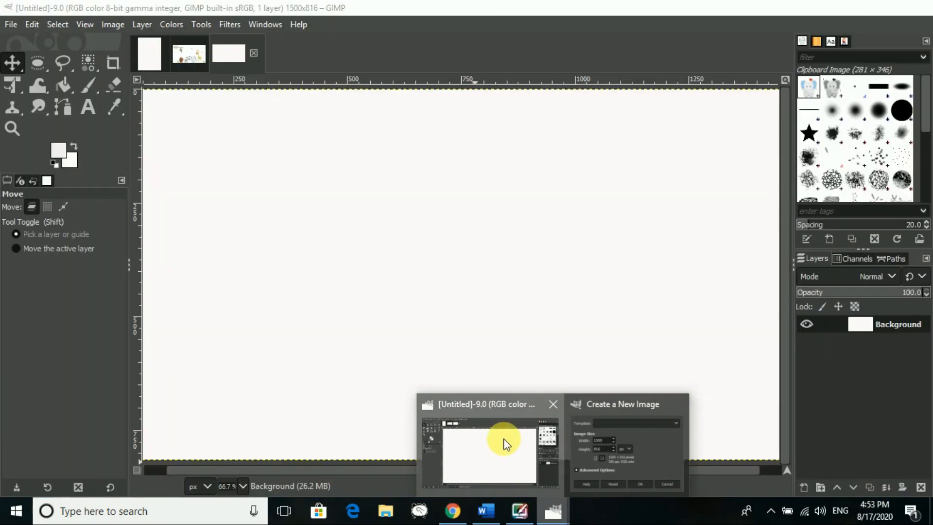
{"action": "left_click", "coordinate": [504, 438]}
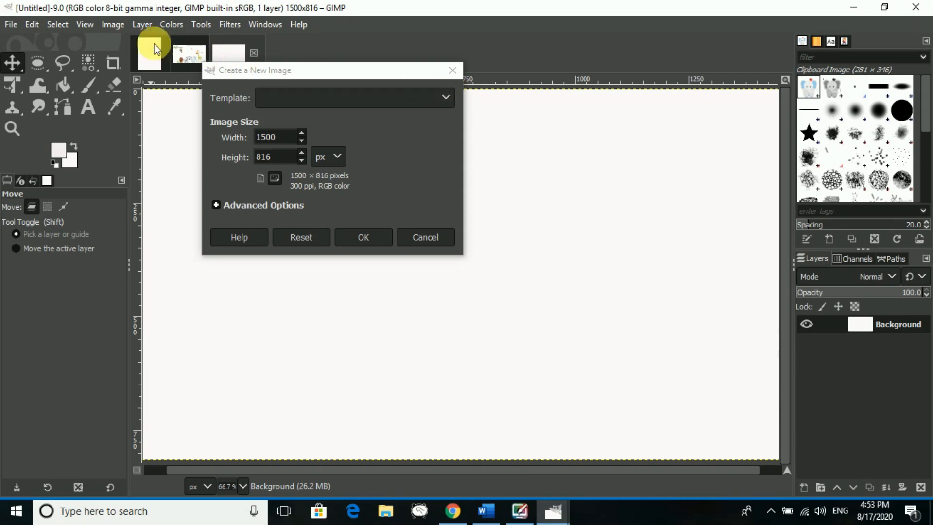
{"action": "left_click", "coordinate": [422, 240]}
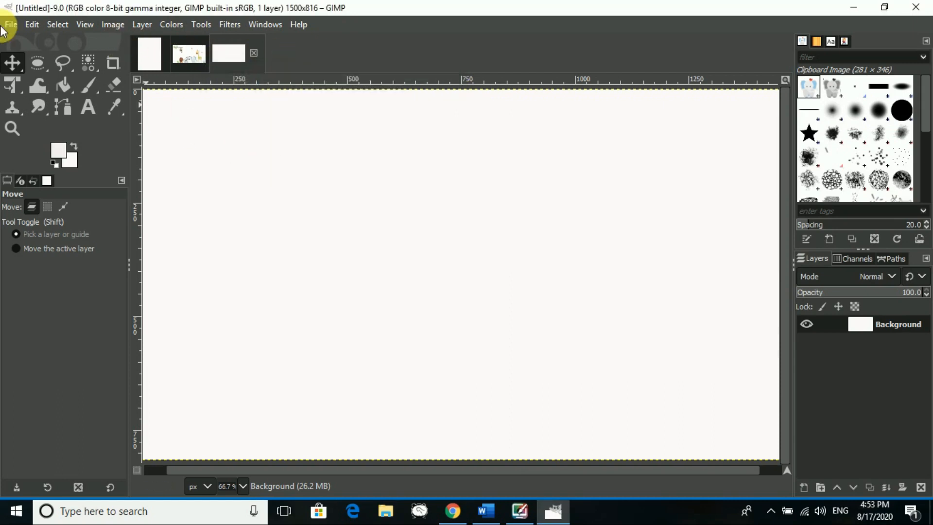
{"action": "left_click", "coordinate": [11, 25]}
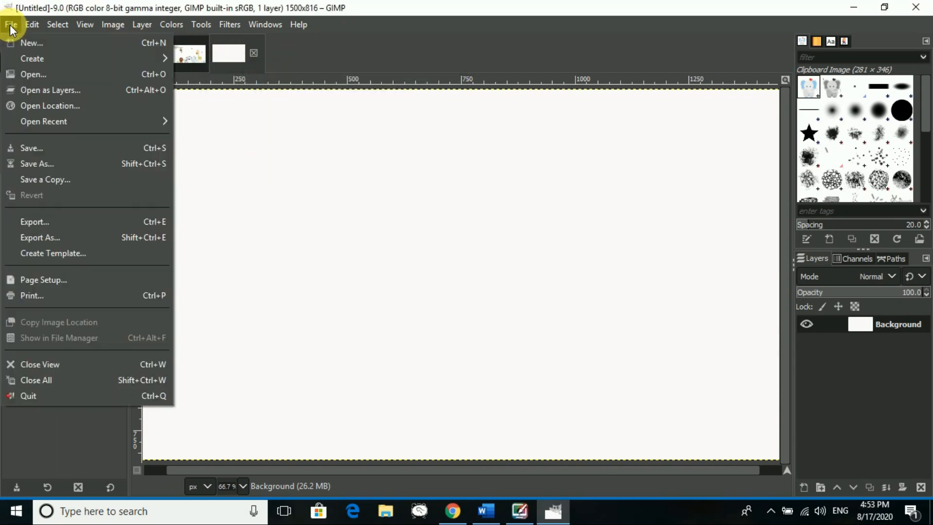
{"action": "left_click", "coordinate": [36, 41]}
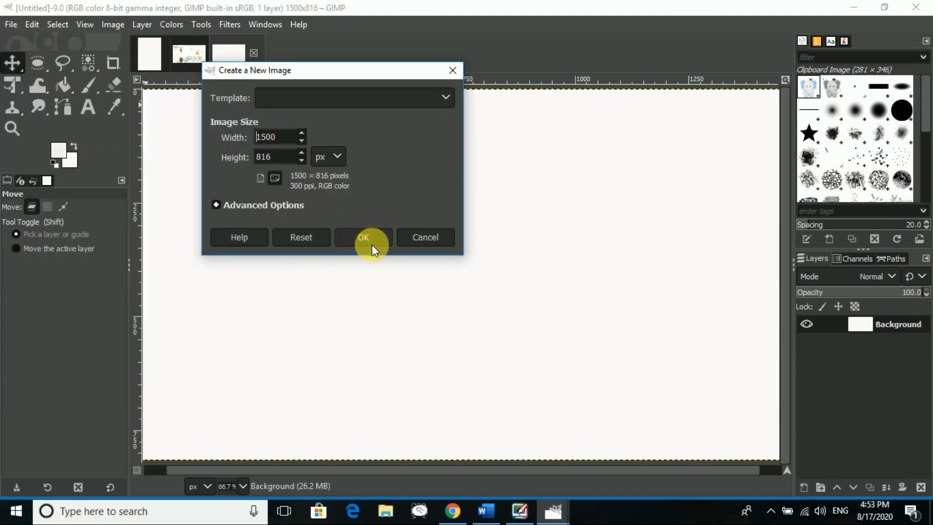
{"action": "left_click", "coordinate": [416, 236]}
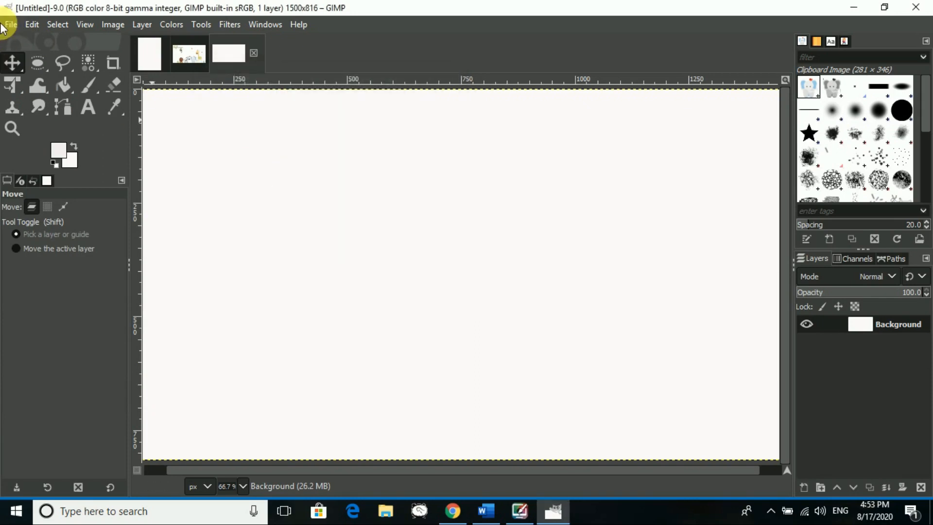
Step: Examine the image creation sources and the size templates offered for a new image
{"action": "left_click", "coordinate": [6, 25]}
{"action": "mouse_move", "coordinate": [39, 59]}
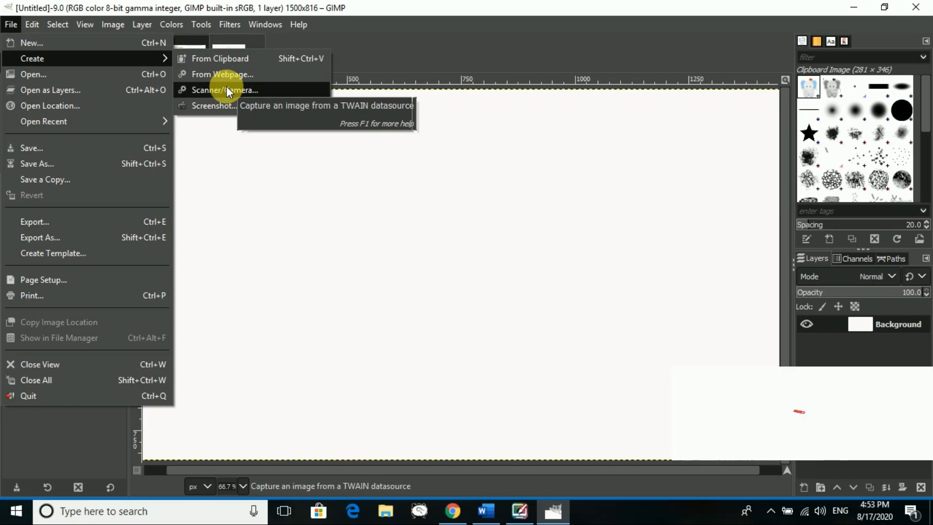
{"action": "left_click", "coordinate": [86, 43]}
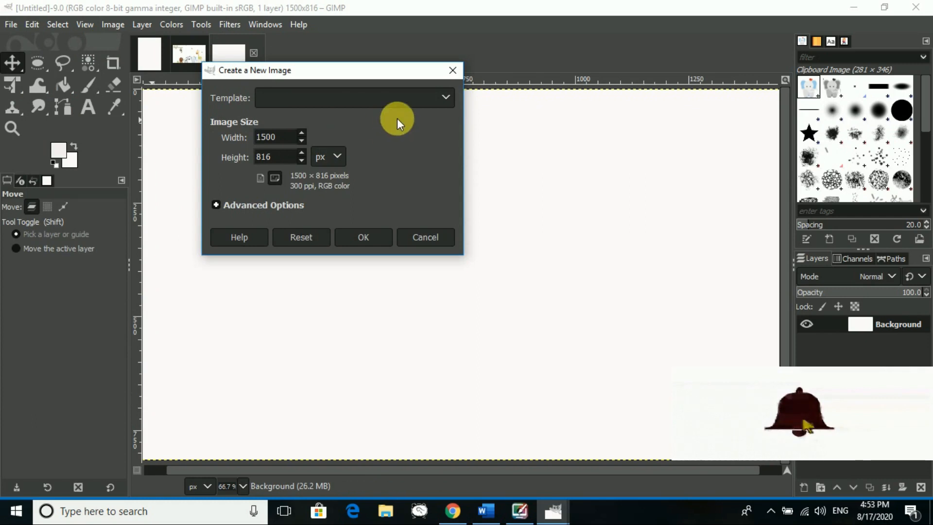
{"action": "left_click", "coordinate": [449, 97]}
{"action": "left_click", "coordinate": [449, 96]}
{"action": "left_click", "coordinate": [449, 96]}
{"action": "left_click", "coordinate": [449, 97]}
{"action": "left_click", "coordinate": [357, 102]}
{"action": "left_click", "coordinate": [357, 102]}
{"action": "left_click", "coordinate": [437, 100]}
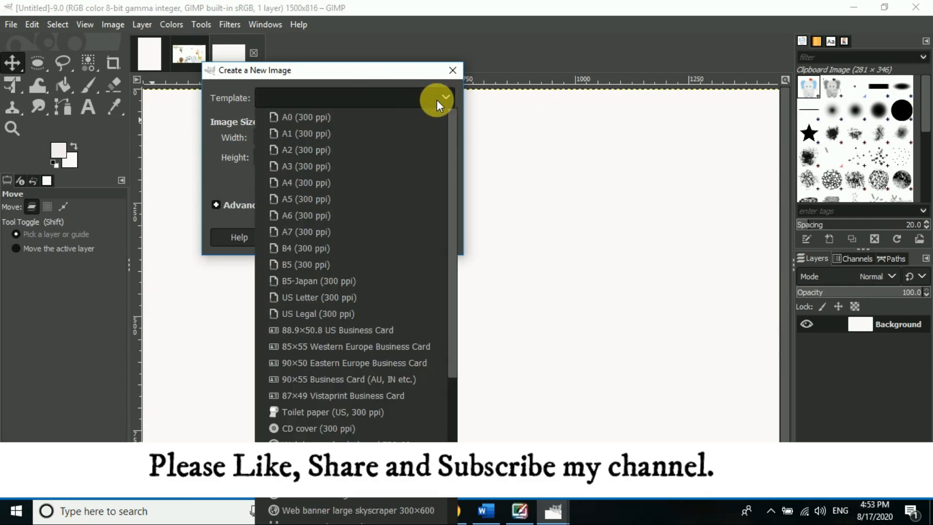
{"action": "left_click", "coordinate": [437, 100]}
{"action": "left_click", "coordinate": [437, 100]}
{"action": "left_click", "coordinate": [437, 100]}
{"action": "left_click", "coordinate": [437, 100]}
{"action": "left_click", "coordinate": [437, 100]}
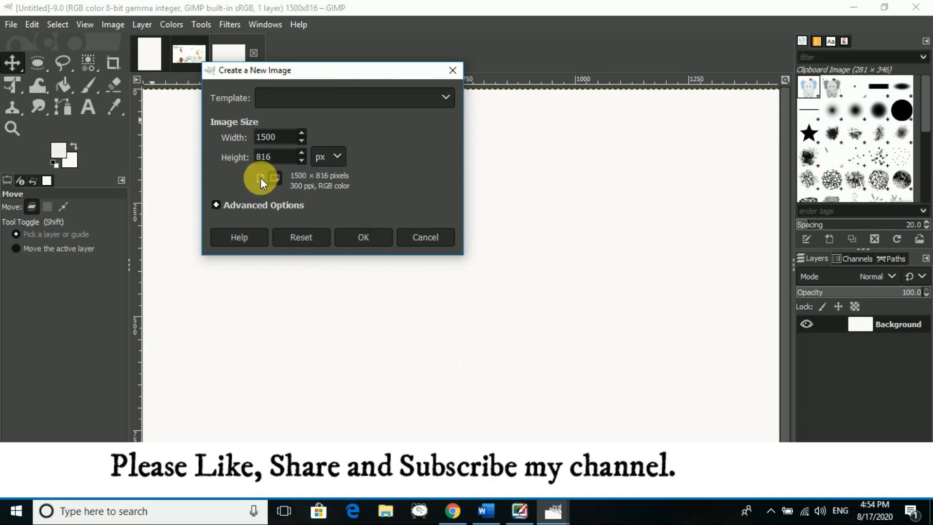
{"action": "left_click", "coordinate": [453, 96]}
{"action": "left_click", "coordinate": [450, 94]}
{"action": "left_click", "coordinate": [450, 94]}
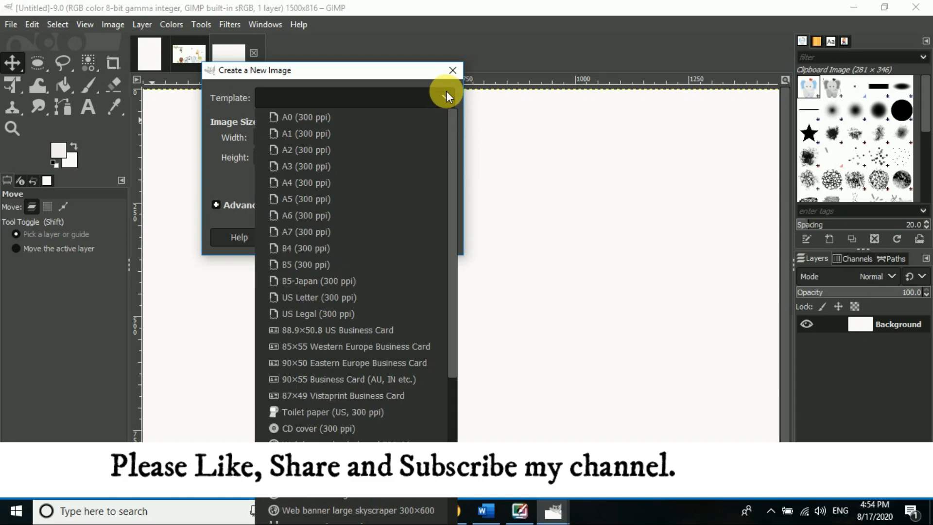
{"action": "left_click", "coordinate": [362, 184]}
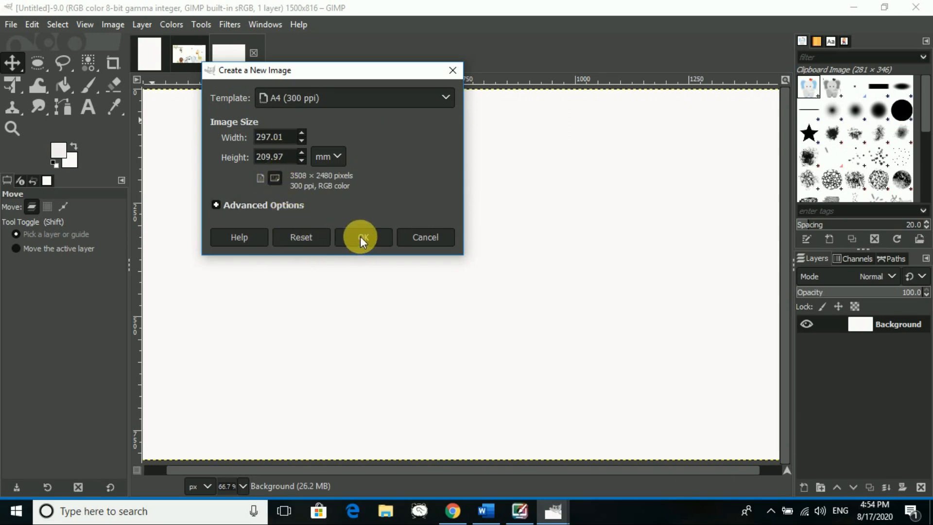
{"action": "left_click", "coordinate": [333, 156]}
{"action": "left_click", "coordinate": [334, 155]}
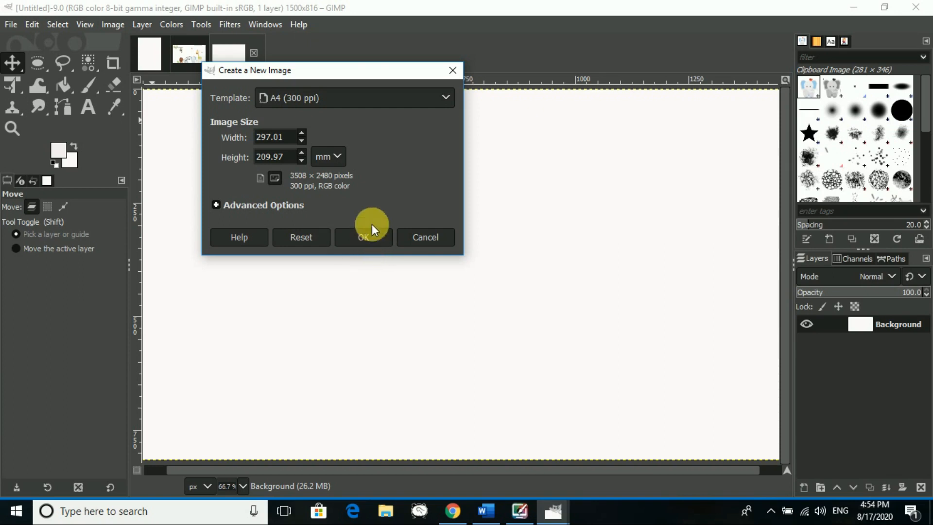
{"action": "left_click", "coordinate": [452, 71]}
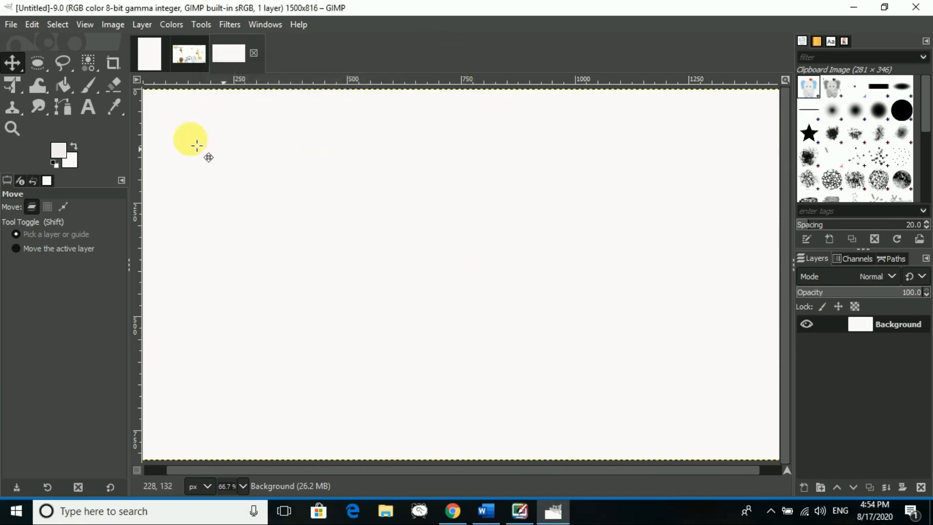
Step: Close the blank untitled image and open animal2.jpg from the Pictures folder, keeping its embedded color profile
{"action": "left_click", "coordinate": [254, 52]}
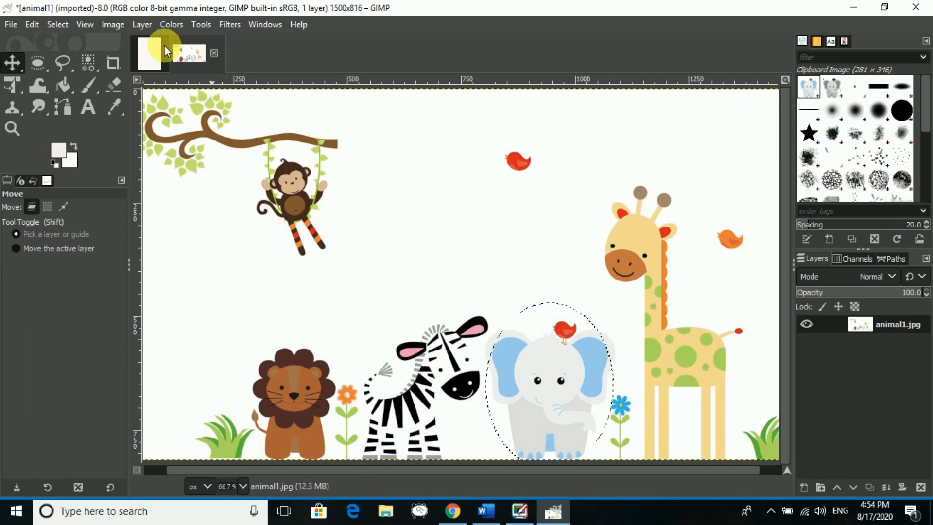
{"action": "left_click", "coordinate": [10, 24]}
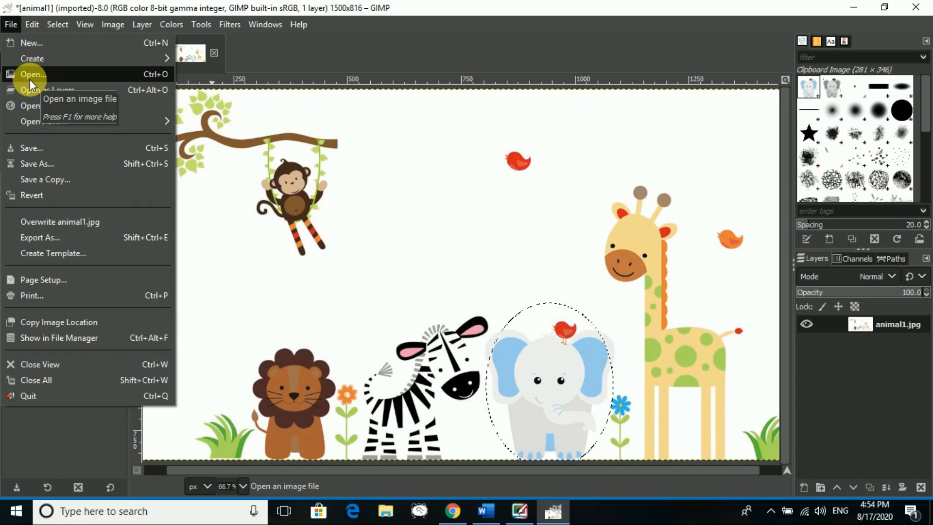
{"action": "left_click", "coordinate": [63, 77]}
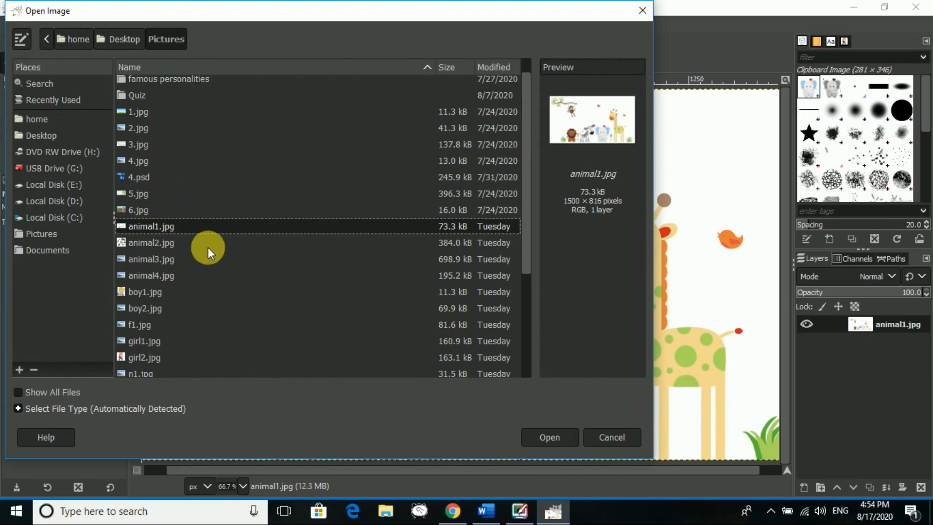
{"action": "left_click", "coordinate": [194, 243]}
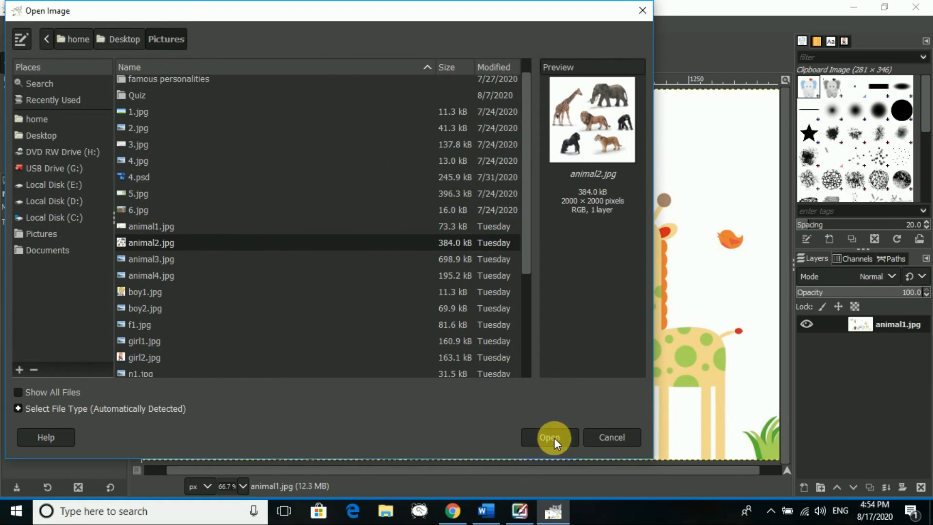
{"action": "left_click_drag", "start_coordinate": [605, 12], "coordinate": [649, 23]}
{"action": "left_click", "coordinate": [578, 447]}
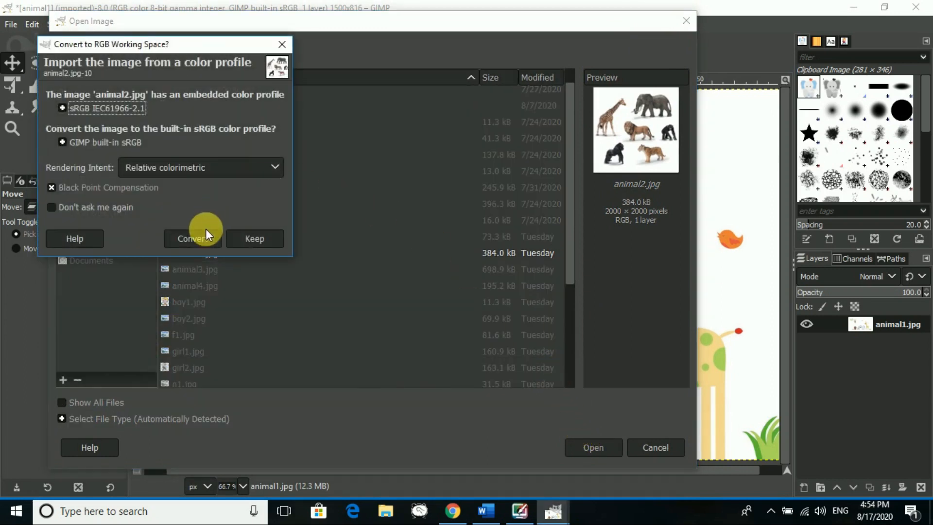
{"action": "left_click", "coordinate": [281, 241]}
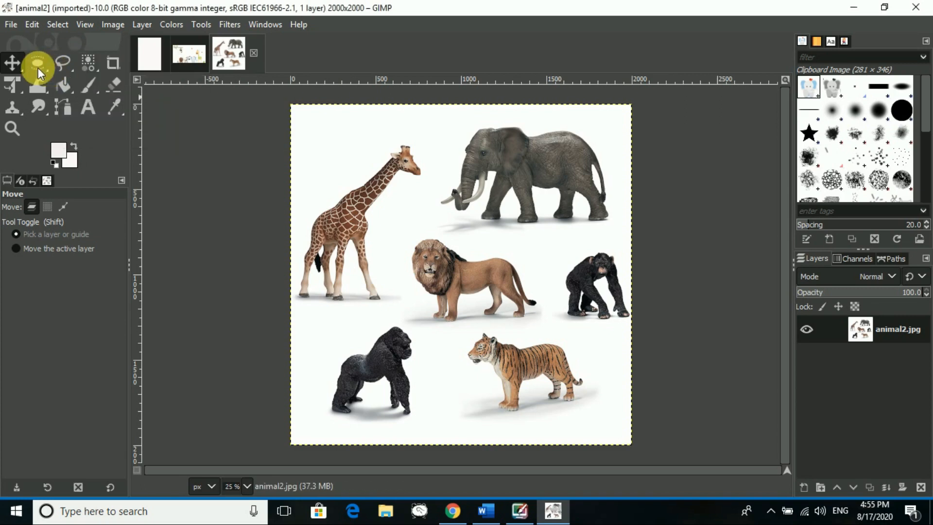
Step: Select a rectangle of about 688 × 720 px around the giraffe's upper body and copy it
{"action": "left_click_drag", "start_coordinate": [43, 73], "coordinate": [91, 63]}
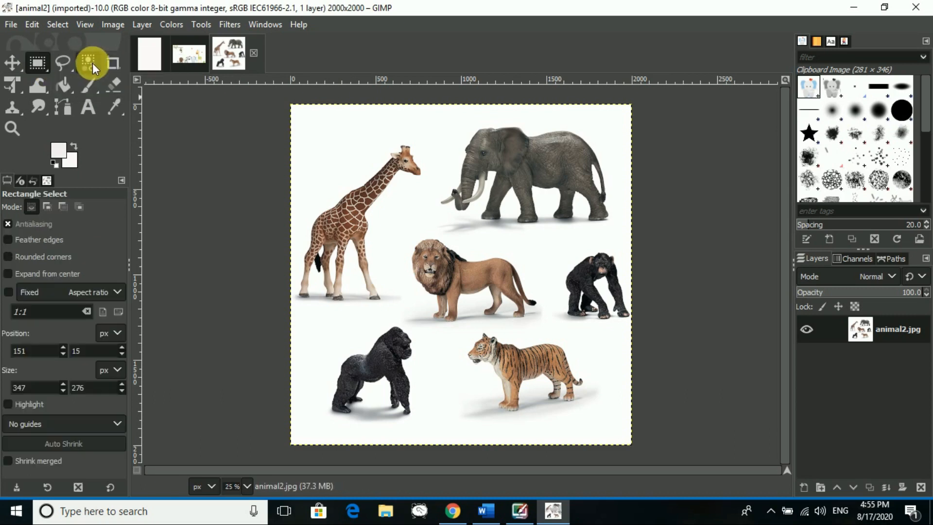
{"action": "left_click_drag", "start_coordinate": [308, 124], "coordinate": [426, 246]}
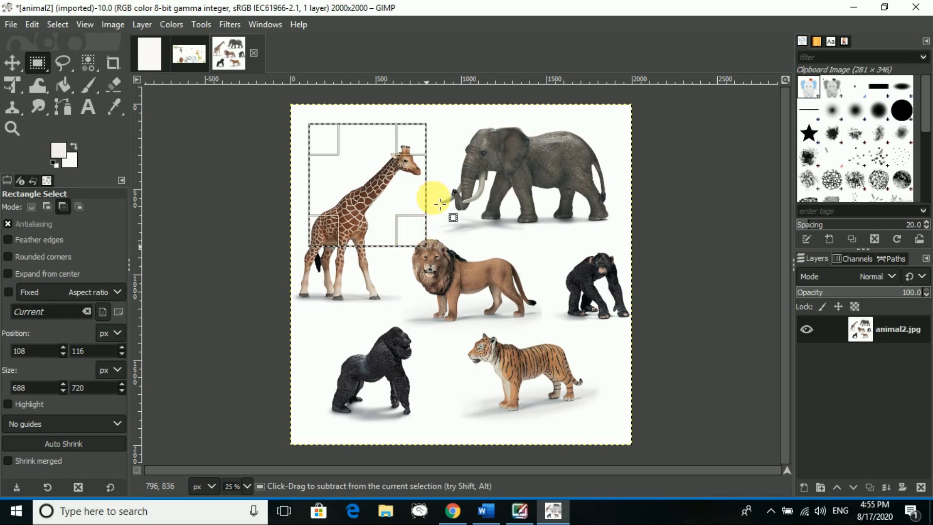
{"action": "key", "text": "ctrl+c"}
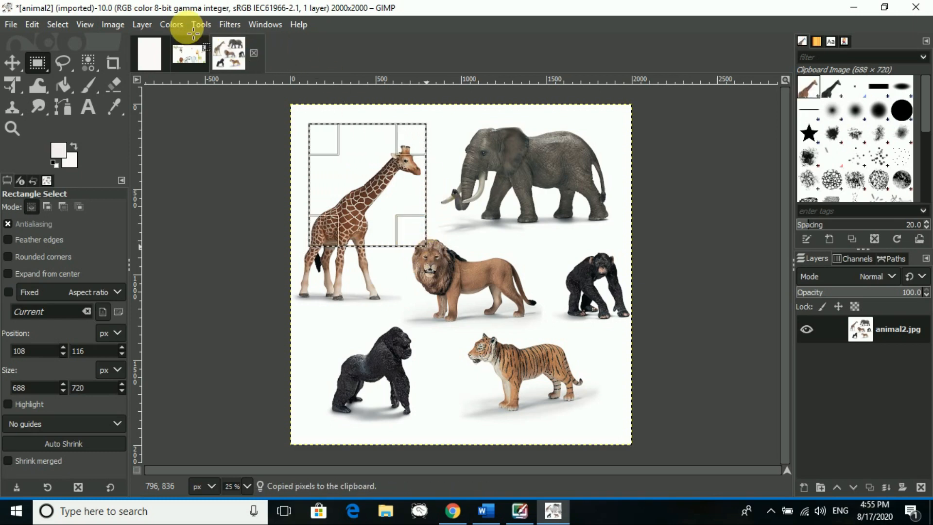
Step: Create a new 2000 × 2000 px image and paste the copied giraffe into it
{"action": "left_click", "coordinate": [13, 27]}
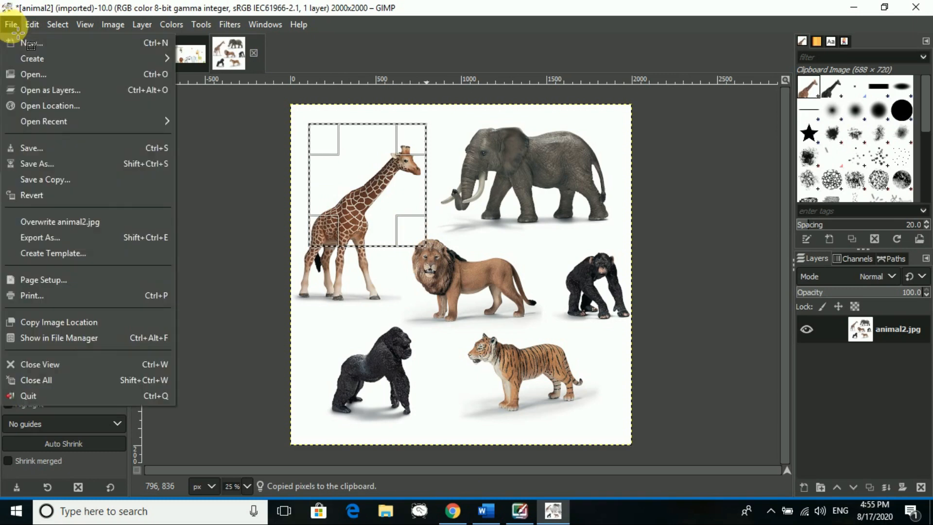
{"action": "left_click", "coordinate": [22, 39]}
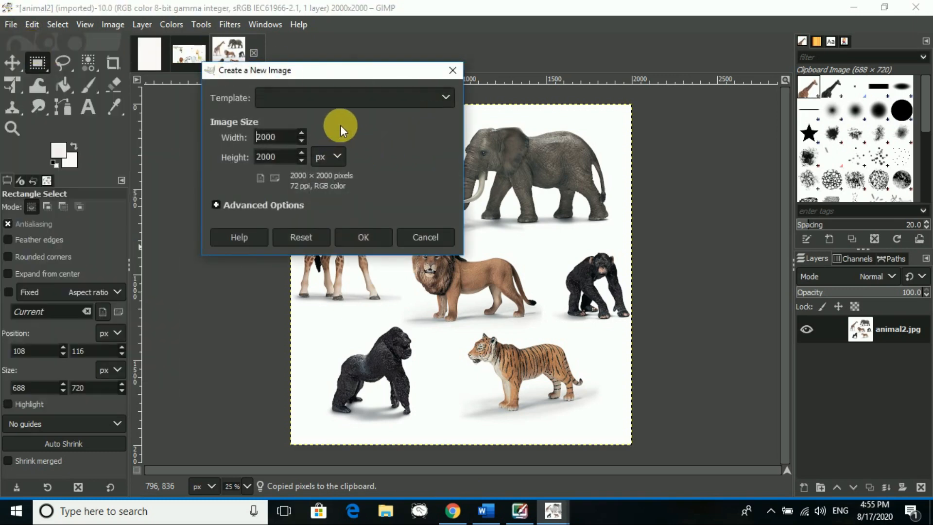
{"action": "left_click", "coordinate": [358, 240]}
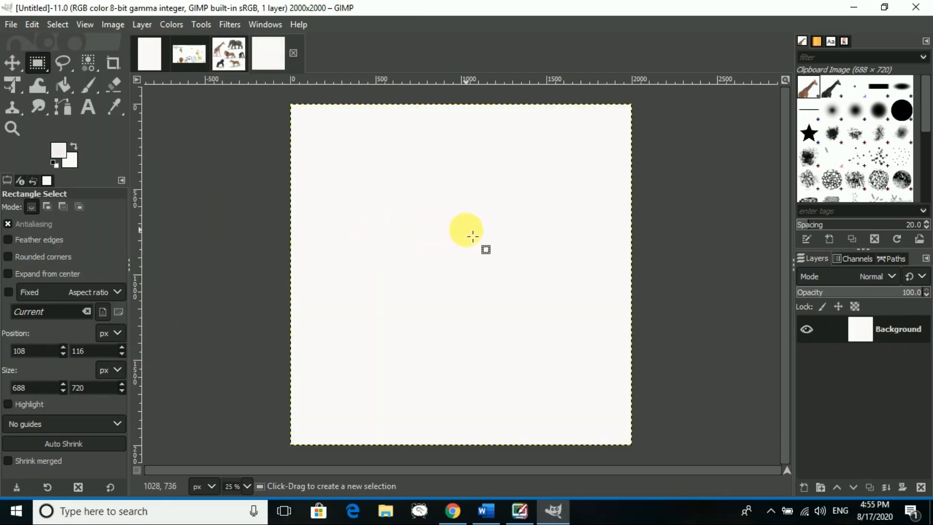
{"action": "key", "text": "ctrl+v"}
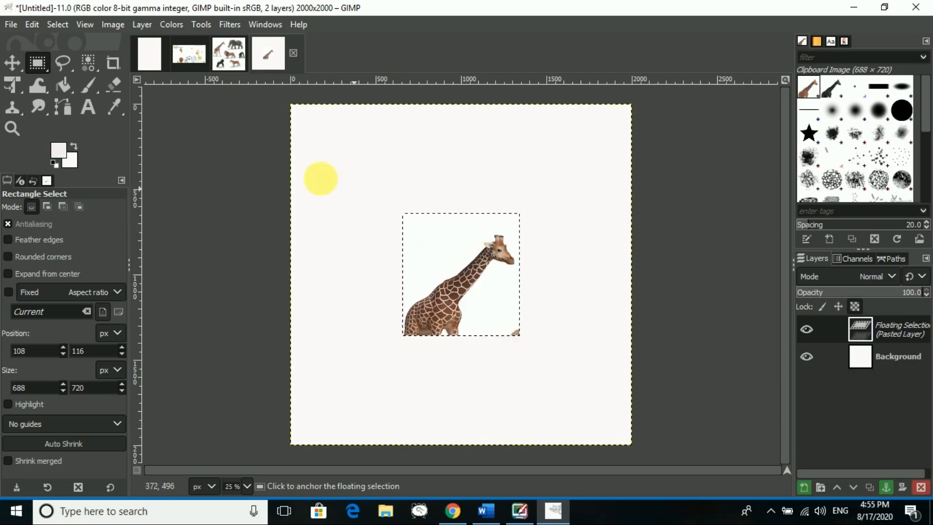
Step: Move the pasted giraffe into the canvas's lower-left corner and anchor it to the background
{"action": "left_click", "coordinate": [13, 62]}
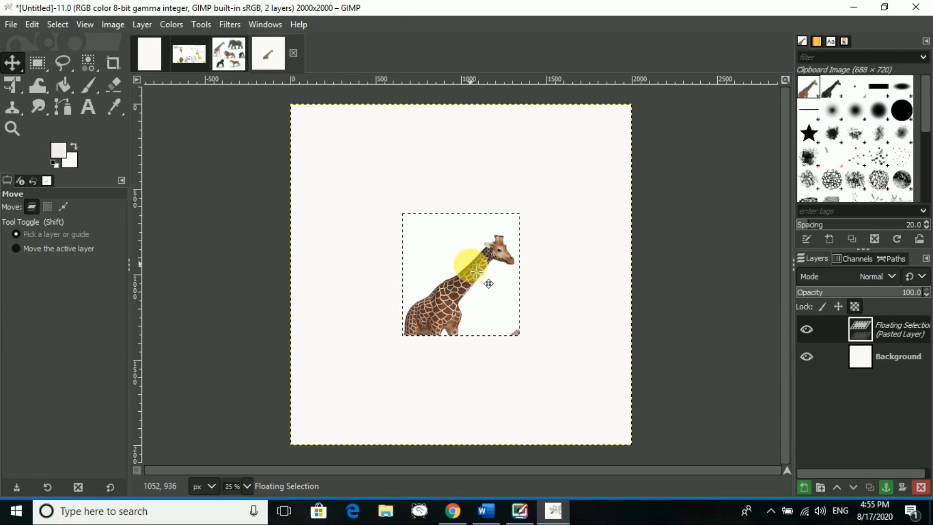
{"action": "left_click_drag", "start_coordinate": [483, 295], "coordinate": [370, 404]}
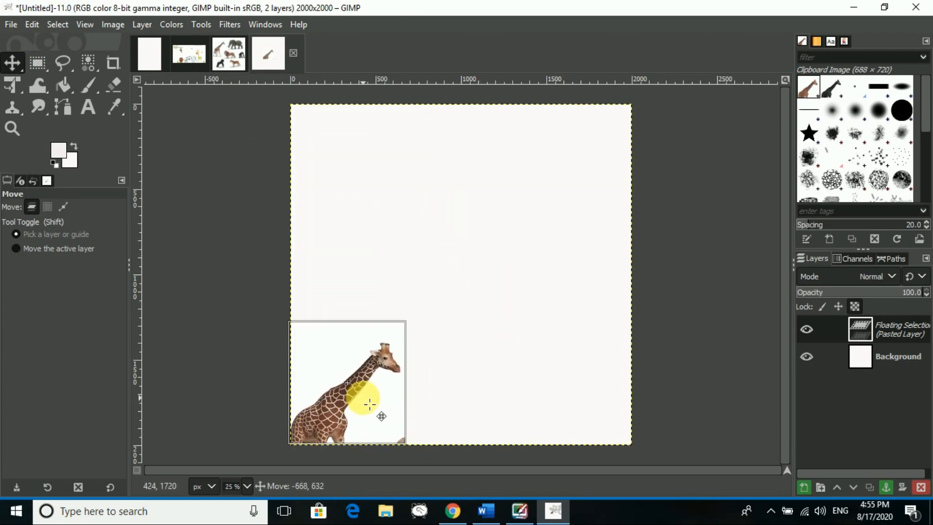
{"action": "key", "text": "ctrl+h"}
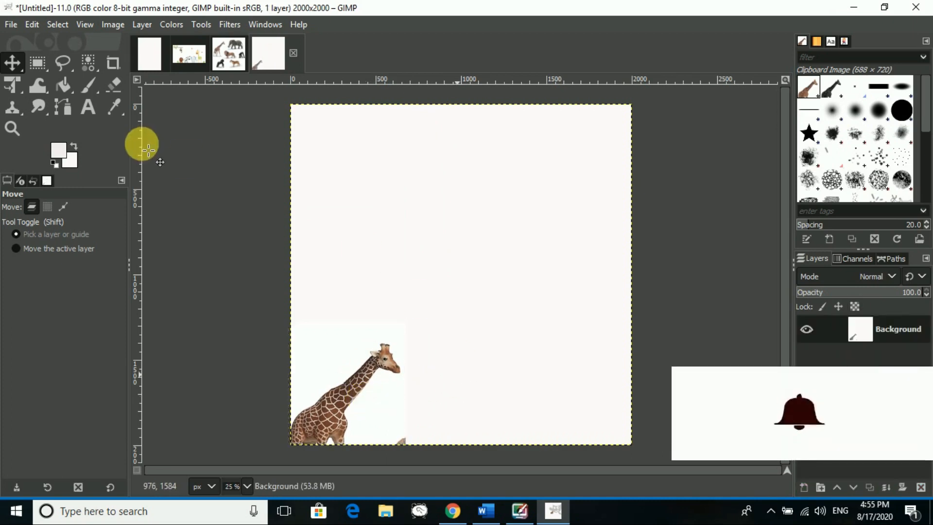
Step: Draw an elliptical selection of about 888 × 688 px over the elephant in animal2.jpg
{"action": "left_click", "coordinate": [49, 71]}
{"action": "left_click", "coordinate": [89, 89]}
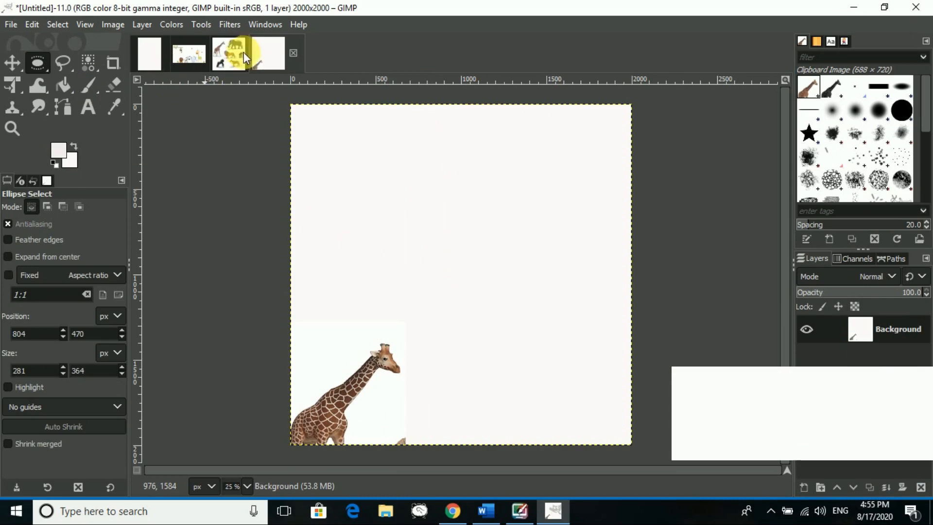
{"action": "left_click", "coordinate": [229, 50]}
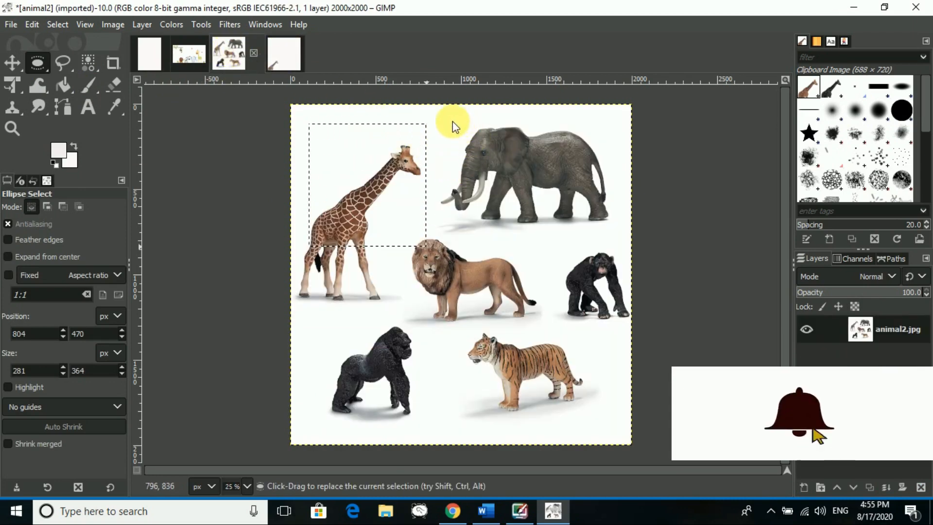
{"action": "left_click", "coordinate": [452, 122]}
{"action": "left_click_drag", "start_coordinate": [451, 117], "coordinate": [602, 235]}
{"action": "mouse_move", "coordinate": [535, 181]}
{"action": "left_mouse_down"}
{"action": "mouse_move", "coordinate": [502, 178]}
{"action": "mouse_move", "coordinate": [518, 182]}
{"action": "left_mouse_up"}
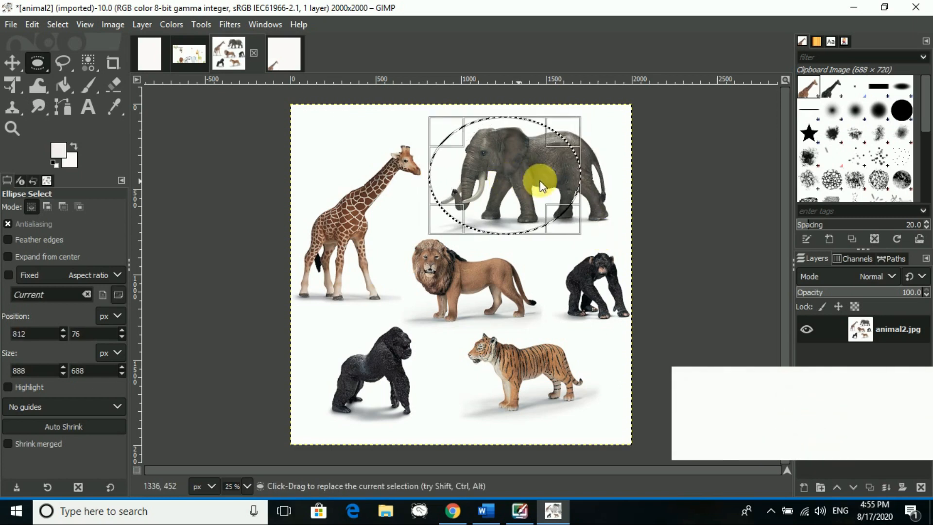
Step: Enlarge the elliptical selection to about 1132 × 748 px around the whole elephant and copy it
{"action": "left_click_drag", "start_coordinate": [579, 182], "coordinate": [624, 185]}
{"action": "left_click_drag", "start_coordinate": [531, 118], "coordinate": [531, 104]}
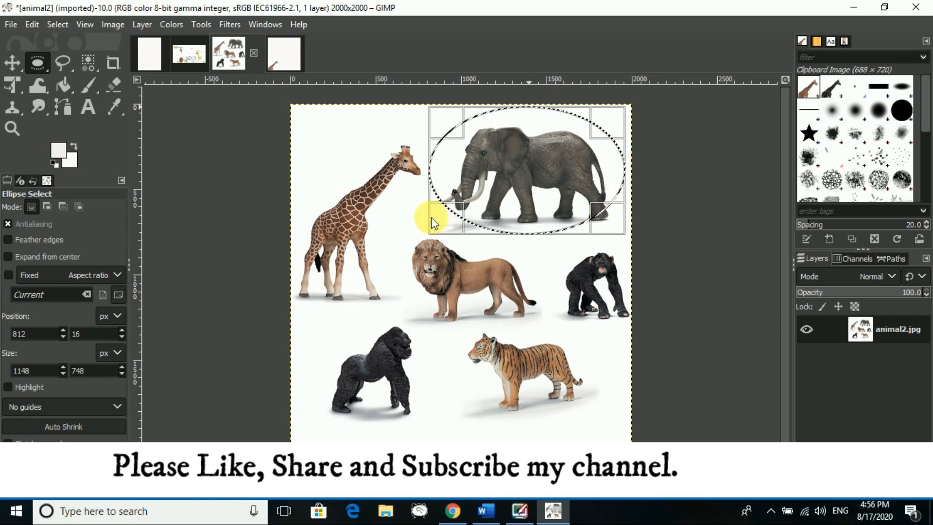
{"action": "mouse_move", "coordinate": [430, 233]}
{"action": "left_mouse_down"}
{"action": "mouse_move", "coordinate": [421, 237]}
{"action": "mouse_move", "coordinate": [470, 226]}
{"action": "mouse_move", "coordinate": [416, 238]}
{"action": "mouse_move", "coordinate": [443, 233]}
{"action": "mouse_move", "coordinate": [416, 235]}
{"action": "mouse_move", "coordinate": [433, 234]}
{"action": "left_mouse_up"}
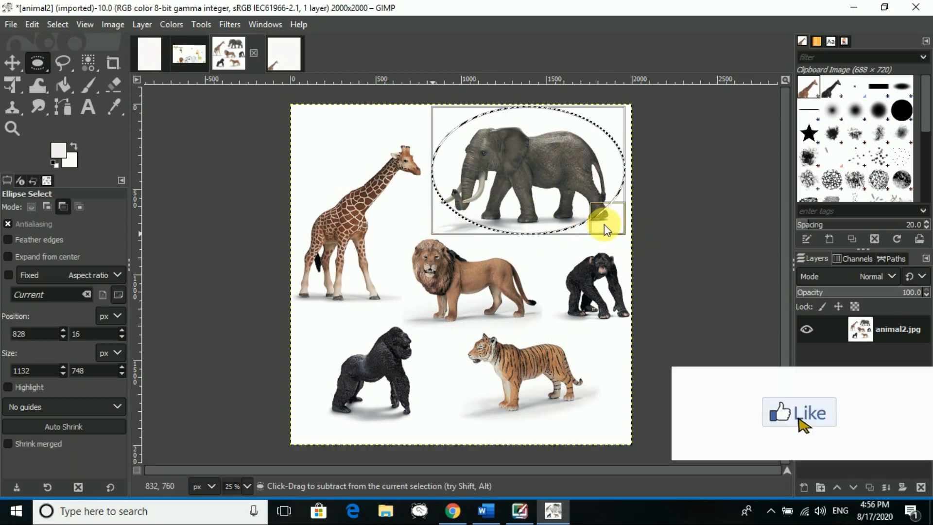
{"action": "key", "text": "ctrl+c"}
Step: Paste the elephant into the image with the giraffe, move it to the canvas's lower-right corner and anchor it
{"action": "left_click", "coordinate": [283, 52]}
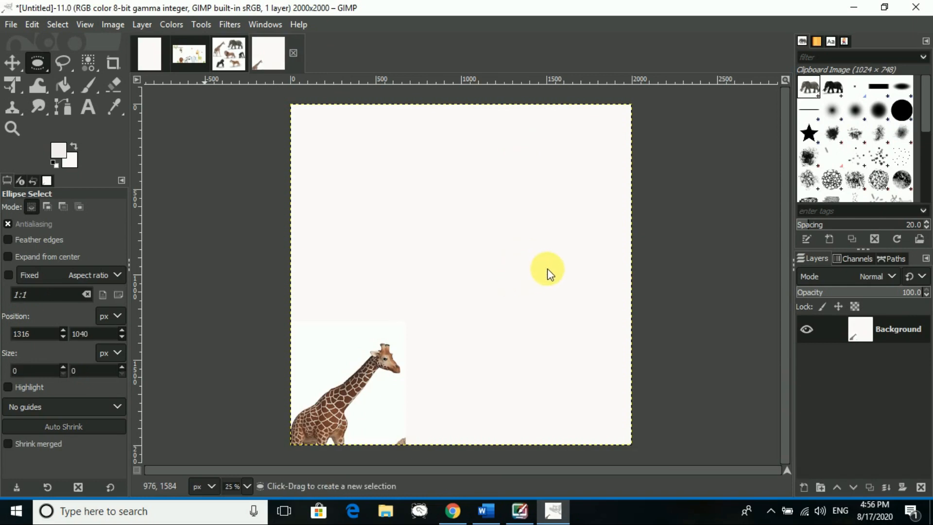
{"action": "key", "text": "ctrl+v"}
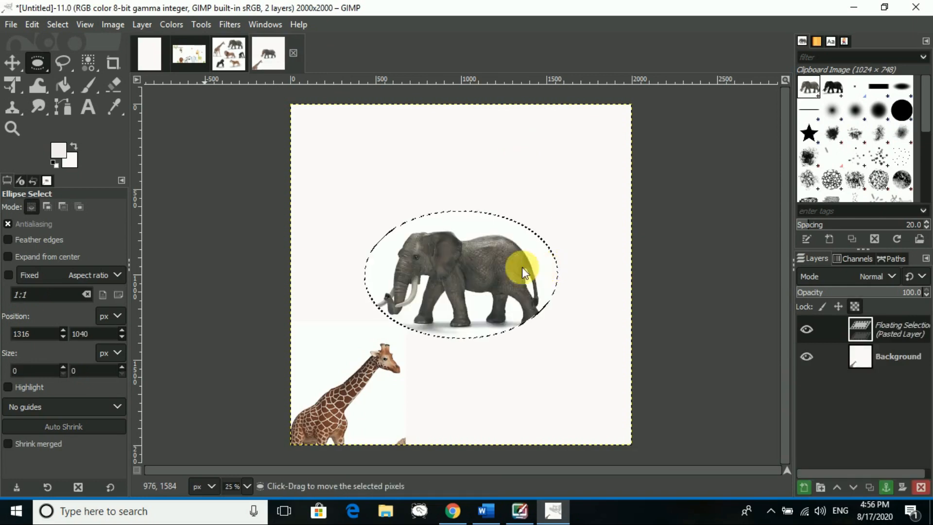
{"action": "left_click", "coordinate": [12, 64]}
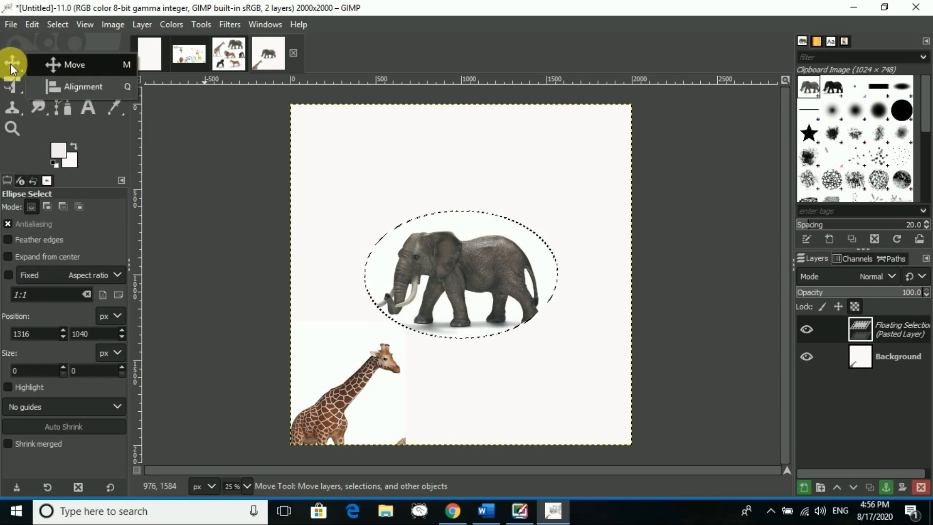
{"action": "left_click", "coordinate": [72, 64]}
{"action": "left_click_drag", "start_coordinate": [461, 269], "coordinate": [554, 384]}
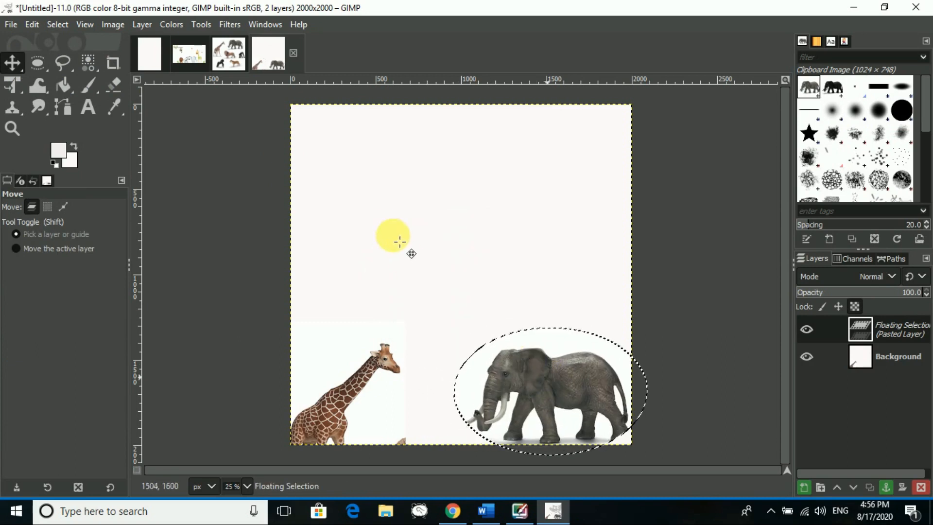
{"action": "left_click", "coordinate": [434, 205]}
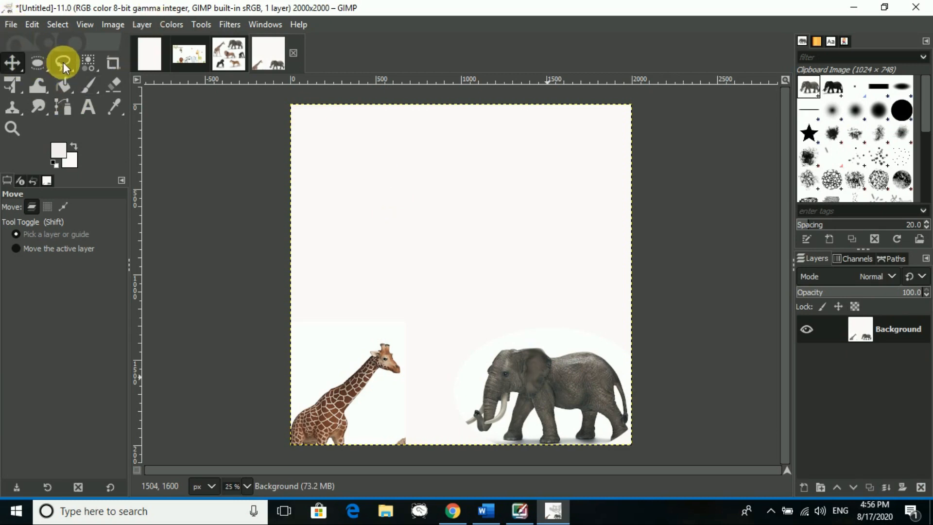
Step: Trace a freehand selection around the lion in animal2.jpg with Free Select and copy it
{"action": "left_click", "coordinate": [229, 51]}
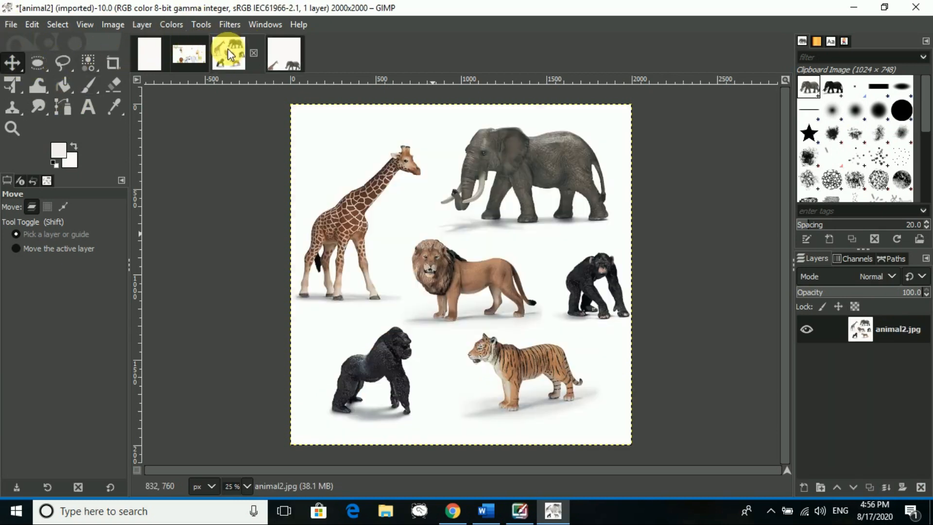
{"action": "left_click", "coordinate": [66, 69]}
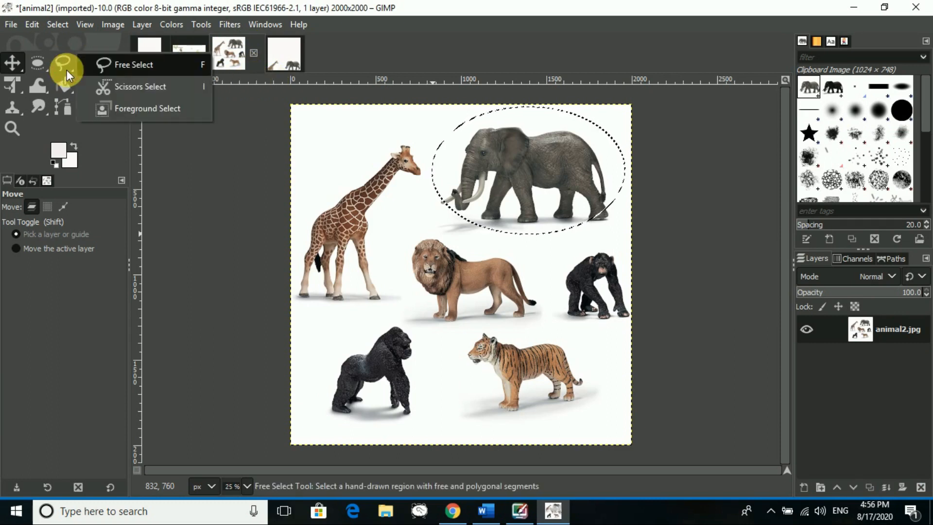
{"action": "left_click", "coordinate": [121, 67]}
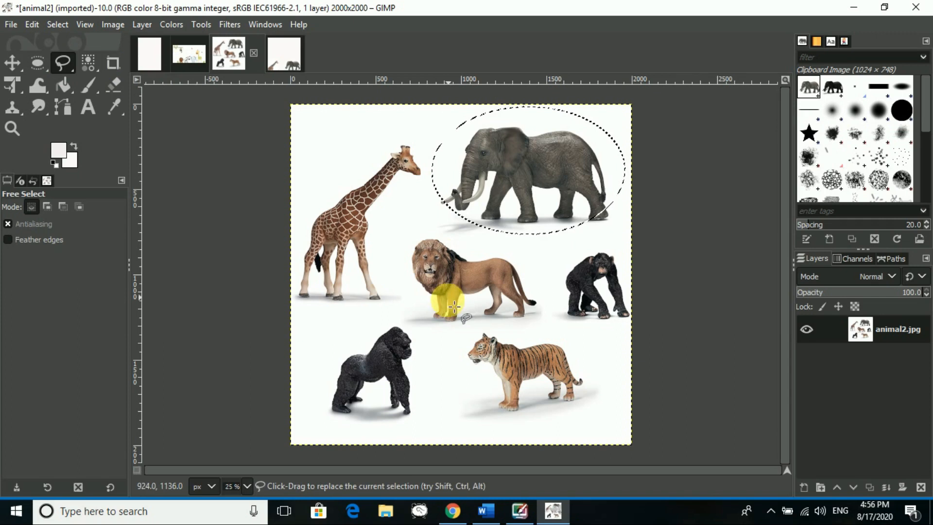
{"action": "left_click", "coordinate": [429, 319]}
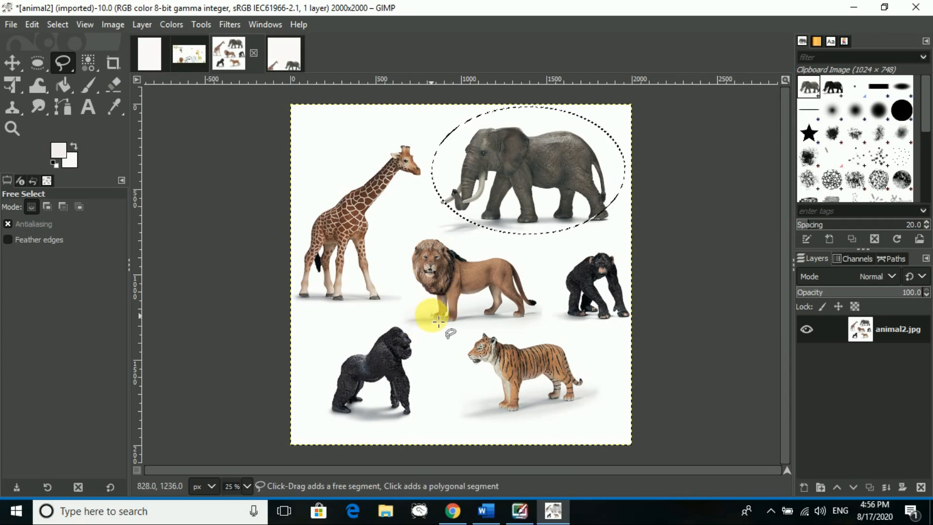
{"action": "left_click", "coordinate": [419, 286]}
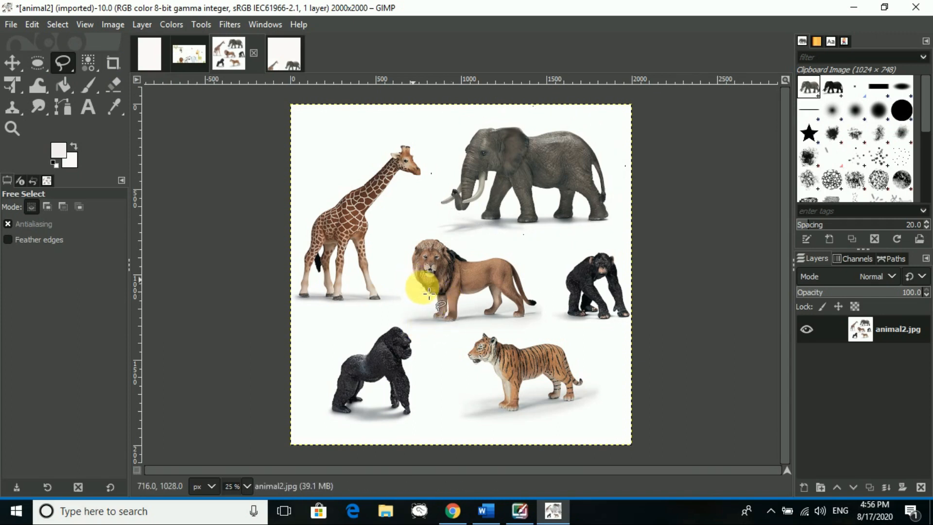
{"action": "left_click", "coordinate": [435, 322]}
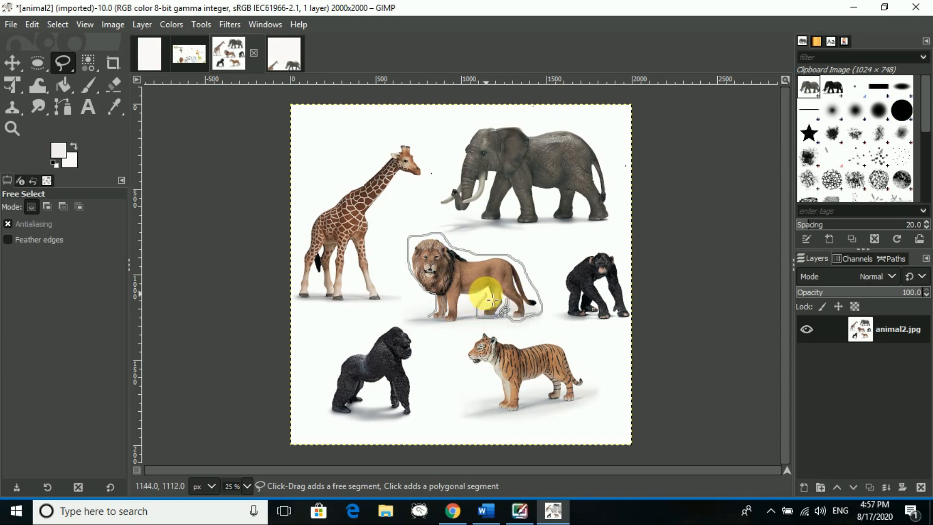
{"action": "left_click", "coordinate": [433, 322]}
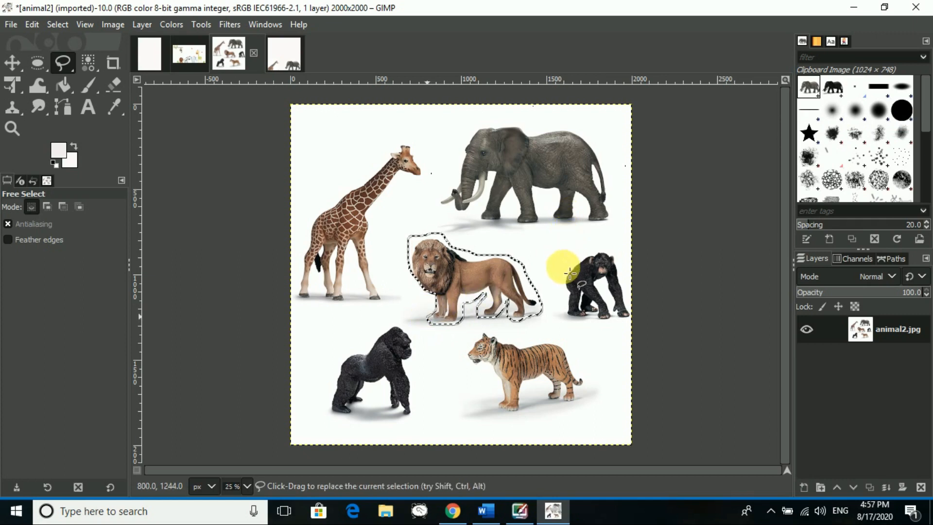
{"action": "key", "text": "ctrl+c"}
Step: Paste the lion into the giraffe and elephant image, move it to the canvas's upper-right corner and anchor it
{"action": "left_click", "coordinate": [279, 48]}
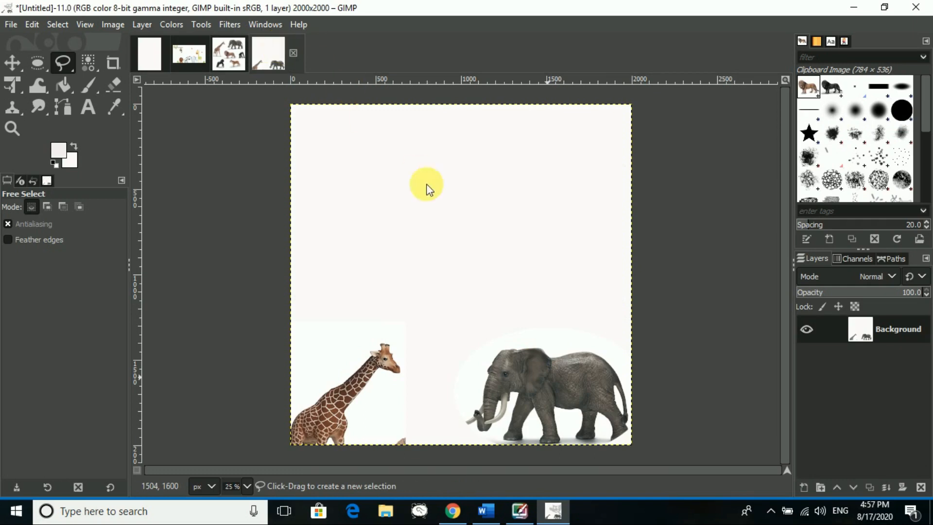
{"action": "key", "text": "ctrl+v"}
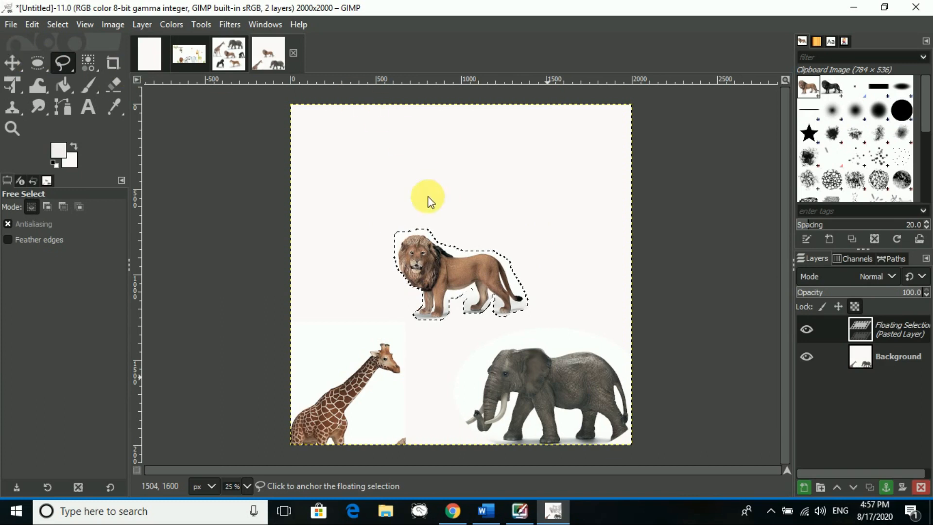
{"action": "mouse_move", "coordinate": [451, 267]}
{"action": "left_mouse_down"}
{"action": "mouse_move", "coordinate": [393, 302]}
{"action": "mouse_move", "coordinate": [379, 288]}
{"action": "mouse_move", "coordinate": [549, 141]}
{"action": "mouse_move", "coordinate": [559, 144]}
{"action": "mouse_move", "coordinate": [549, 133]}
{"action": "left_mouse_up"}
{"action": "left_click", "coordinate": [579, 293]}
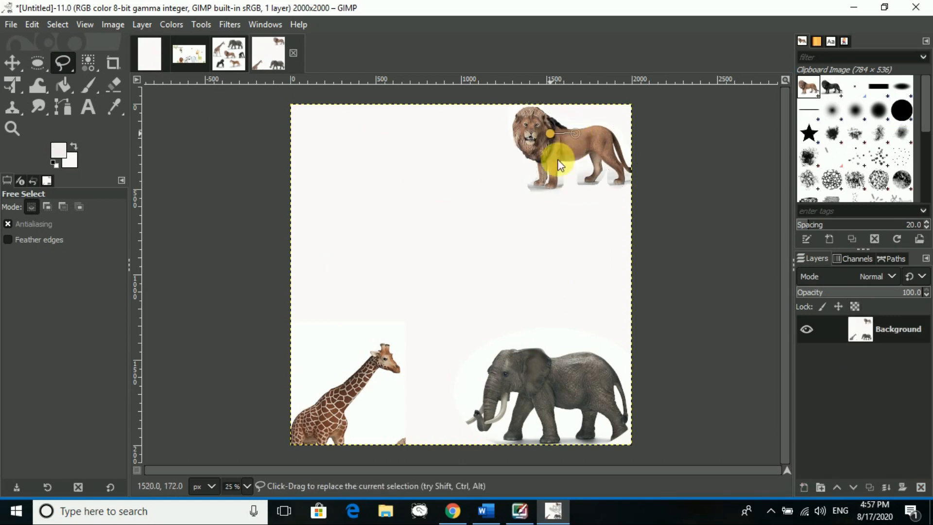
{"action": "key", "text": "ctrl+v"}
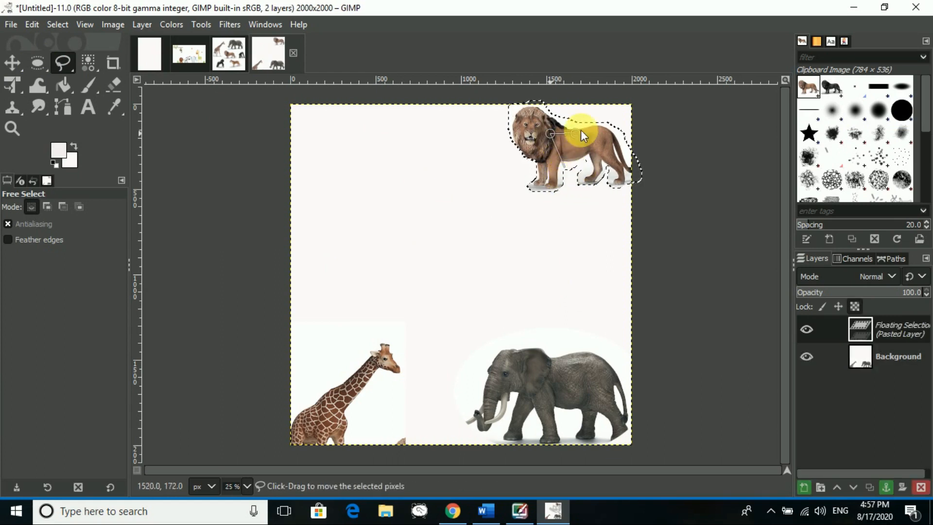
{"action": "left_click", "coordinate": [636, 159]}
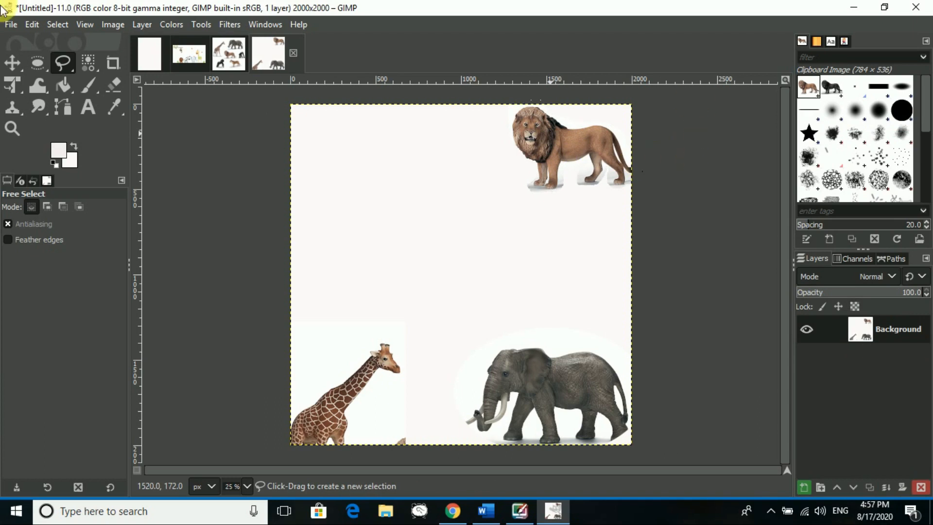
Step: Select the white background of animal2.jpg with Select by Color and copy it
{"action": "left_click", "coordinate": [90, 64]}
{"action": "left_click", "coordinate": [91, 64]}
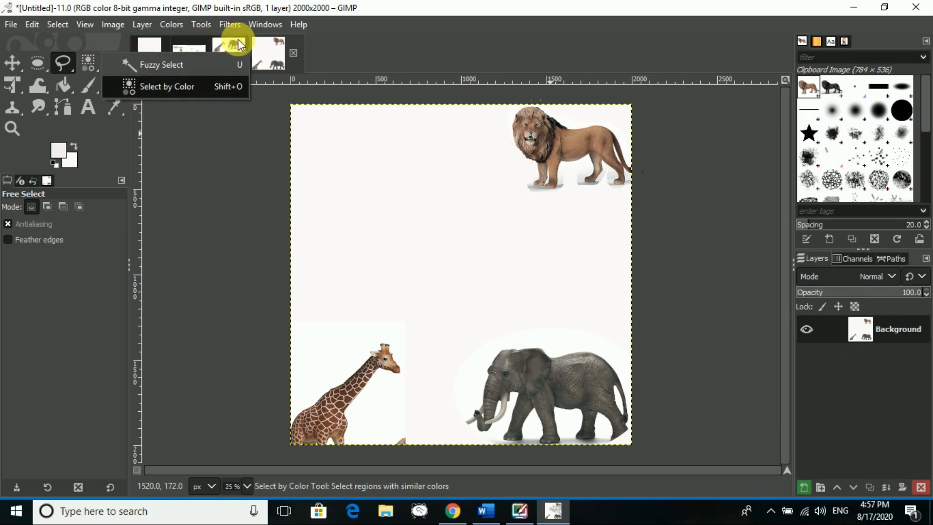
{"action": "left_click", "coordinate": [273, 48]}
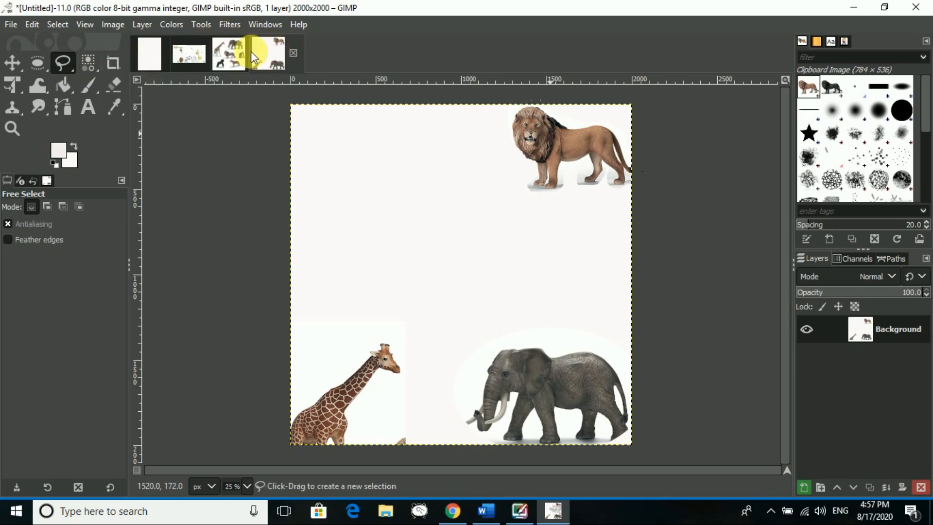
{"action": "left_click", "coordinate": [233, 52]}
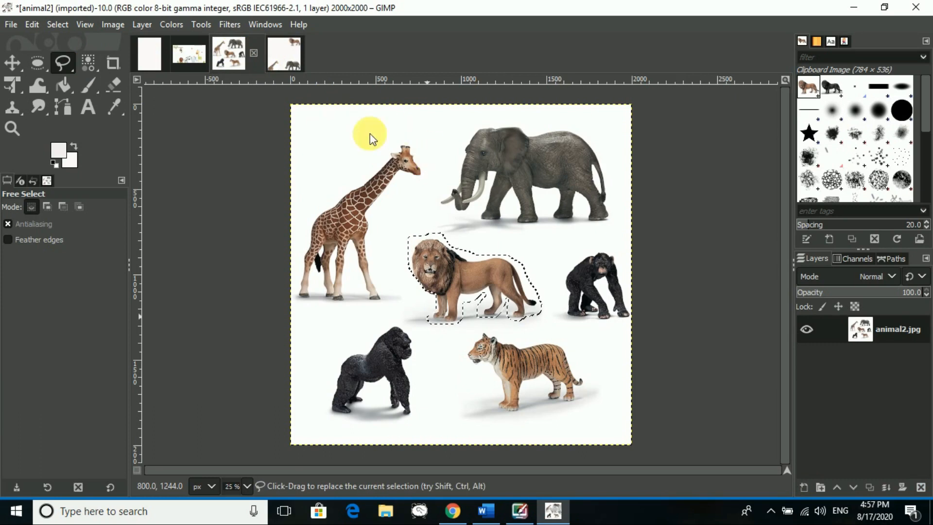
{"action": "left_click", "coordinate": [92, 66]}
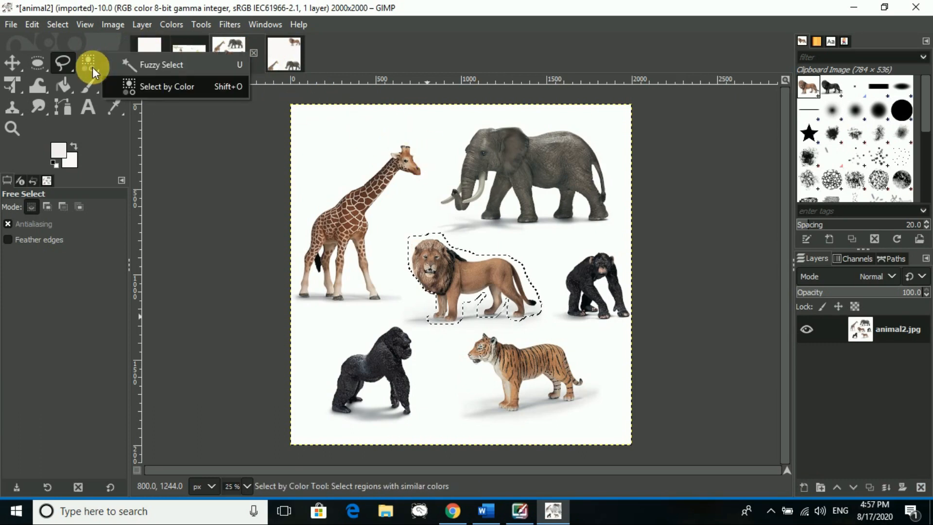
{"action": "left_click", "coordinate": [125, 85]}
{"action": "left_click", "coordinate": [337, 128]}
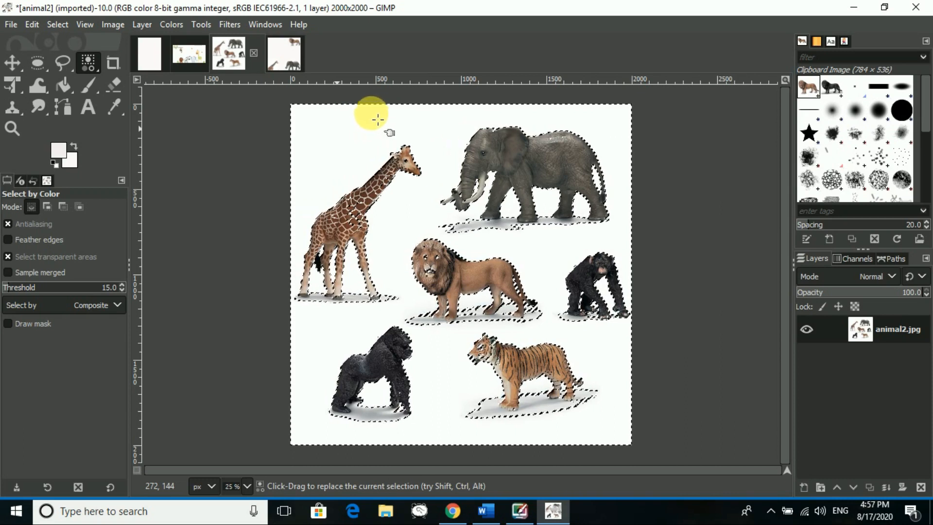
{"action": "key", "text": "ctrl"}
{"action": "key", "text": "ctrl+c"}
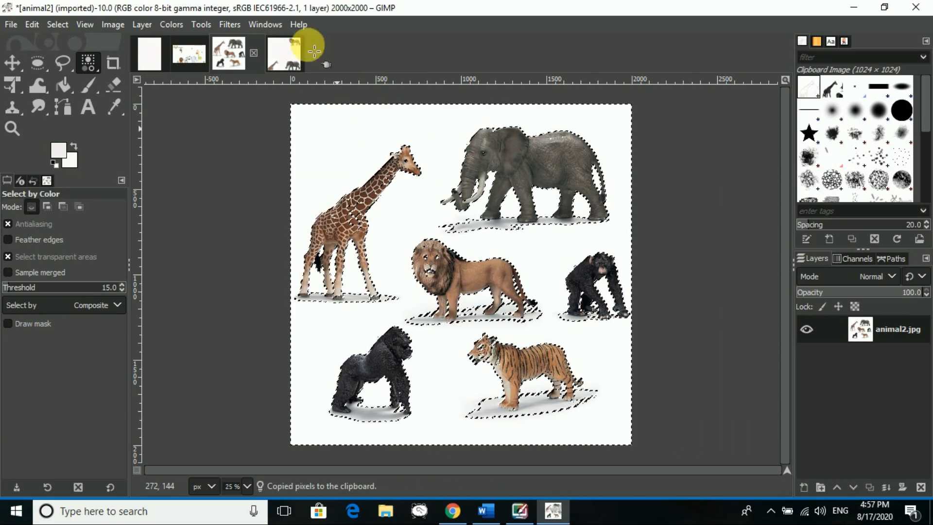
Step: Create a new 2000 × 2000 px image, try pasting the copied background into it and undo the paste
{"action": "left_click", "coordinate": [10, 24]}
{"action": "left_click", "coordinate": [21, 46]}
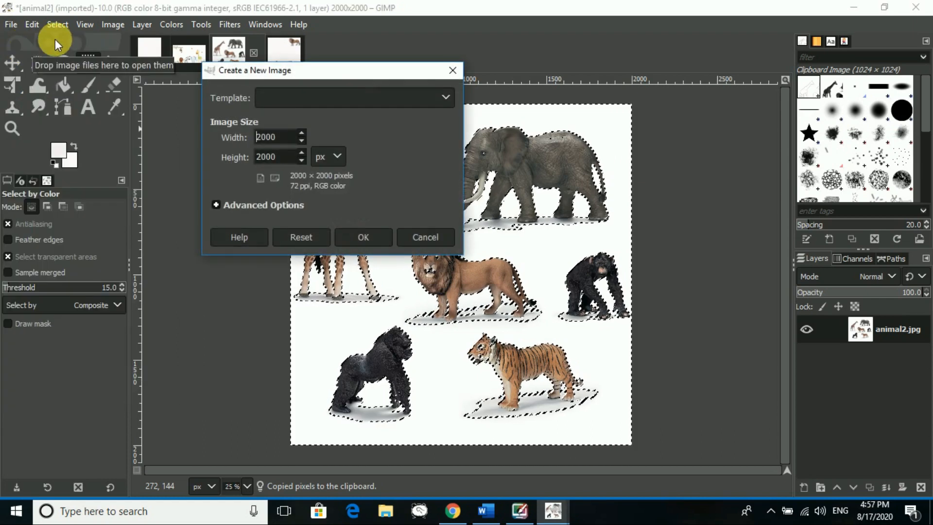
{"action": "left_click", "coordinate": [368, 241]}
{"action": "key", "text": "ctrl+v"}
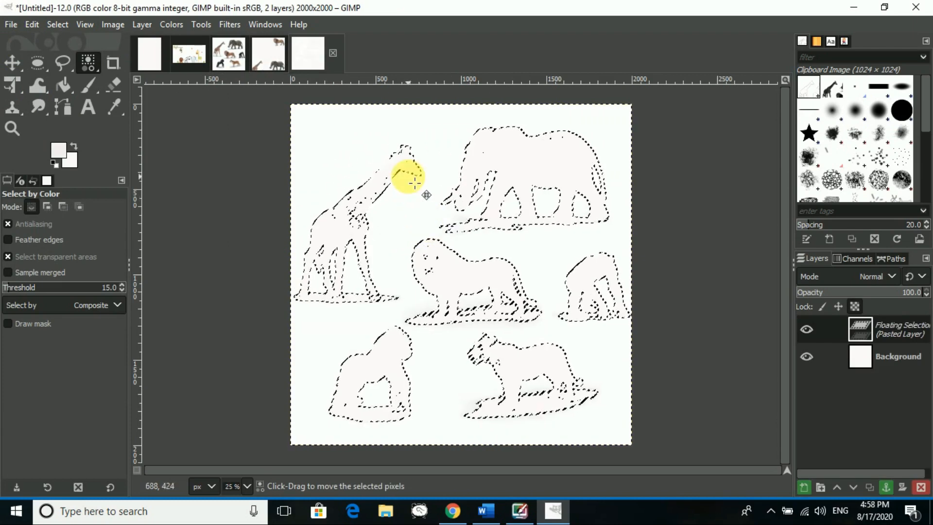
{"action": "key", "text": "ctrl+z"}
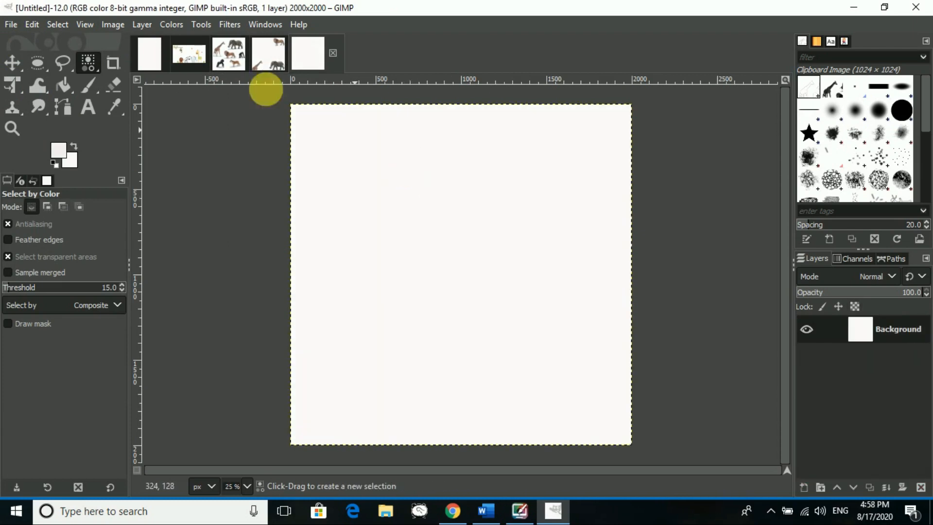
Step: Invert the background selection in animal2.jpg, copy the selected animals and switch to the new blank image
{"action": "left_click", "coordinate": [237, 48]}
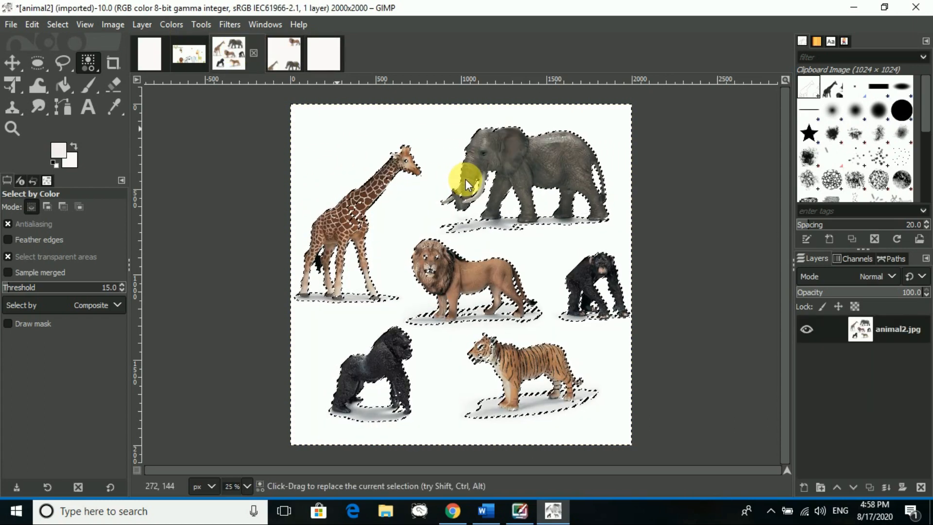
{"action": "key", "text": "ctrl"}
{"action": "key", "text": "ctrl+shift"}
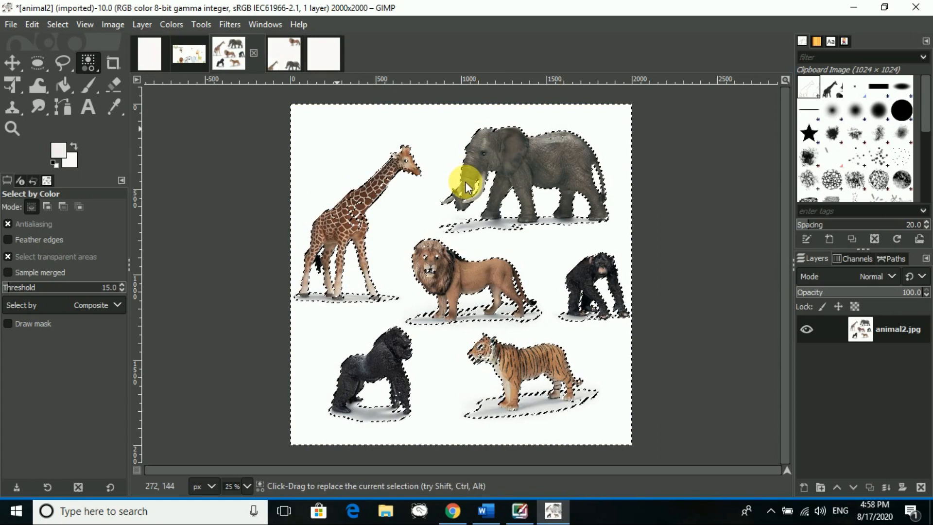
{"action": "key", "text": "ctrl"}
{"action": "key", "text": "ctrl+i"}
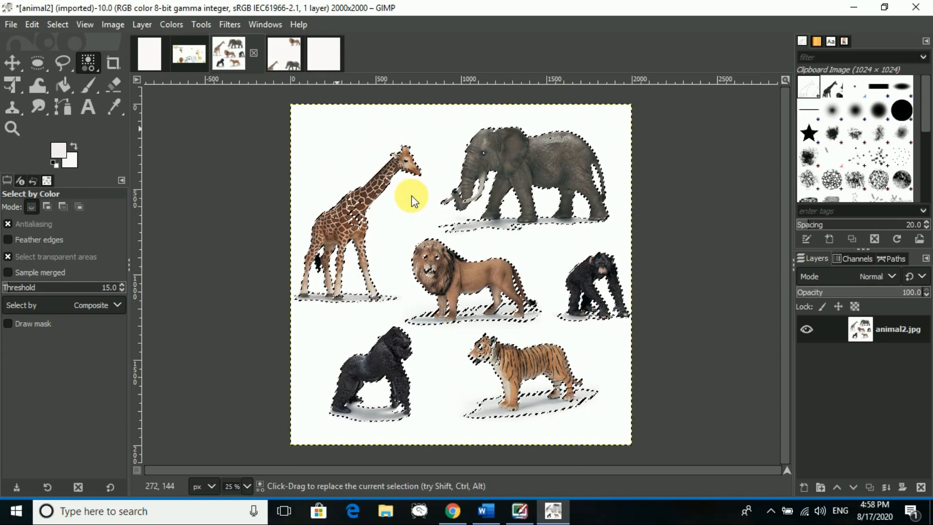
{"action": "key", "text": "ctrl+c"}
{"action": "left_click", "coordinate": [329, 52]}
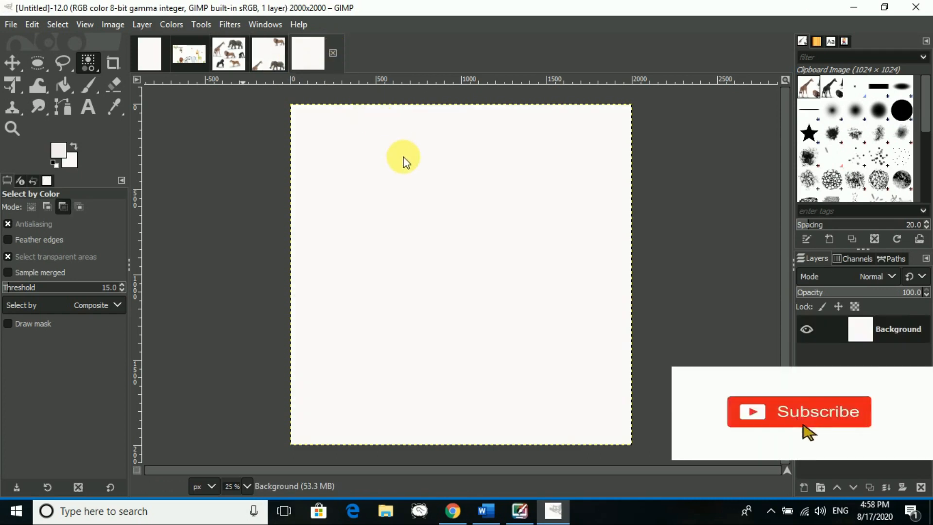
Step: Paste the copied animals into the blank image and undo the paste
{"action": "key", "text": "ctrl+v"}
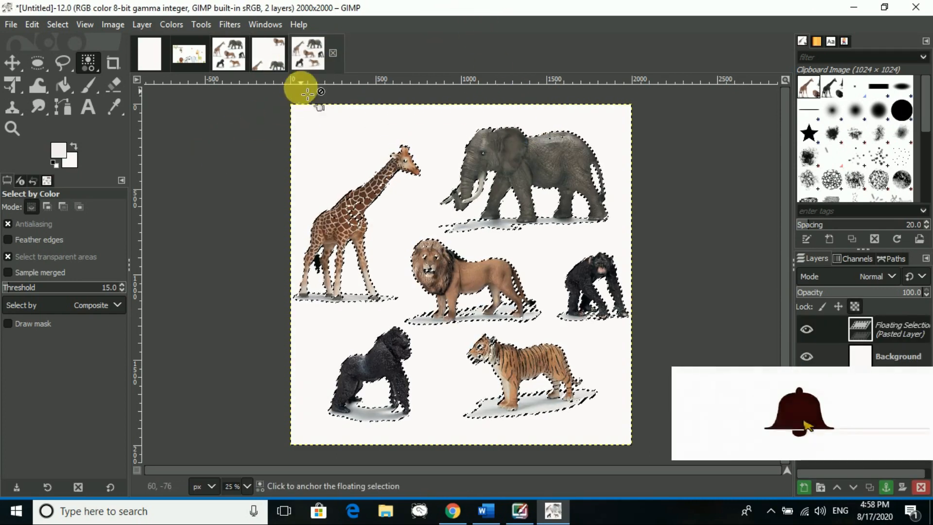
{"action": "key", "text": "ctrl+z"}
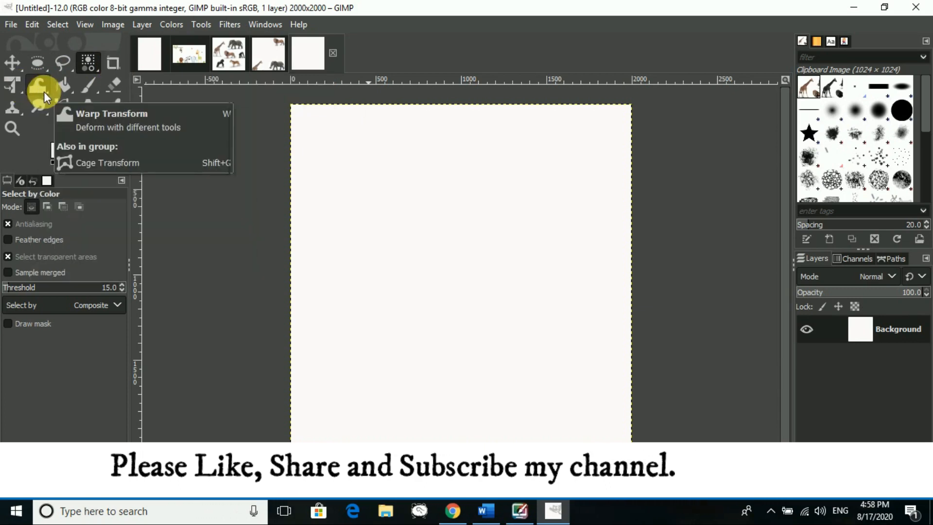
Step: Draw a trial linear FG to BG gradient diagonally across the blank canvas and undo it
{"action": "left_click", "coordinate": [72, 88]}
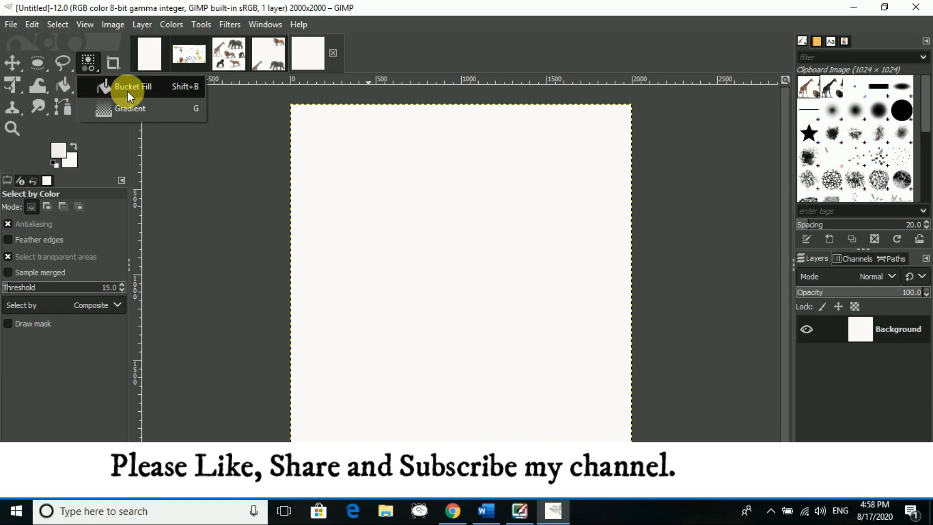
{"action": "left_click", "coordinate": [135, 109]}
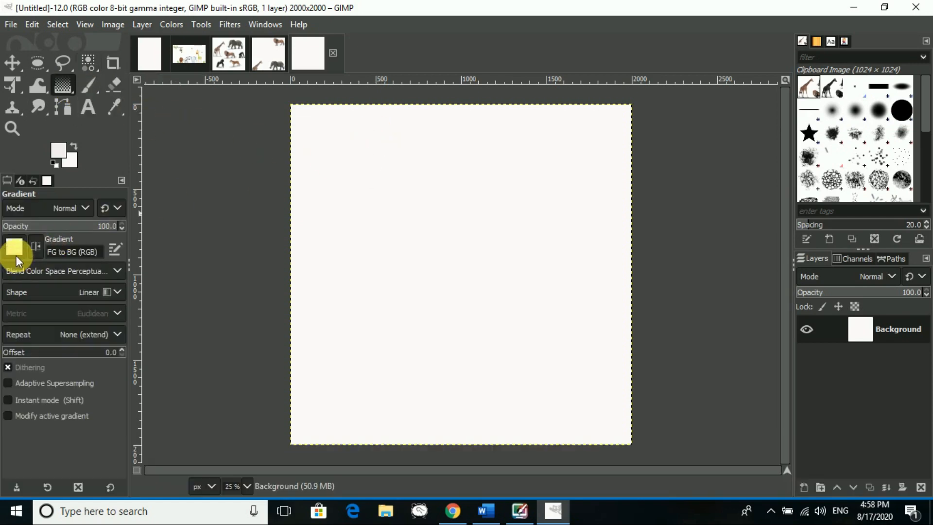
{"action": "left_click_drag", "start_coordinate": [342, 160], "coordinate": [608, 369]}
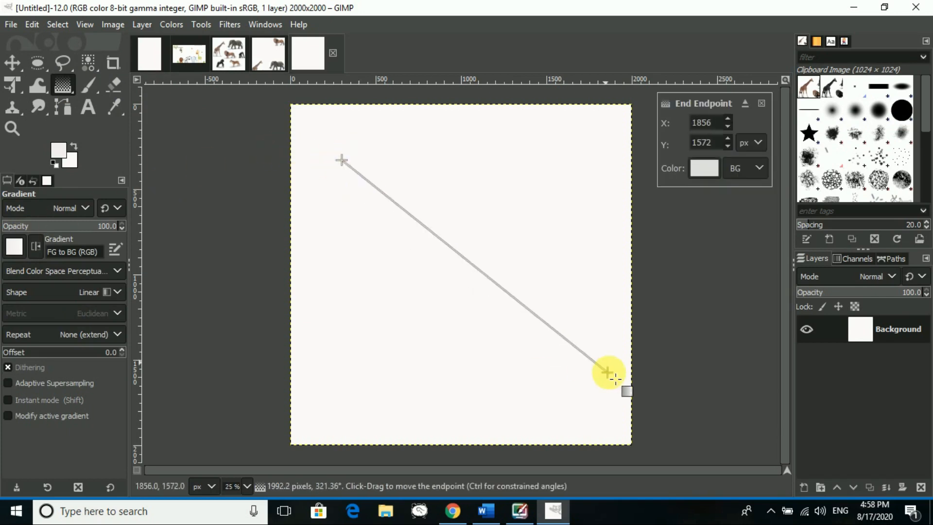
{"action": "left_click", "coordinate": [558, 313]}
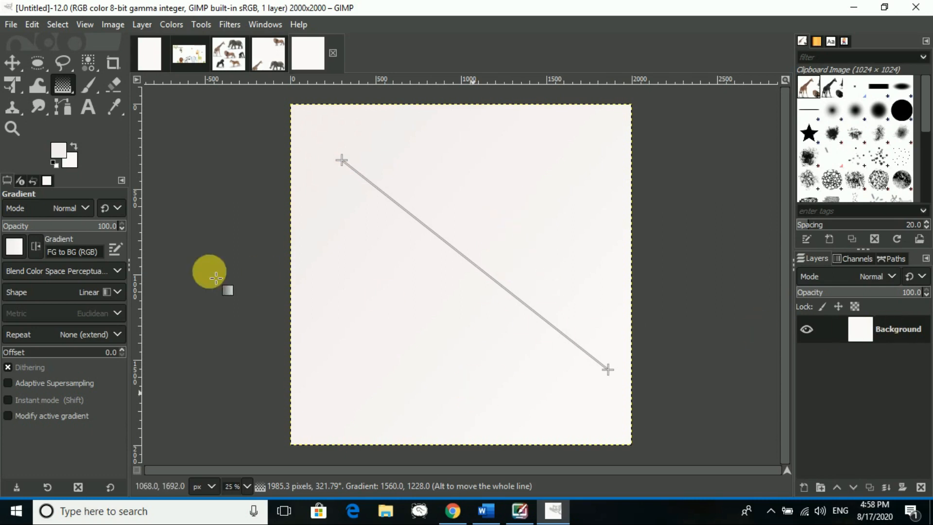
{"action": "key", "text": "ctrl+z"}
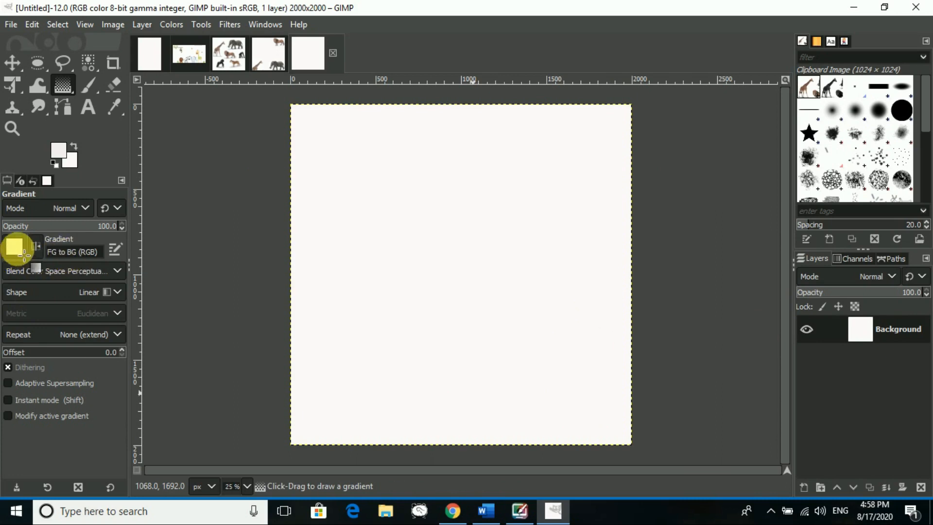
Step: Draw a linear FG to BG gradient from the canvas's upper middle to about X 1616, Y 1596 and choose the Marble #3 pattern
{"action": "left_click_drag", "start_coordinate": [32, 240], "coordinate": [64, 92]}
{"action": "right_click", "coordinate": [64, 92]}
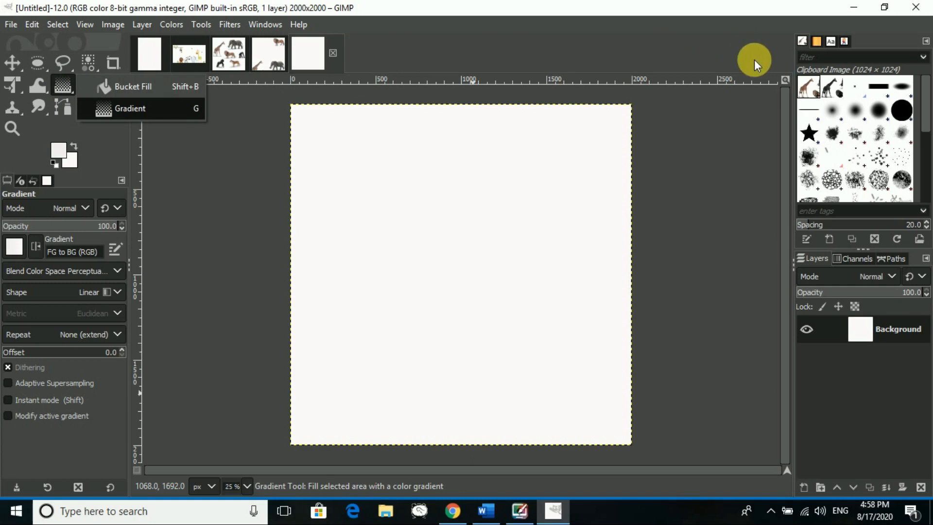
{"action": "left_click", "coordinate": [154, 105]}
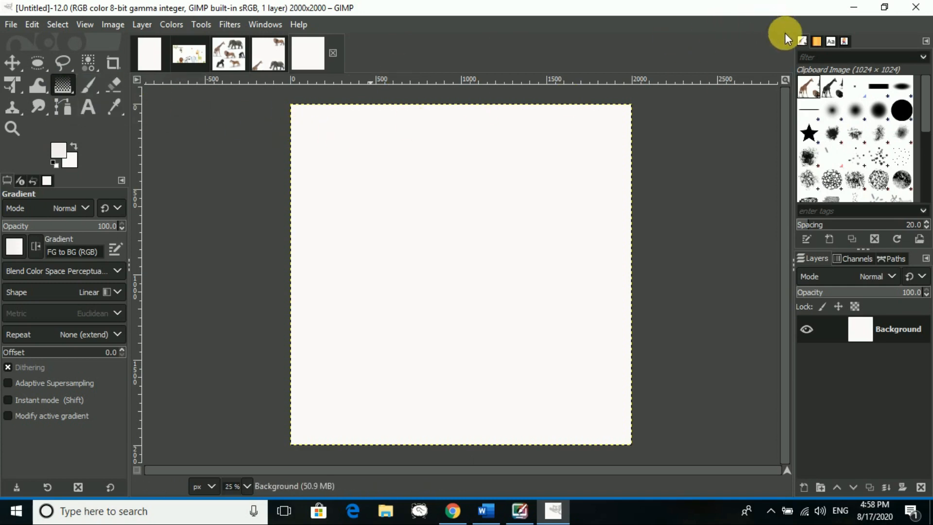
{"action": "left_click", "coordinate": [816, 44]}
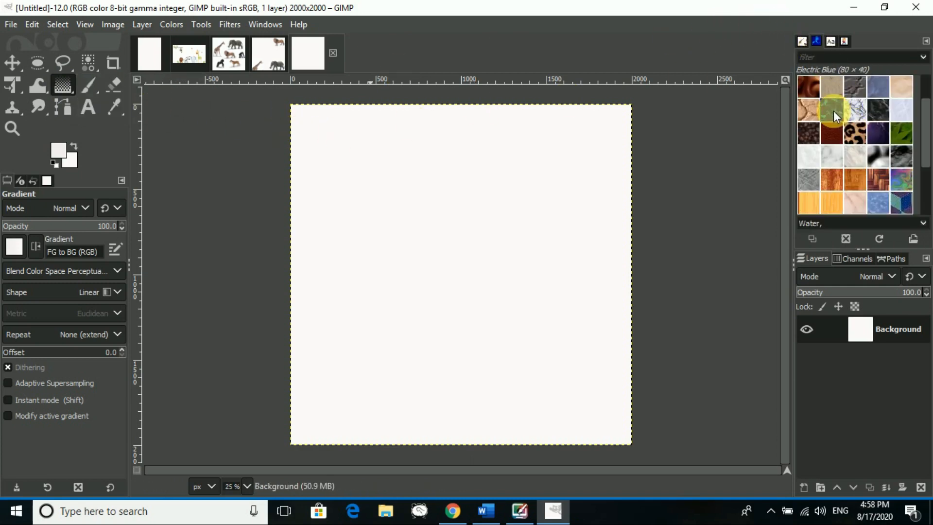
{"action": "left_click_drag", "start_coordinate": [433, 159], "coordinate": [566, 376]}
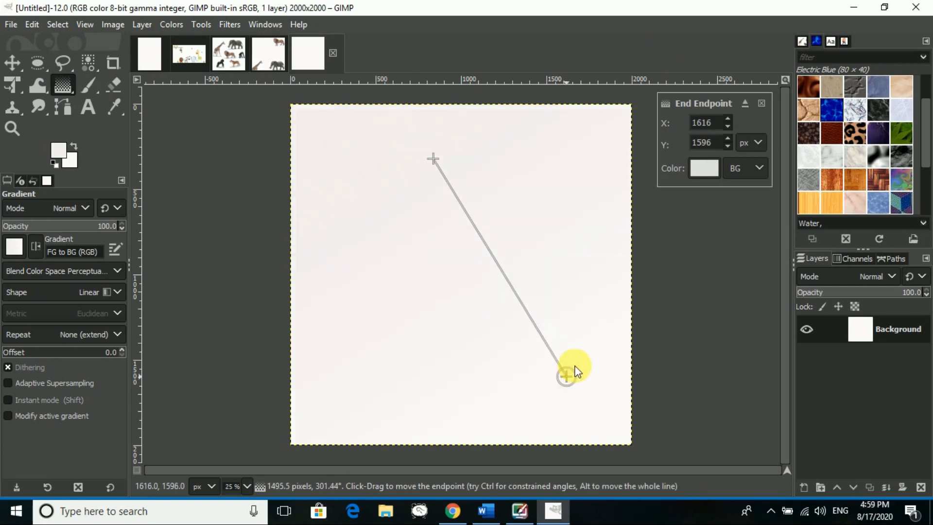
{"action": "left_click", "coordinate": [575, 366]}
{"action": "left_click", "coordinate": [432, 163]}
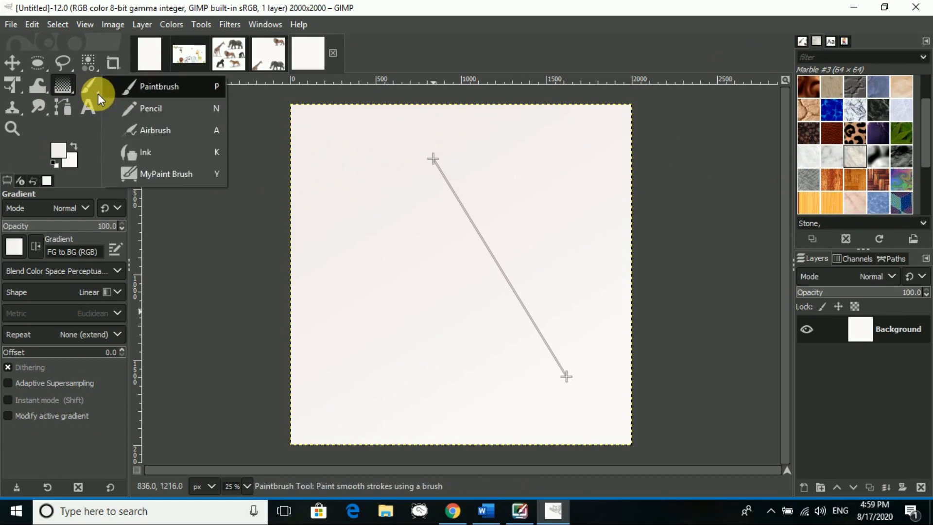
Step: Switch to the Paintbrush, paint a test stroke with the Clipboard Image brush and undo the stroke
{"action": "mouse_move", "coordinate": [96, 97]}
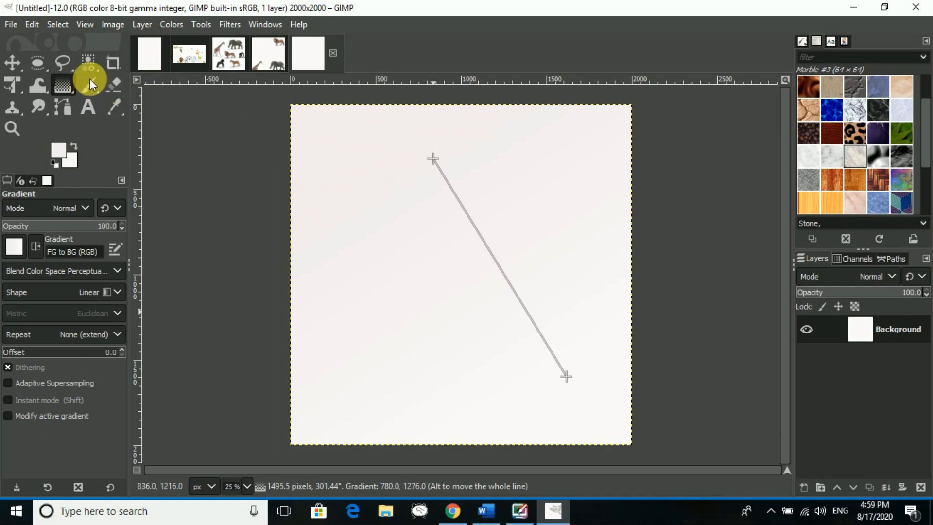
{"action": "left_click", "coordinate": [152, 86]}
{"action": "mouse_move", "coordinate": [337, 192]}
{"action": "left_mouse_down"}
{"action": "mouse_move", "coordinate": [365, 240]}
{"action": "mouse_move", "coordinate": [417, 284]}
{"action": "left_mouse_up"}
{"action": "key", "text": "ctrl+z"}
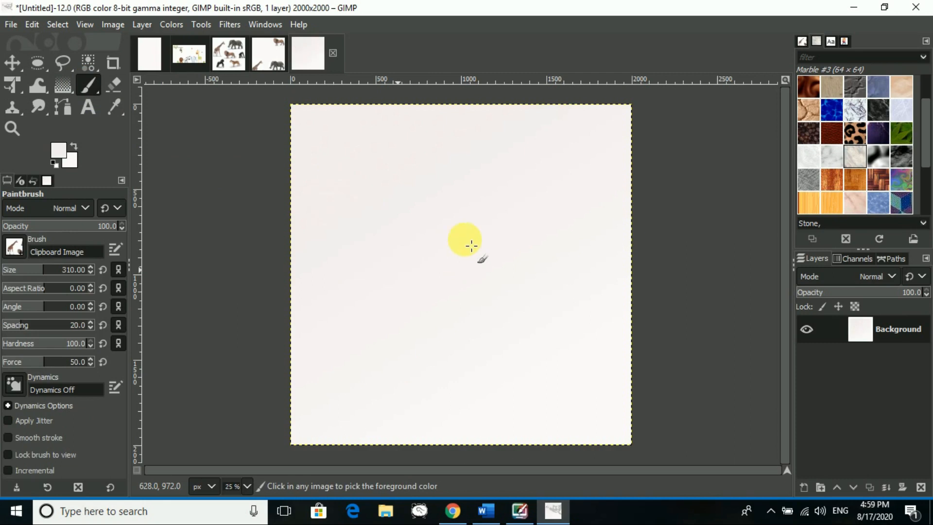
Step: Paint a long curved Paintbrush stroke across the upper half of the canvas with the 2. Hardness 050 brush
{"action": "left_click", "coordinate": [802, 41]}
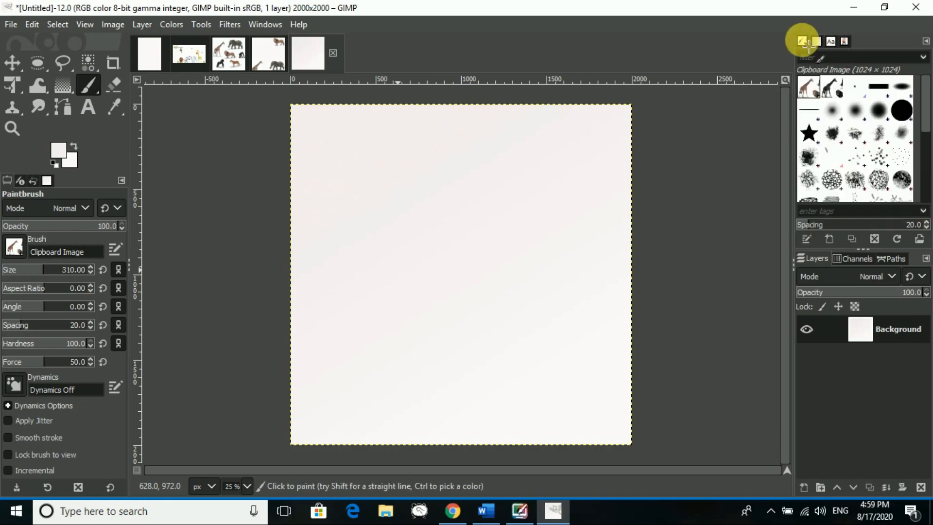
{"action": "left_click", "coordinate": [854, 90]}
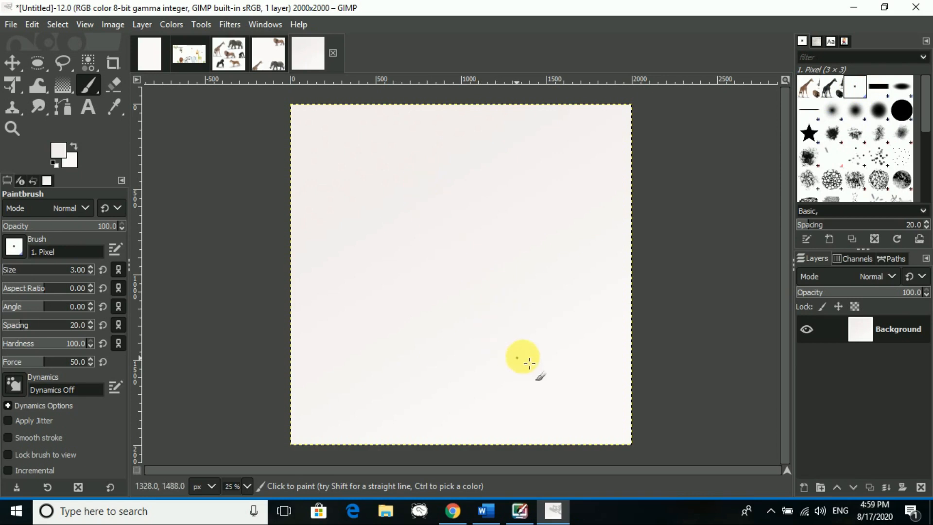
{"action": "left_click", "coordinate": [855, 111]}
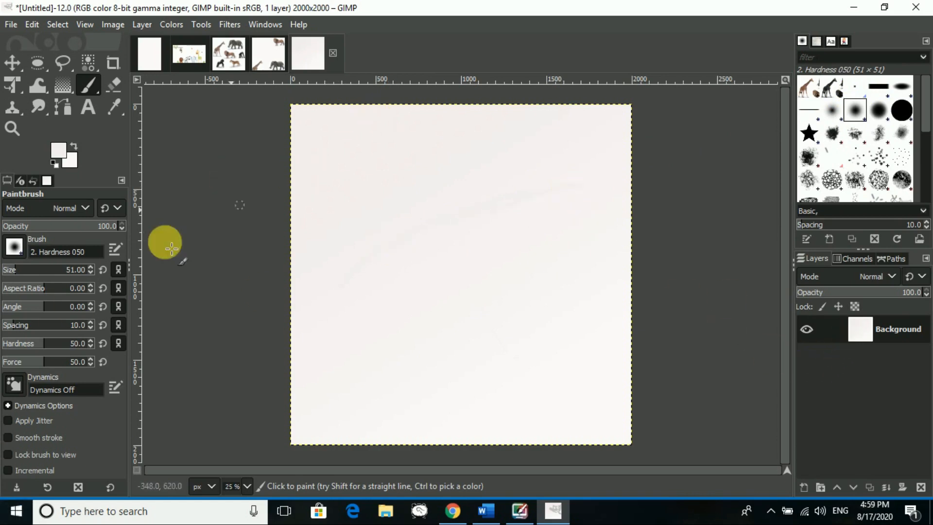
Step: Set the background color to red f31c1c and paint more Paintbrush strokes around the middle of the canvas
{"action": "left_click", "coordinate": [44, 182]}
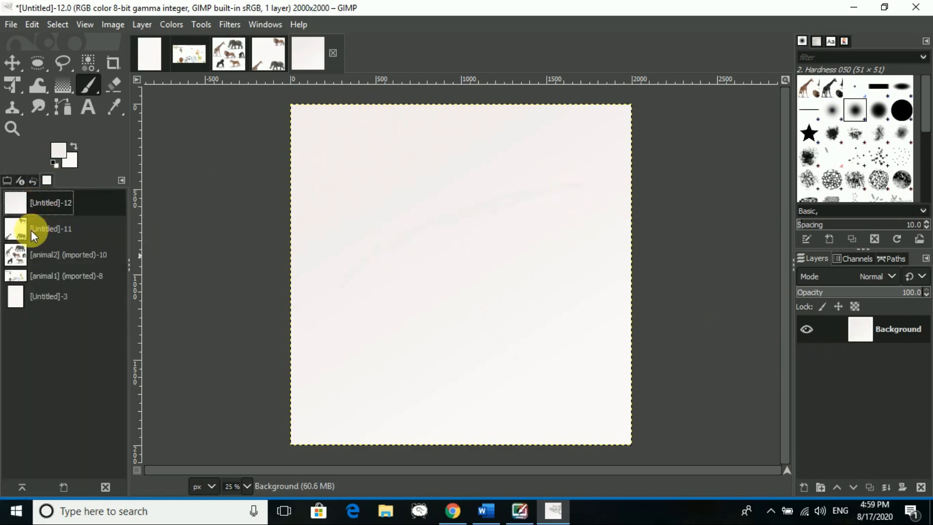
{"action": "left_click", "coordinate": [73, 162]}
{"action": "left_click_drag", "start_coordinate": [59, 150], "coordinate": [112, 104]}
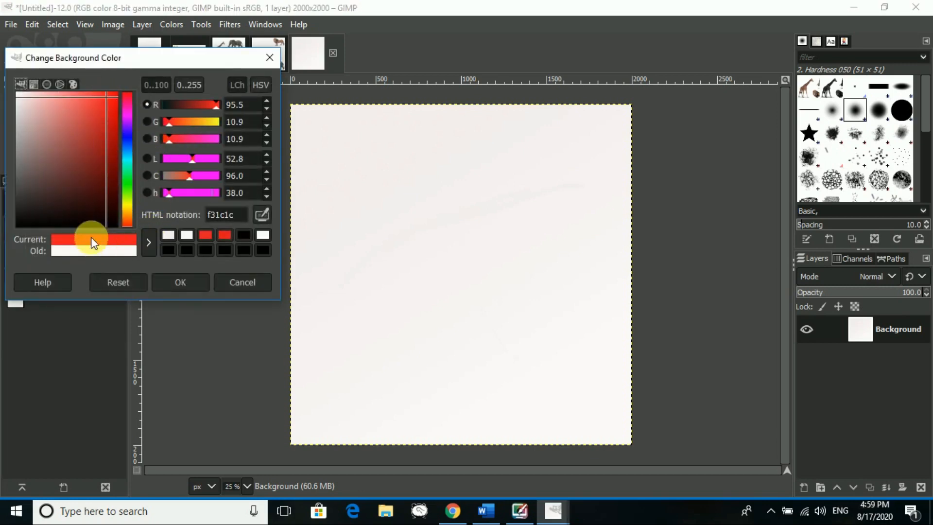
{"action": "left_click_drag", "start_coordinate": [415, 276], "coordinate": [509, 193]}
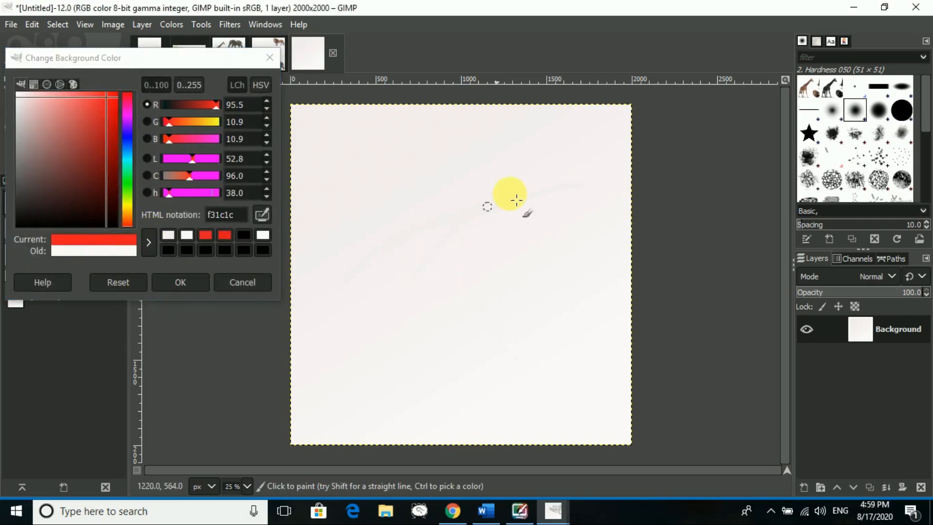
{"action": "left_click", "coordinate": [181, 281]}
{"action": "left_click", "coordinate": [469, 270]}
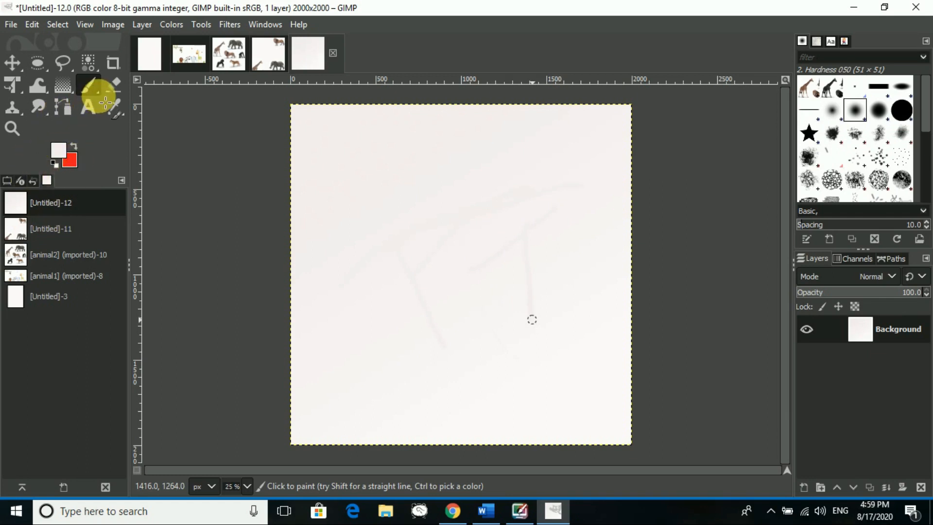
Step: Switch to the Pencil with the 1. Pixel brush and draw on the gradient canvas
{"action": "left_click", "coordinate": [98, 91]}
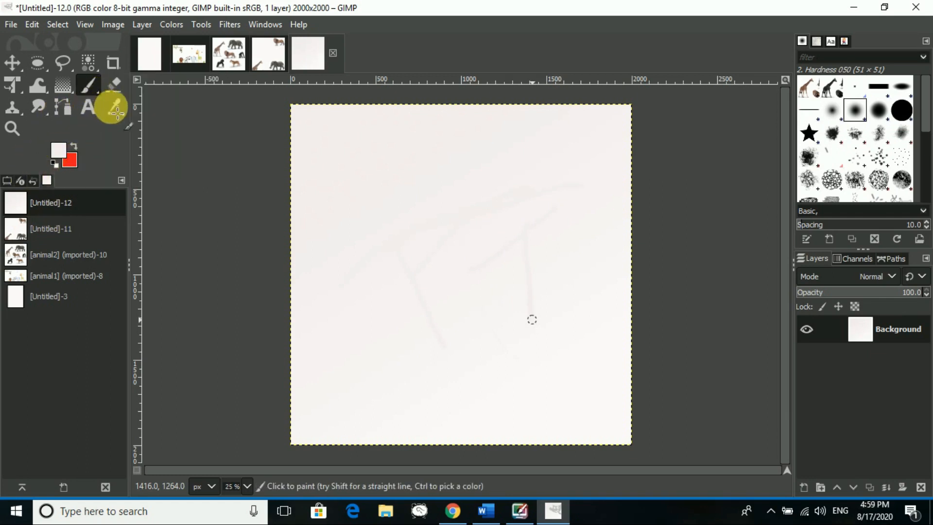
{"action": "left_click", "coordinate": [97, 91]}
{"action": "left_click", "coordinate": [98, 92]}
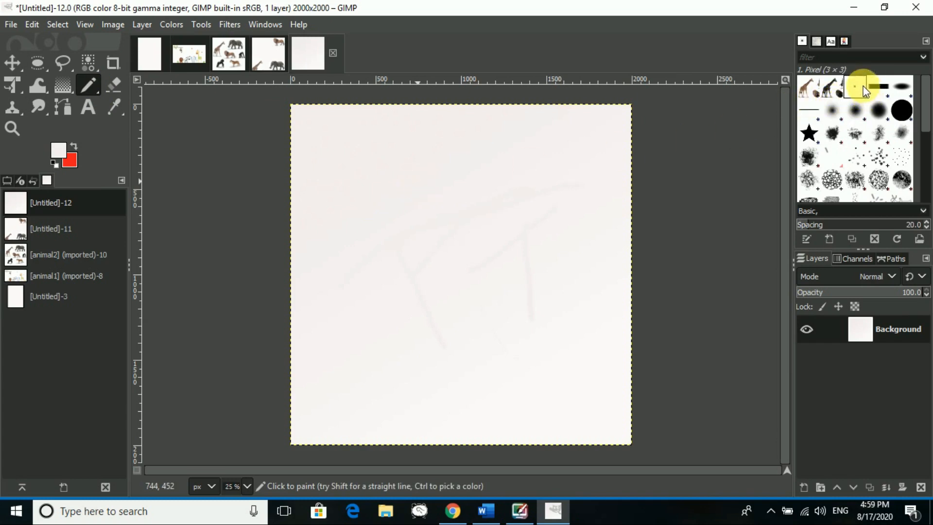
{"action": "left_click", "coordinate": [612, 214]}
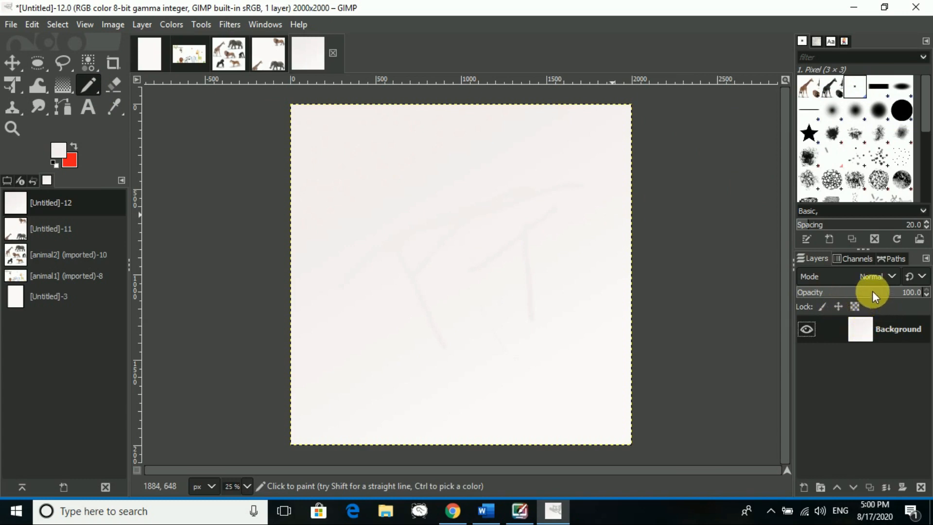
Step: Create a new 2000 × 2000 px image and draw thin curved strokes on it with the Airbrush and the 1. Pixel brush
{"action": "key", "text": "ctrl+n"}
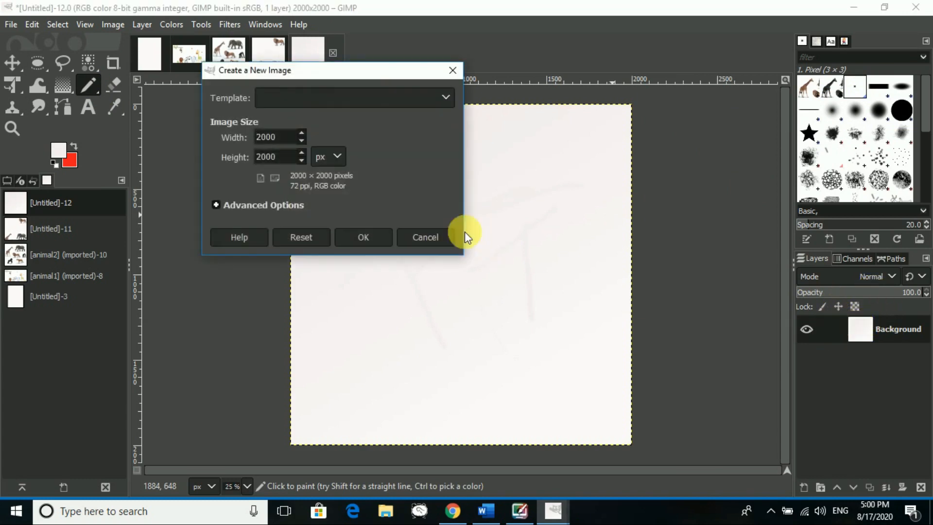
{"action": "left_click", "coordinate": [362, 237]}
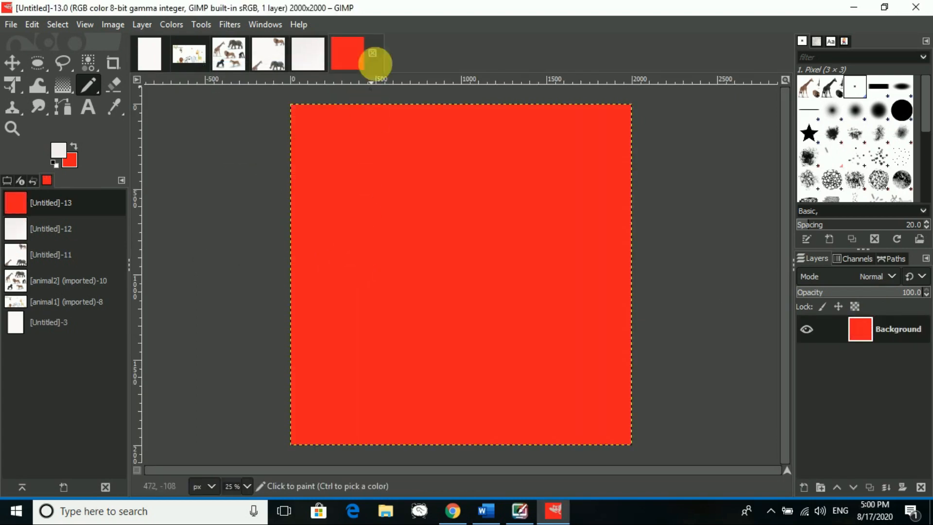
{"action": "right_click", "coordinate": [94, 95]}
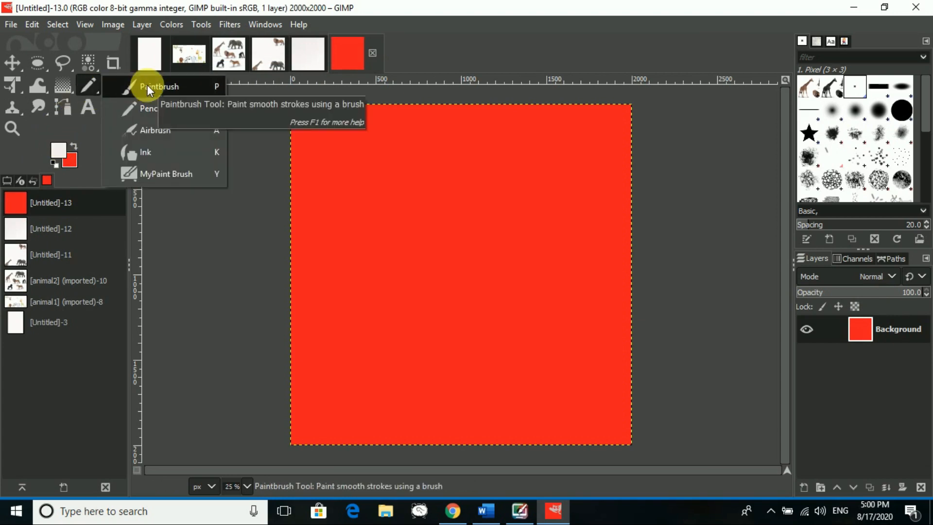
{"action": "left_click", "coordinate": [146, 131]}
{"action": "mouse_move", "coordinate": [399, 193]}
{"action": "left_mouse_down"}
{"action": "mouse_move", "coordinate": [486, 165]}
{"action": "mouse_move", "coordinate": [513, 187]}
{"action": "mouse_move", "coordinate": [390, 318]}
{"action": "mouse_move", "coordinate": [447, 375]}
{"action": "left_mouse_up"}
{"action": "mouse_move", "coordinate": [482, 264]}
{"action": "left_mouse_down"}
{"action": "mouse_move", "coordinate": [548, 224]}
{"action": "mouse_move", "coordinate": [578, 223]}
{"action": "mouse_move", "coordinate": [576, 324]}
{"action": "left_mouse_up"}
Step: Paint Airbrush strokes over the red canvas with the 2. Hardness 050, solid round, star and Cell 02 brushes in turn
{"action": "left_click", "coordinate": [855, 110]}
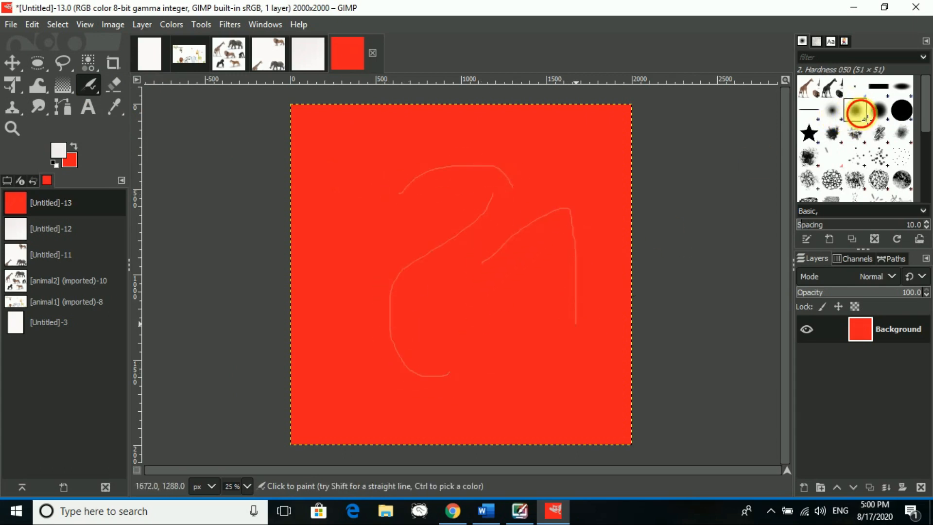
{"action": "mouse_move", "coordinate": [319, 235]}
{"action": "left_mouse_down"}
{"action": "mouse_move", "coordinate": [370, 188]}
{"action": "mouse_move", "coordinate": [455, 190]}
{"action": "mouse_move", "coordinate": [474, 277]}
{"action": "mouse_move", "coordinate": [523, 379]}
{"action": "mouse_move", "coordinate": [589, 209]}
{"action": "mouse_move", "coordinate": [562, 176]}
{"action": "mouse_move", "coordinate": [445, 285]}
{"action": "mouse_move", "coordinate": [415, 380]}
{"action": "mouse_move", "coordinate": [346, 218]}
{"action": "mouse_move", "coordinate": [439, 252]}
{"action": "mouse_move", "coordinate": [485, 292]}
{"action": "left_mouse_up"}
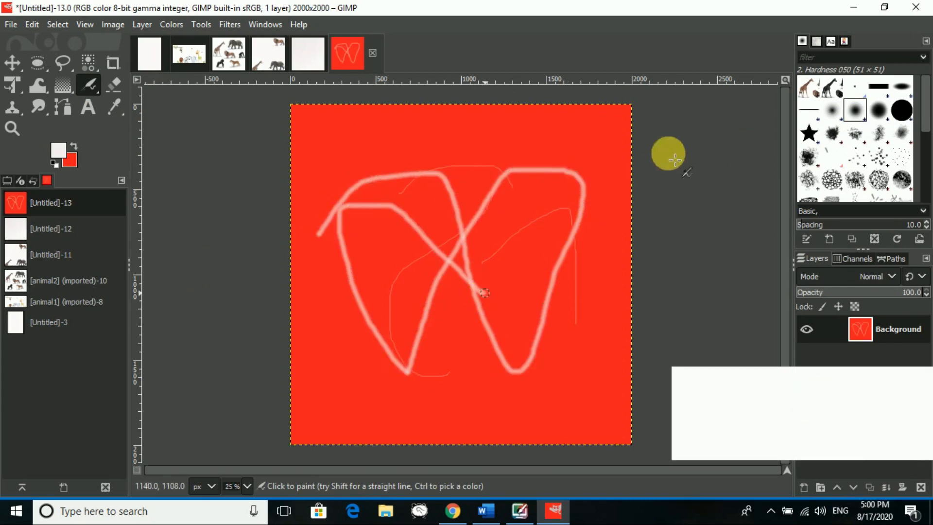
{"action": "left_click", "coordinate": [902, 110]}
{"action": "mouse_move", "coordinate": [363, 206]}
{"action": "left_mouse_down"}
{"action": "mouse_move", "coordinate": [402, 156]}
{"action": "mouse_move", "coordinate": [483, 197]}
{"action": "mouse_move", "coordinate": [408, 311]}
{"action": "mouse_move", "coordinate": [508, 243]}
{"action": "mouse_move", "coordinate": [500, 256]}
{"action": "mouse_move", "coordinate": [554, 242]}
{"action": "mouse_move", "coordinate": [444, 417]}
{"action": "mouse_move", "coordinate": [361, 334]}
{"action": "left_mouse_up"}
{"action": "left_click", "coordinate": [809, 133]}
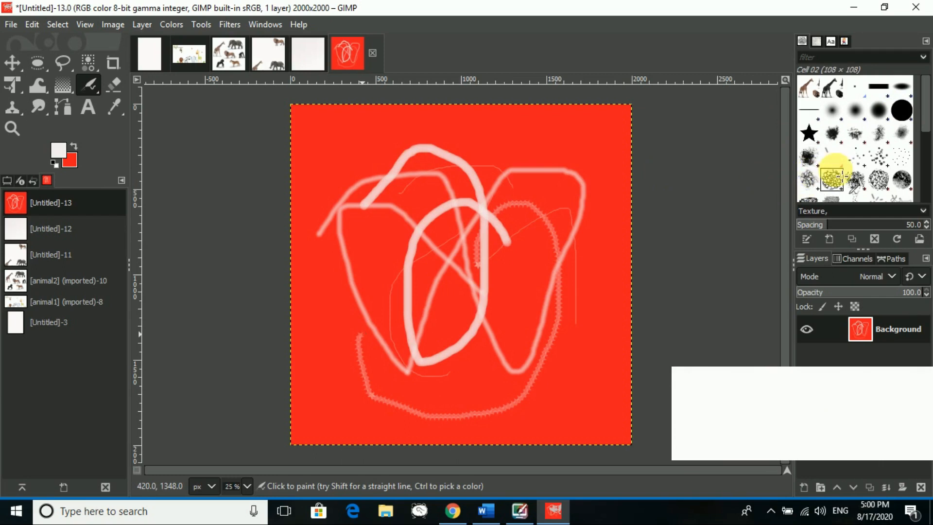
{"action": "mouse_move", "coordinate": [501, 149]}
{"action": "left_mouse_down"}
{"action": "mouse_move", "coordinate": [585, 193]}
{"action": "mouse_move", "coordinate": [605, 275]}
{"action": "mouse_move", "coordinate": [542, 423]}
{"action": "mouse_move", "coordinate": [480, 427]}
{"action": "mouse_move", "coordinate": [430, 395]}
{"action": "mouse_move", "coordinate": [413, 324]}
{"action": "left_mouse_up"}
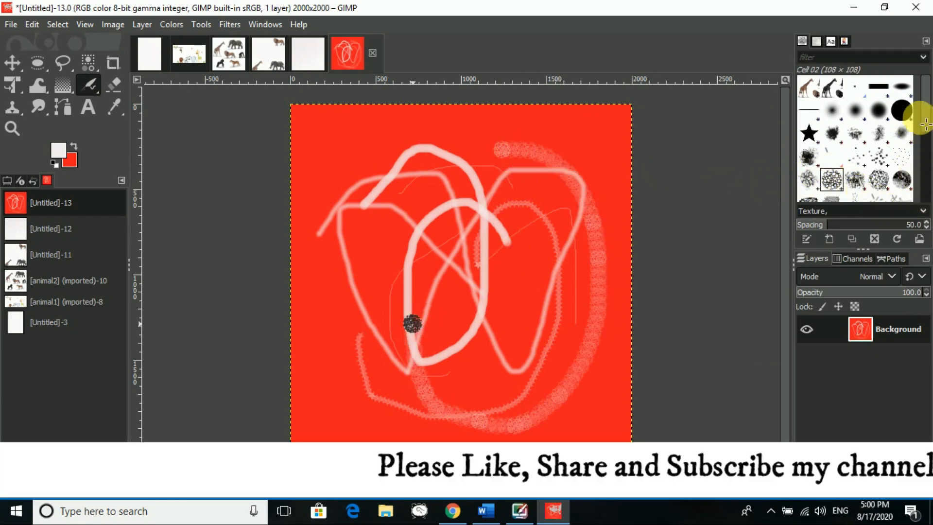
Step: Choose the Texture 02 brush and paint a wide zigzag Airbrush stroke through the middle of the red canvas
{"action": "left_click_drag", "start_coordinate": [924, 122], "coordinate": [923, 157]}
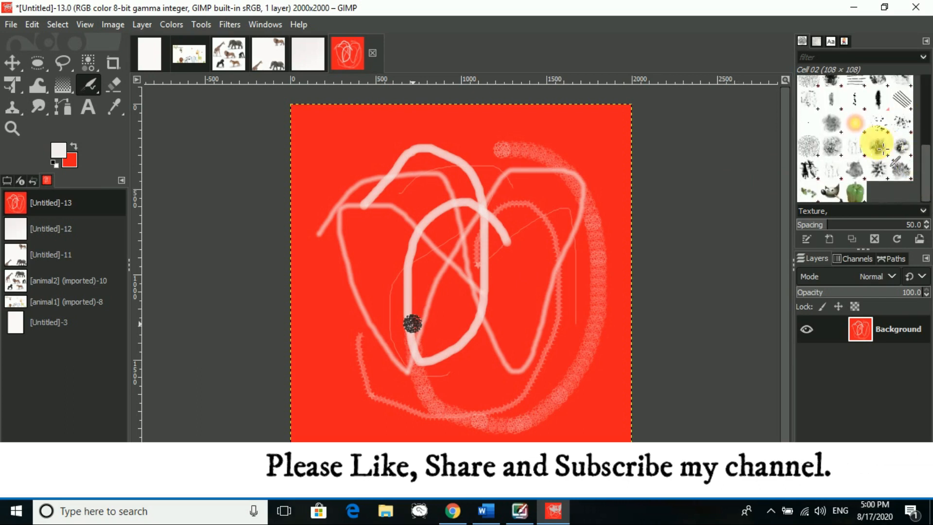
{"action": "left_click", "coordinate": [854, 191]}
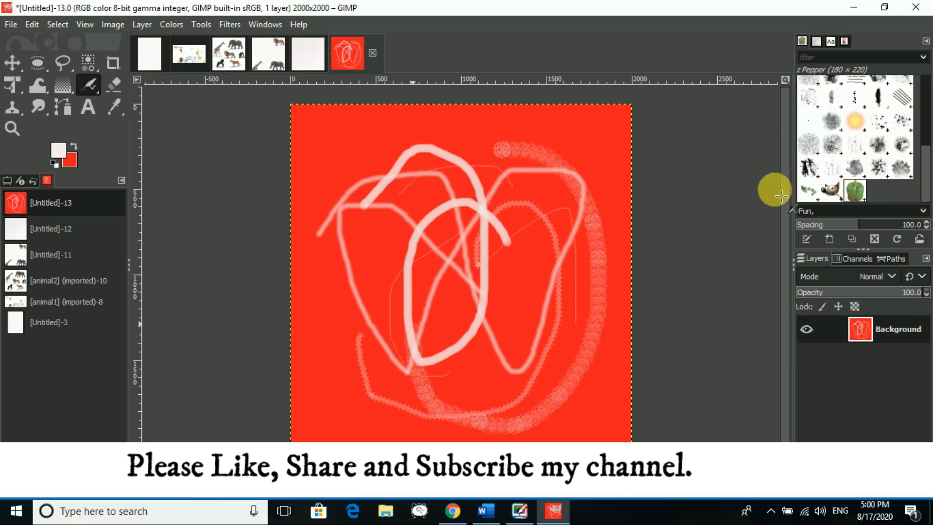
{"action": "left_click", "coordinate": [901, 144]}
{"action": "mouse_move", "coordinate": [414, 196]}
{"action": "left_mouse_down"}
{"action": "mouse_move", "coordinate": [511, 275]}
{"action": "mouse_move", "coordinate": [597, 306]}
{"action": "mouse_move", "coordinate": [581, 229]}
{"action": "mouse_move", "coordinate": [370, 387]}
{"action": "left_mouse_up"}
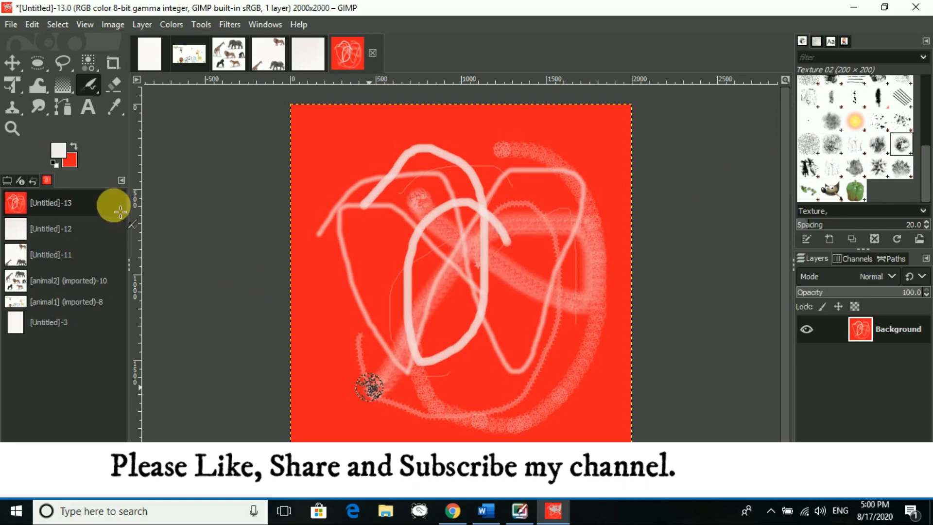
Step: Change the foreground color to green 62df24 and paint a winding Texture 02 Airbrush stroke across the red canvas
{"action": "left_click", "coordinate": [57, 150]}
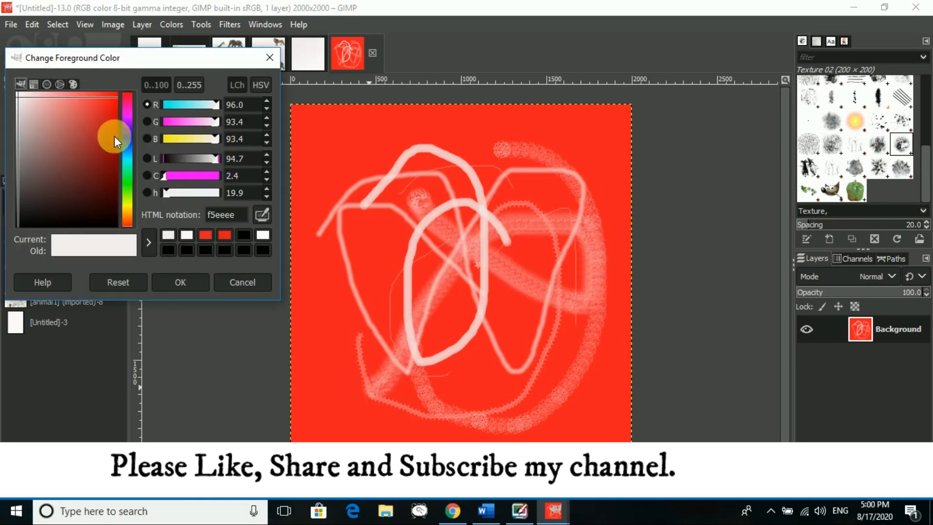
{"action": "left_click", "coordinate": [126, 188]}
{"action": "left_click", "coordinate": [101, 94]}
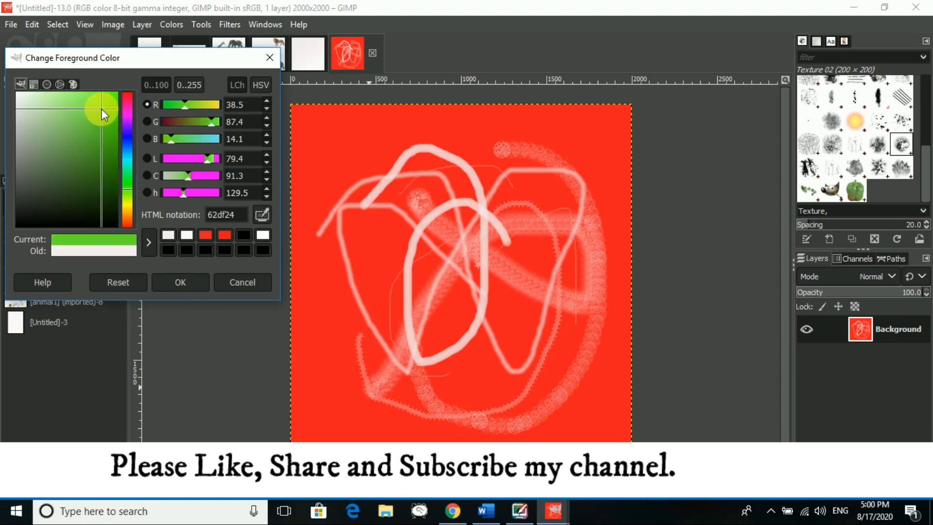
{"action": "mouse_move", "coordinate": [547, 223]}
{"action": "left_mouse_down"}
{"action": "mouse_move", "coordinate": [548, 157]}
{"action": "mouse_move", "coordinate": [386, 302]}
{"action": "mouse_move", "coordinate": [348, 253]}
{"action": "left_mouse_up"}
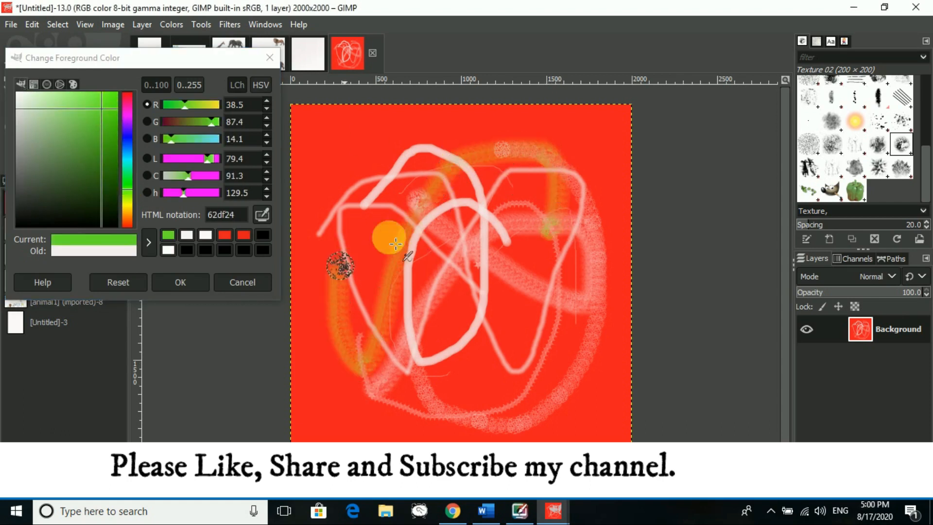
{"action": "left_click", "coordinate": [180, 283]}
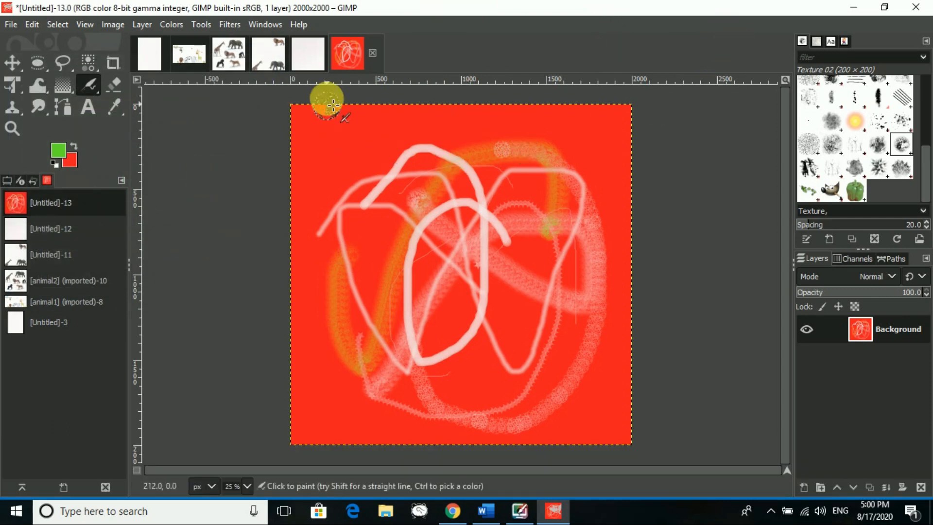
Step: Quit GIMP discarding all unsaved changes and switch to the Word document listing Adobe Photoshop alternatives
{"action": "left_click", "coordinate": [915, 9]}
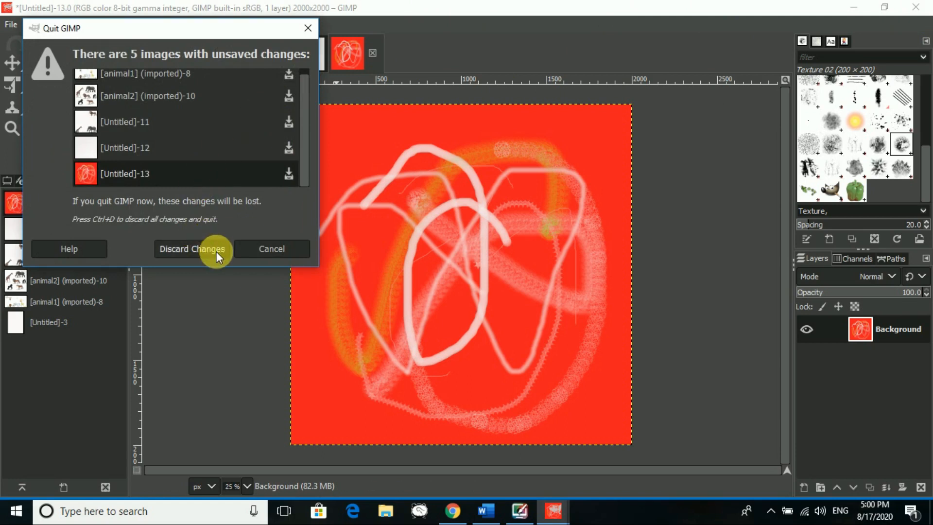
{"action": "left_click", "coordinate": [216, 249]}
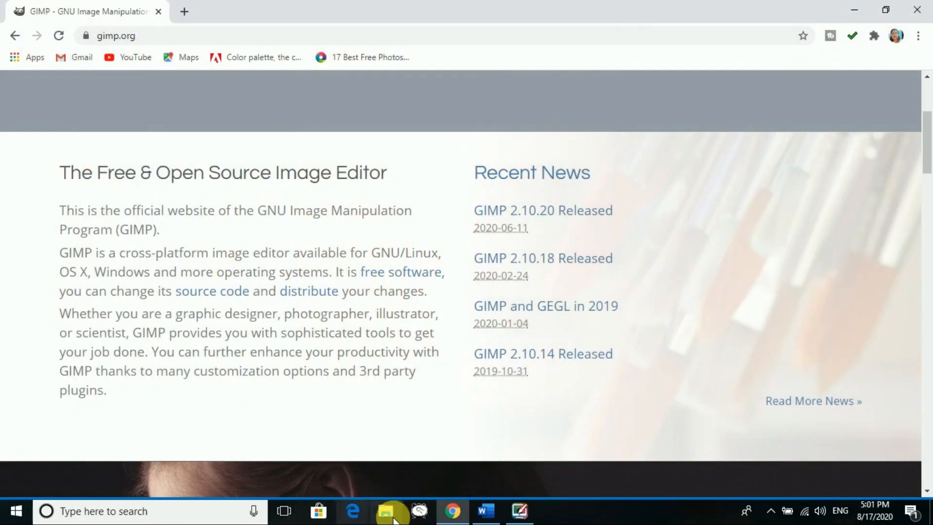
{"action": "left_click", "coordinate": [486, 510]}
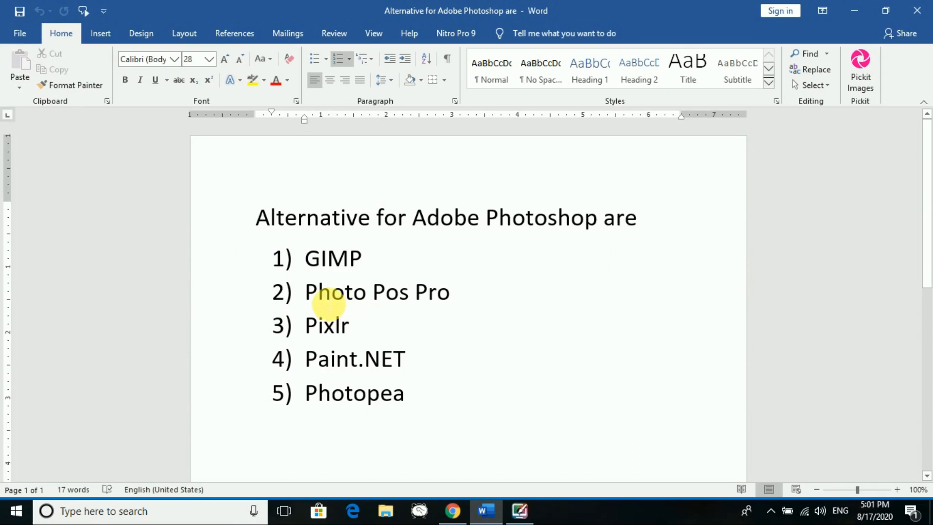
{"action": "left_click", "coordinate": [471, 297]}
Step: Switch to Photo Pos Pro and open the image 3.jpg from the background folder
{"action": "left_click", "coordinate": [520, 510]}
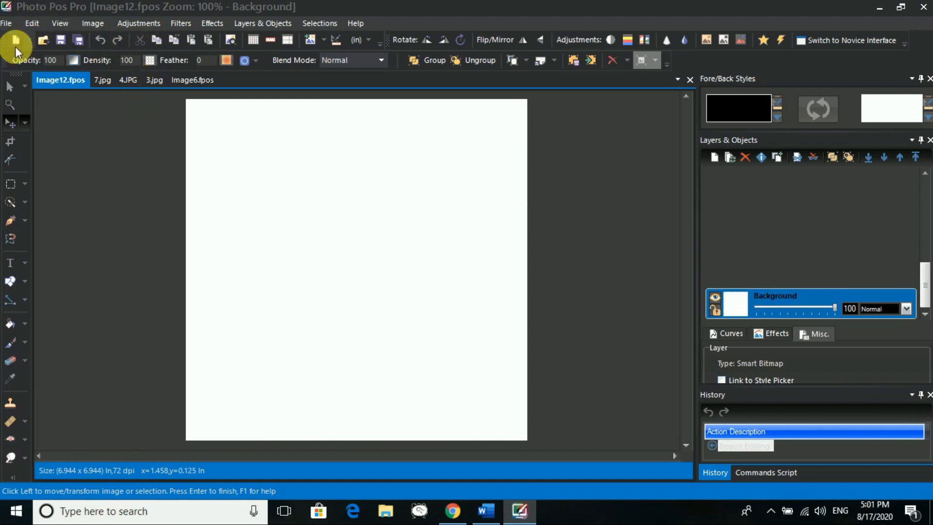
{"action": "left_click", "coordinate": [15, 22]}
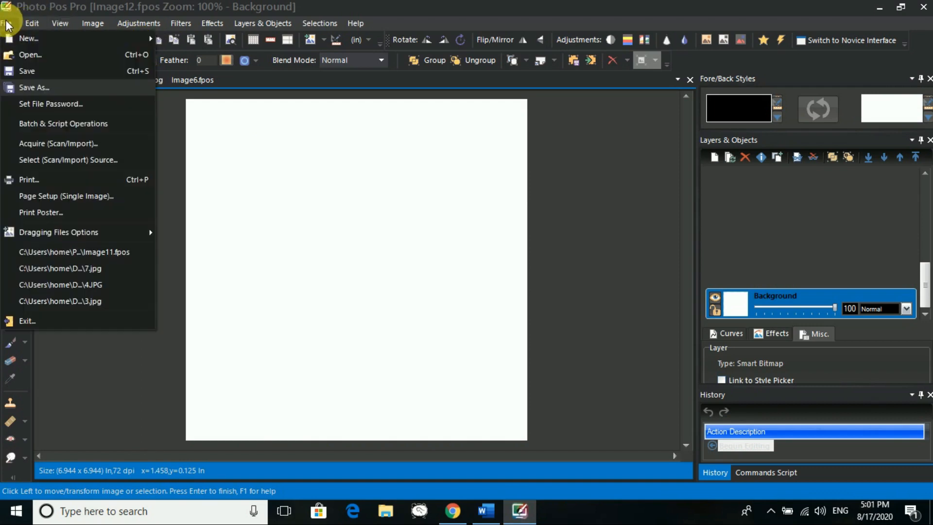
{"action": "left_click", "coordinate": [33, 58]}
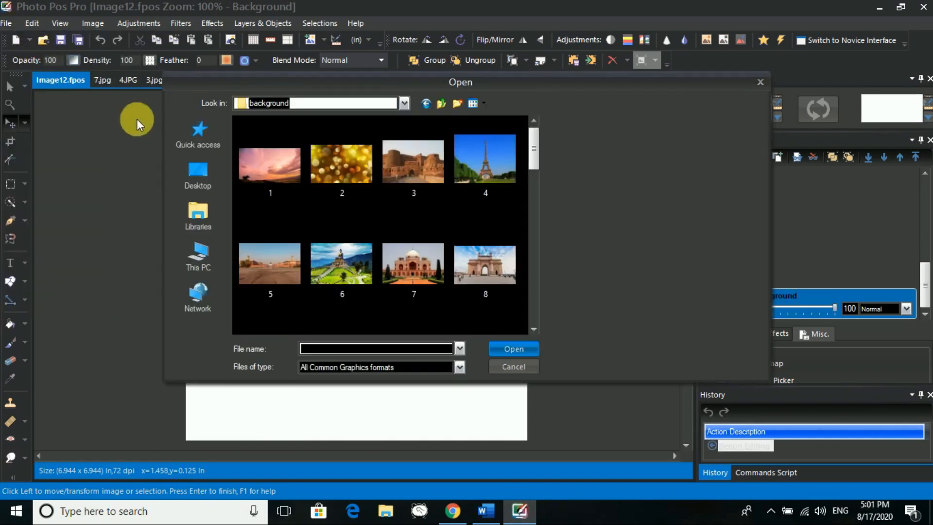
{"action": "left_click", "coordinate": [436, 168]}
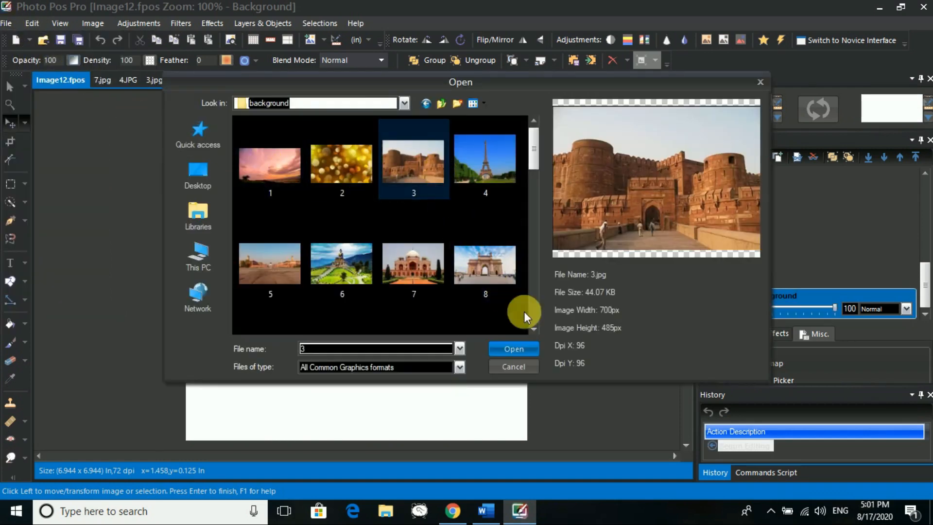
{"action": "left_click", "coordinate": [530, 351]}
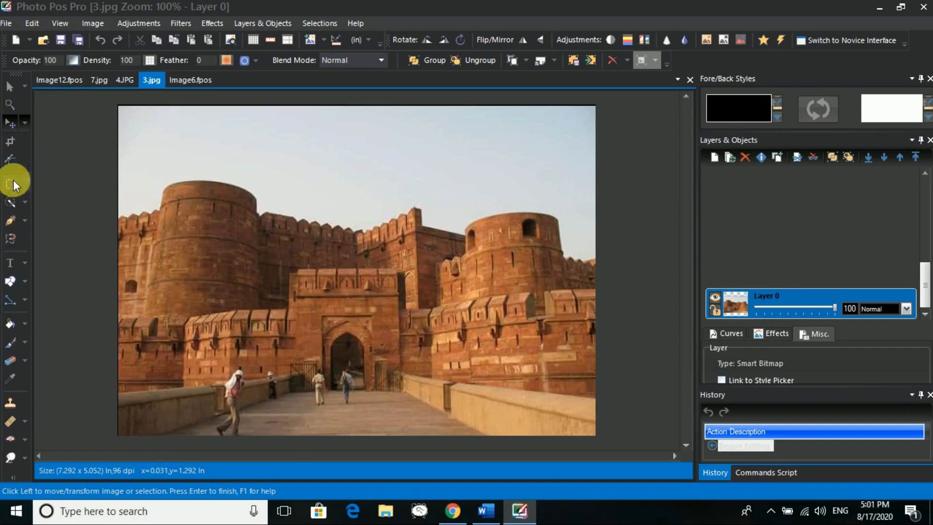
Step: Make an elliptical selection about 5.29 × 4.08 in around the central part of the fort in 3.jpg
{"action": "left_click", "coordinate": [27, 189]}
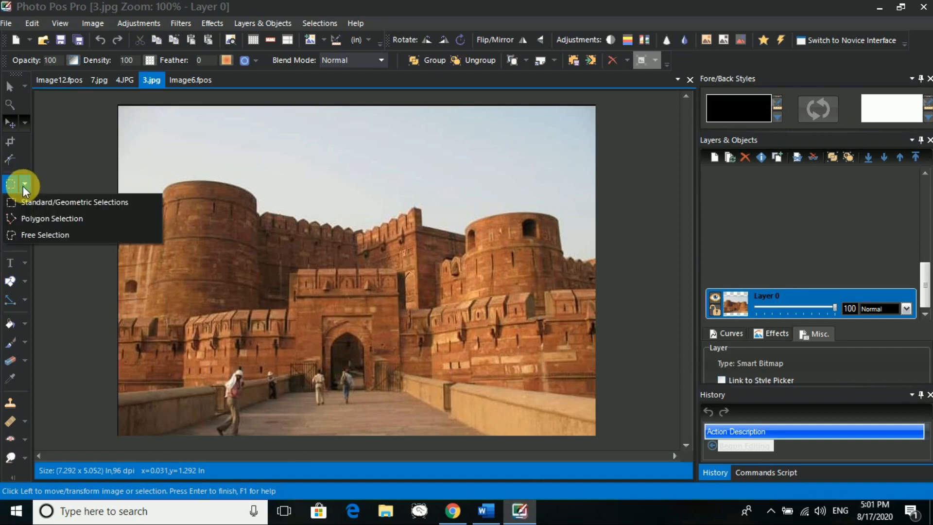
{"action": "left_click", "coordinate": [30, 200]}
{"action": "left_click_drag", "start_coordinate": [172, 161], "coordinate": [518, 427]}
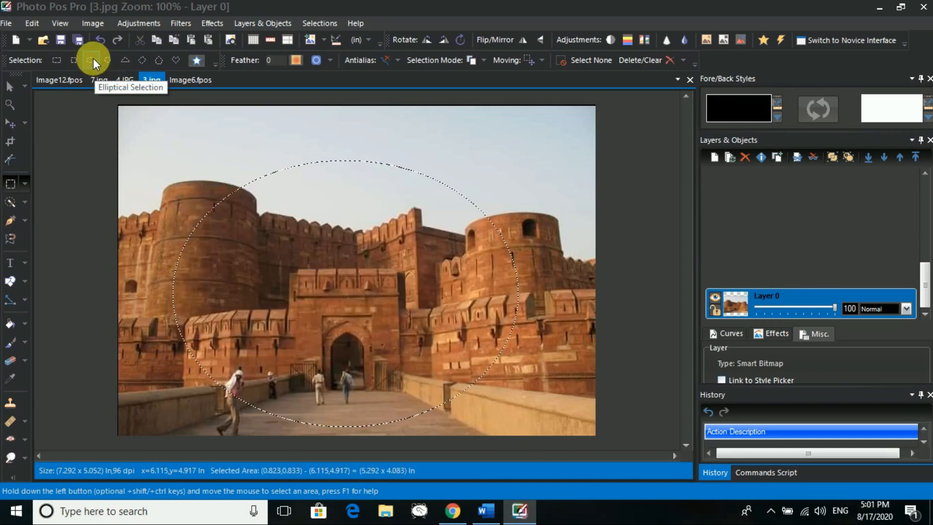
{"action": "left_click", "coordinate": [92, 58]}
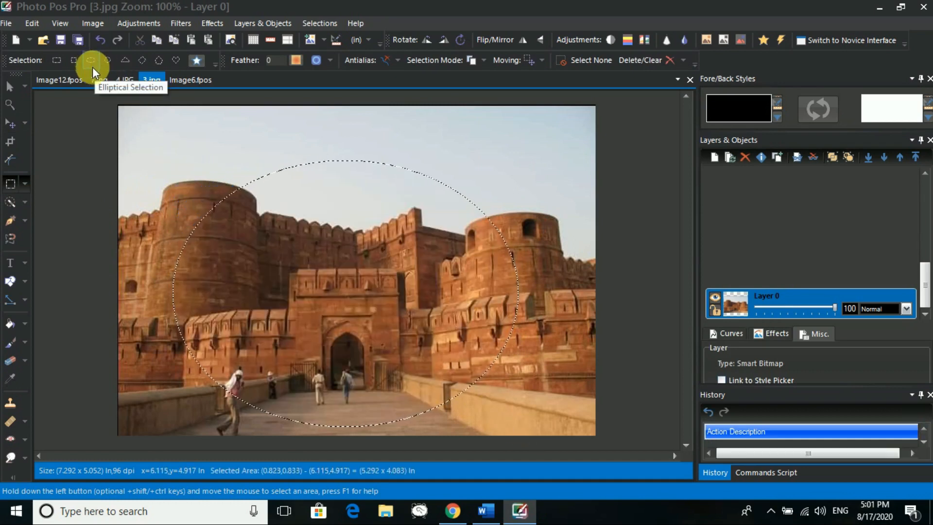
Step: Create a blank white 500 × 500 px image at 72 DPI and paste the copied oval of the fort as a new image
{"action": "left_click", "coordinate": [7, 24]}
{"action": "mouse_move", "coordinate": [11, 38]}
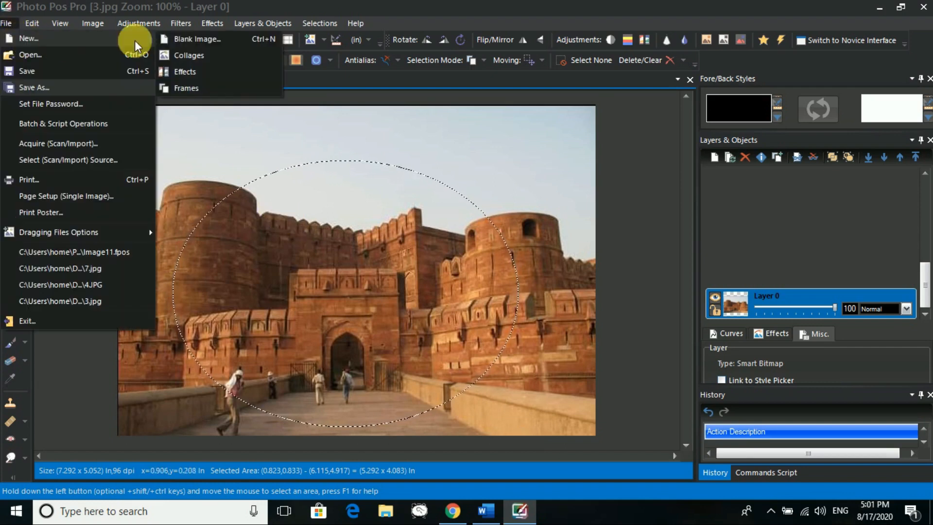
{"action": "left_click", "coordinate": [185, 39]}
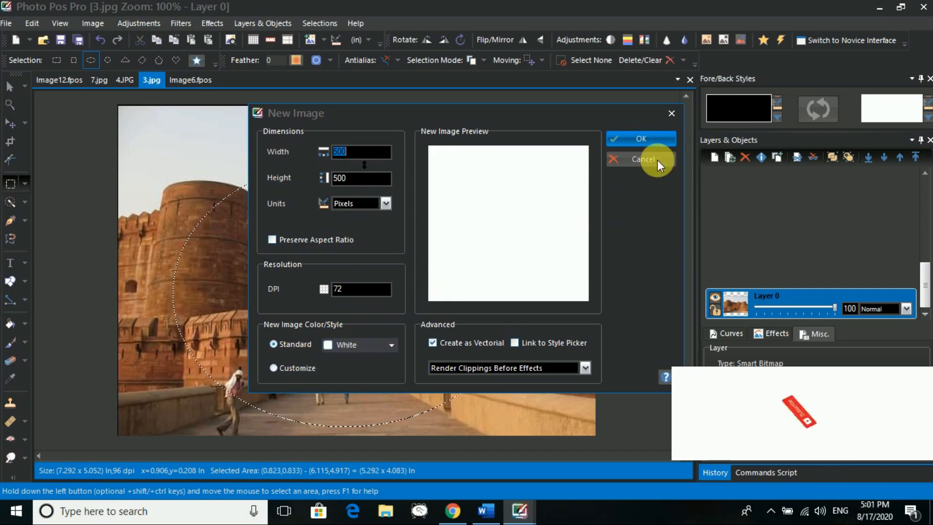
{"action": "left_click", "coordinate": [657, 146]}
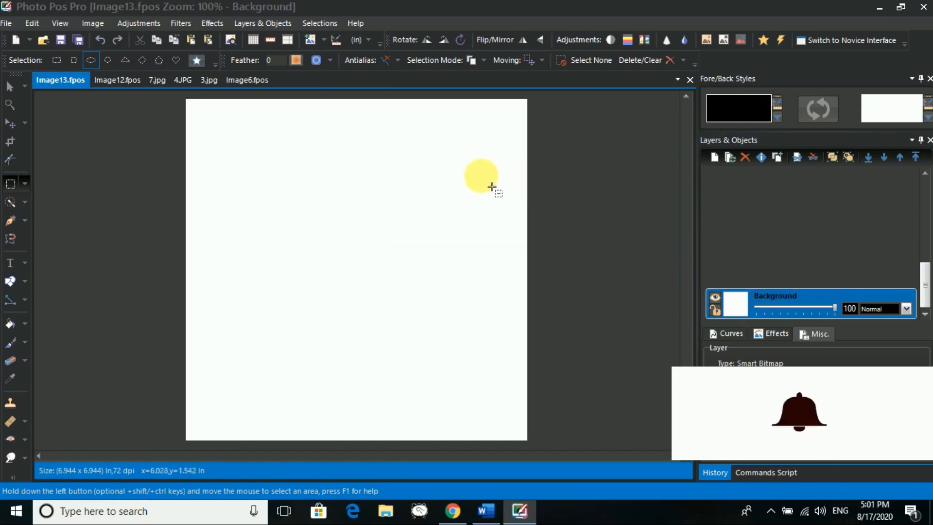
{"action": "key", "text": "ctrl+v"}
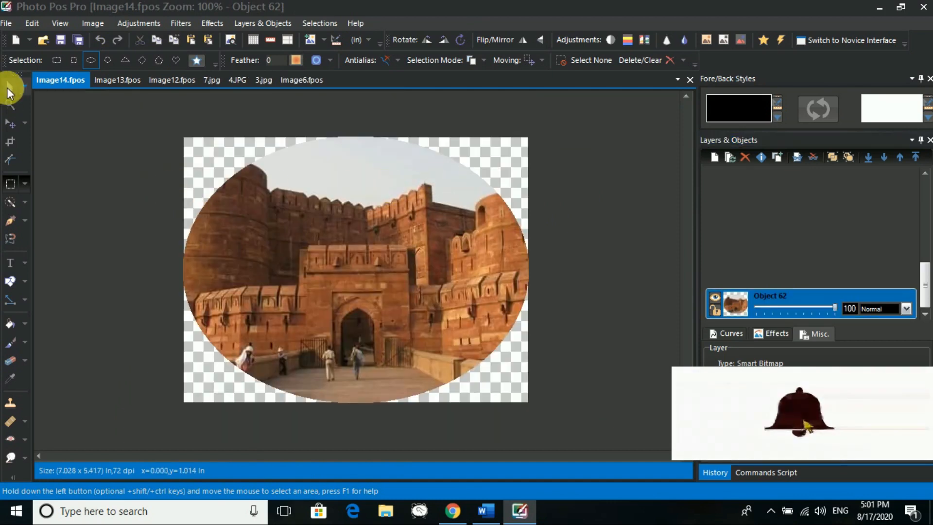
Step: Move the pasted fort oval around its canvas with the Move/Resize/Rotate Transform tool
{"action": "left_click", "coordinate": [13, 124]}
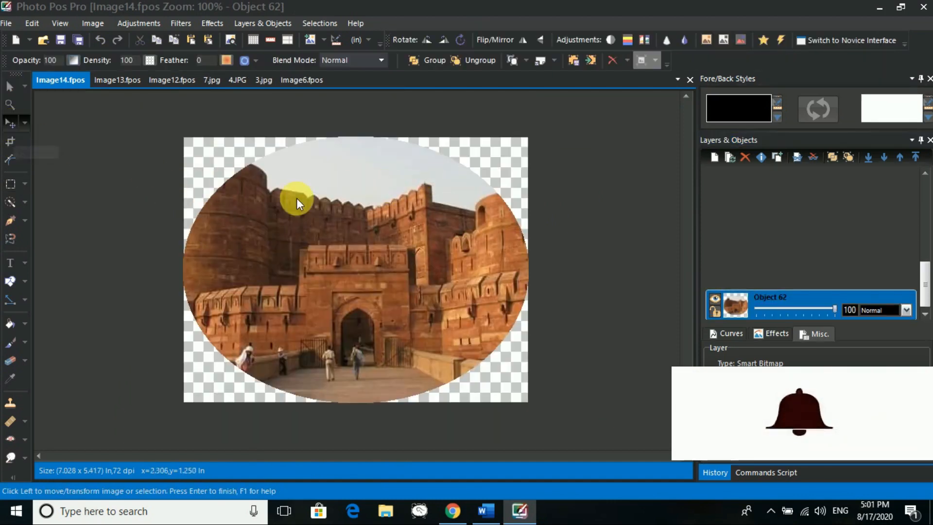
{"action": "left_click_drag", "start_coordinate": [298, 250], "coordinate": [335, 207]}
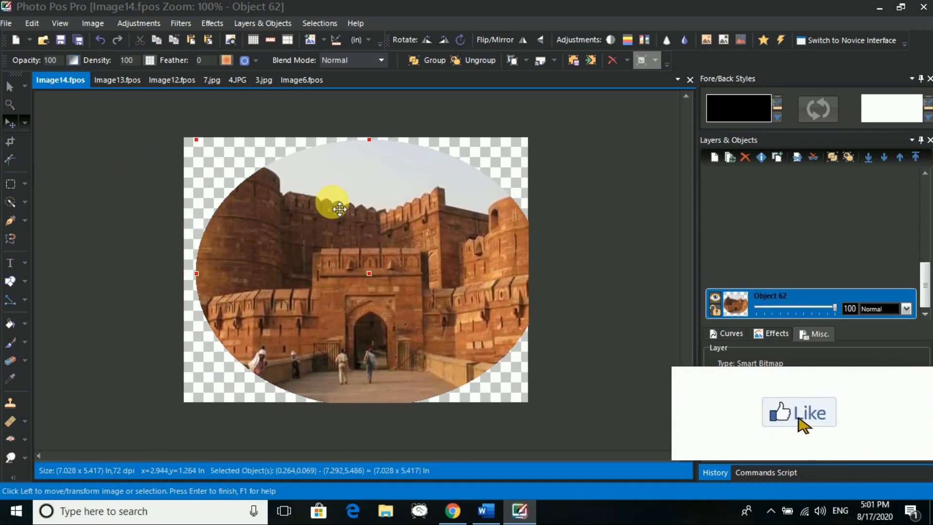
{"action": "mouse_move", "coordinate": [486, 307]}
{"action": "left_mouse_down"}
{"action": "mouse_move", "coordinate": [463, 292]}
{"action": "mouse_move", "coordinate": [427, 291]}
{"action": "mouse_move", "coordinate": [499, 303]}
{"action": "mouse_move", "coordinate": [481, 298]}
{"action": "mouse_move", "coordinate": [477, 273]}
{"action": "mouse_move", "coordinate": [448, 280]}
{"action": "mouse_move", "coordinate": [485, 304]}
{"action": "left_mouse_up"}
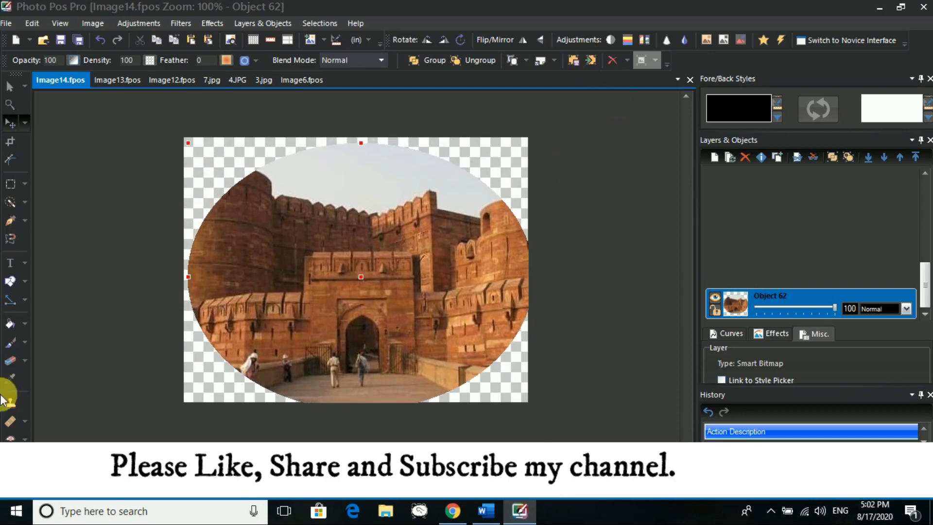
{"action": "left_click_drag", "start_coordinate": [479, 358], "coordinate": [511, 353]}
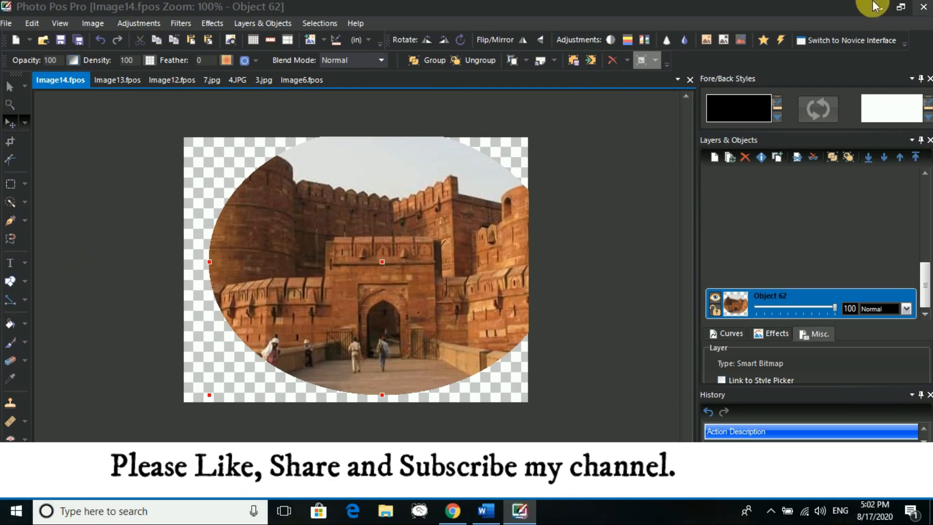
Step: Switch to Content Transform and shift the fort oval down and to the right within the canvas
{"action": "left_click", "coordinate": [25, 123]}
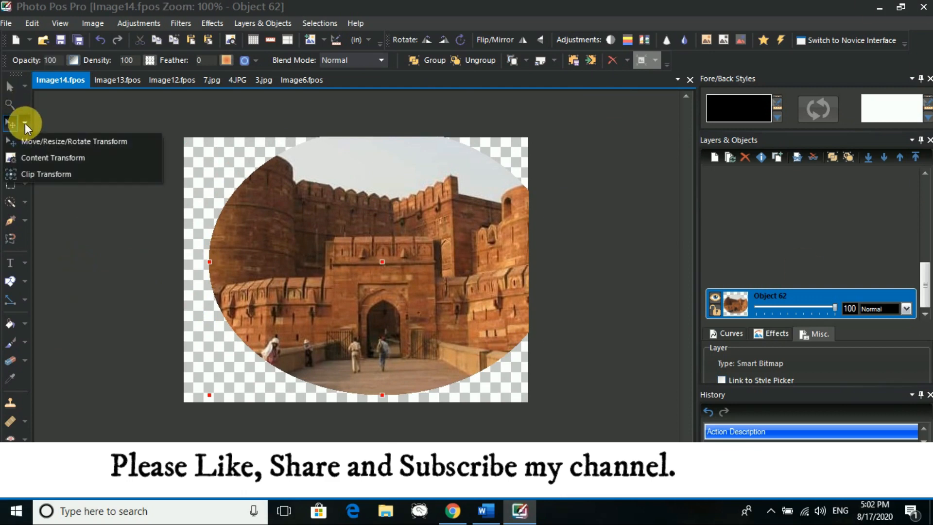
{"action": "left_click", "coordinate": [34, 159]}
{"action": "left_click_drag", "start_coordinate": [379, 320], "coordinate": [415, 332]}
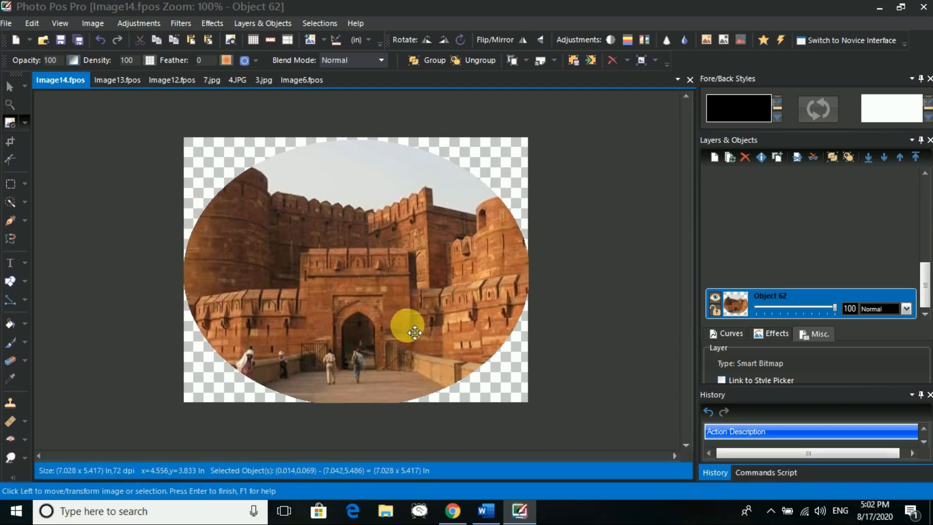
{"action": "left_click_drag", "start_coordinate": [341, 230], "coordinate": [362, 248]}
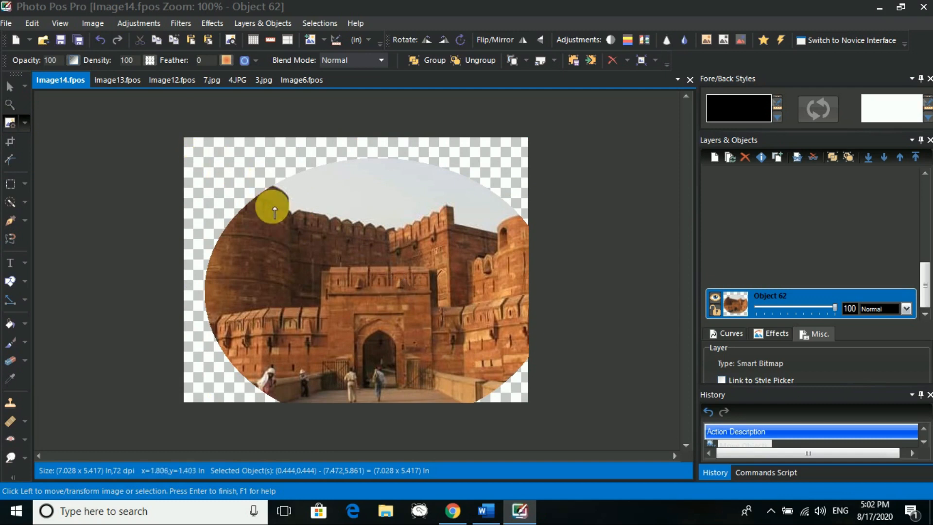
Step: Shrink the fort oval to roughly half its size and place it in the upper-left area of the canvas
{"action": "right_click", "coordinate": [272, 204]}
{"action": "left_click", "coordinate": [206, 161]}
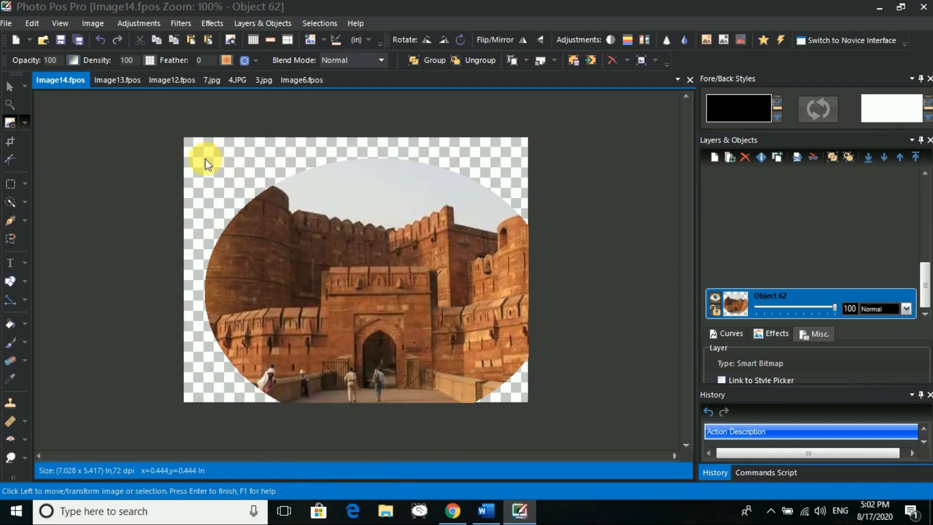
{"action": "left_click", "coordinate": [314, 220]}
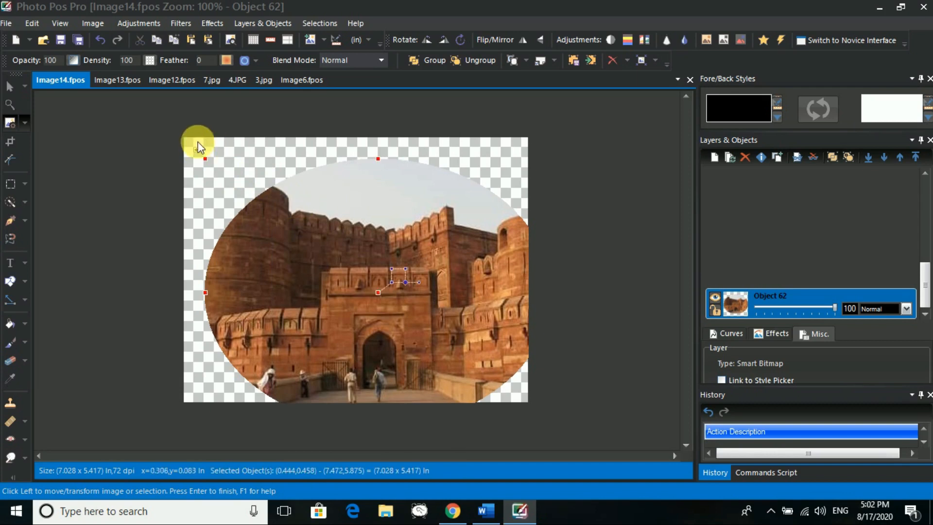
{"action": "left_click_drag", "start_coordinate": [204, 157], "coordinate": [273, 200]}
{"action": "left_click", "coordinate": [382, 298]}
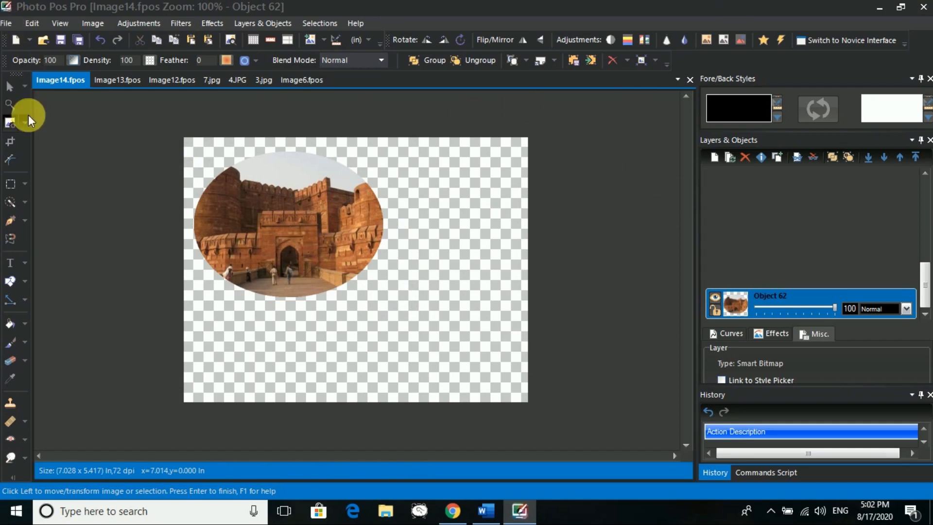
Step: Activate the Polygon Selection tool and open the image 8.jpg from the background folder
{"action": "left_click", "coordinate": [23, 185]}
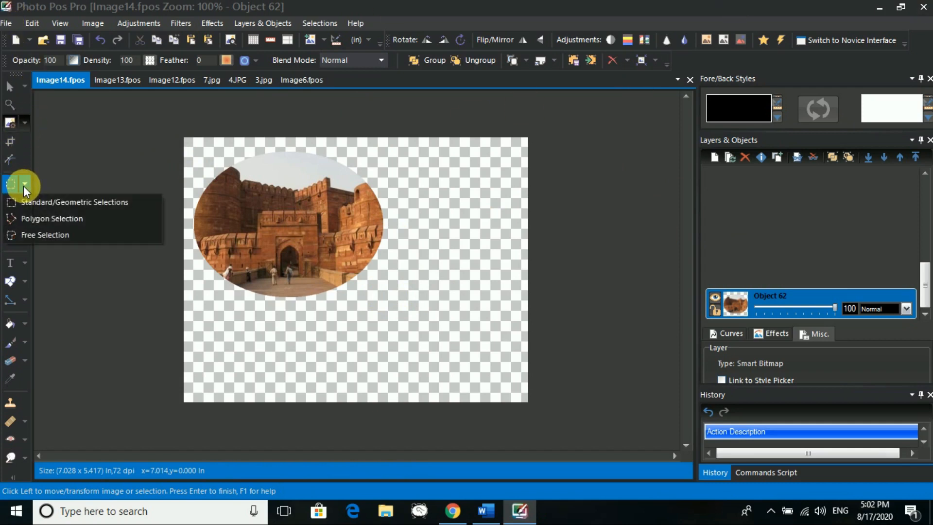
{"action": "left_click", "coordinate": [34, 218]}
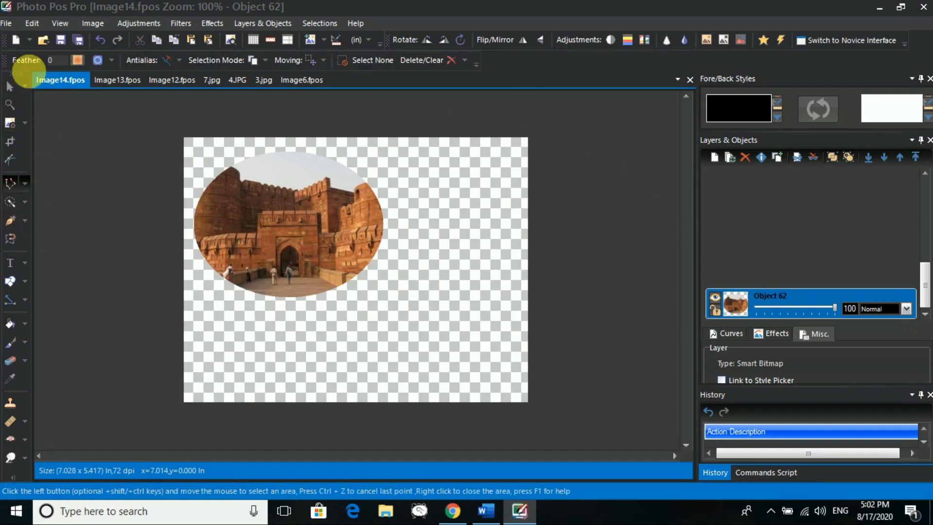
{"action": "left_click", "coordinate": [5, 23]}
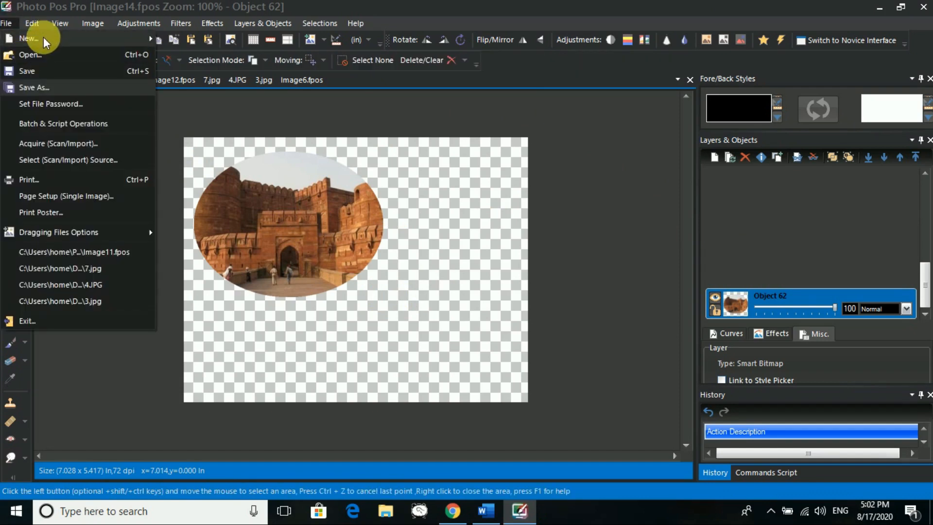
{"action": "left_click", "coordinate": [45, 53]}
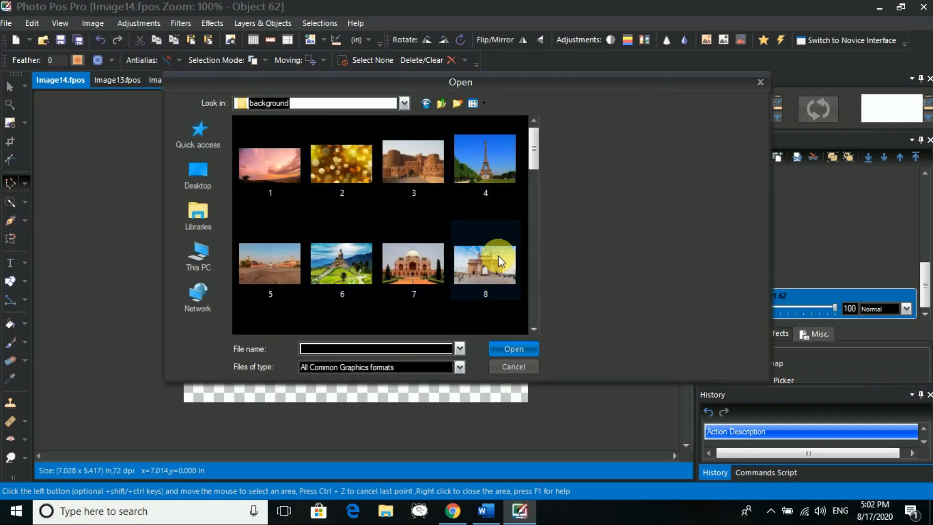
{"action": "left_click", "coordinate": [510, 348]}
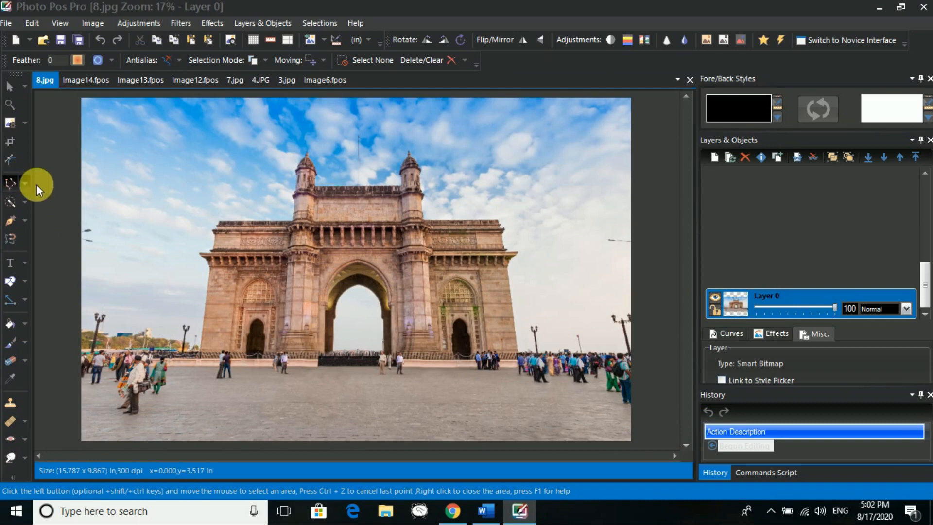
Step: Outline the gateway monument in 8.jpg with a closed Polygon Selection and paste the selected area as a new image
{"action": "left_click", "coordinate": [27, 182]}
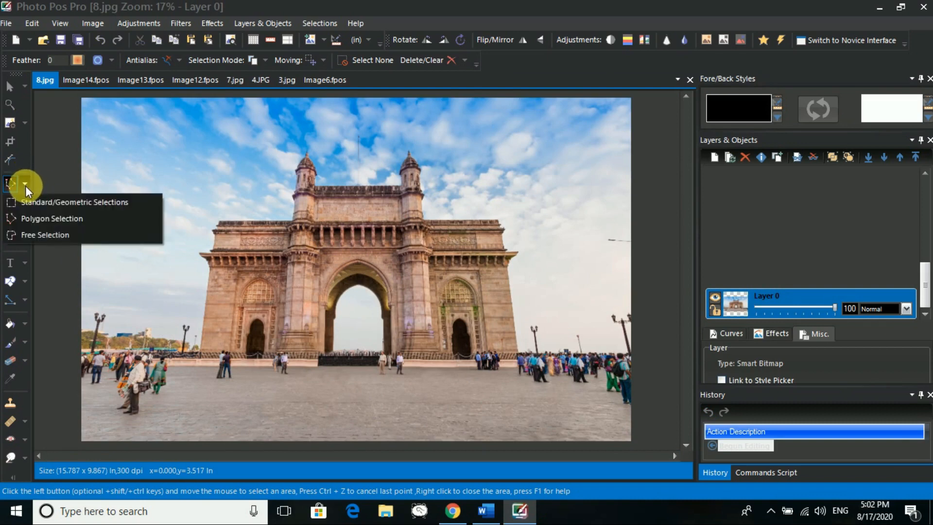
{"action": "left_click", "coordinate": [36, 221]}
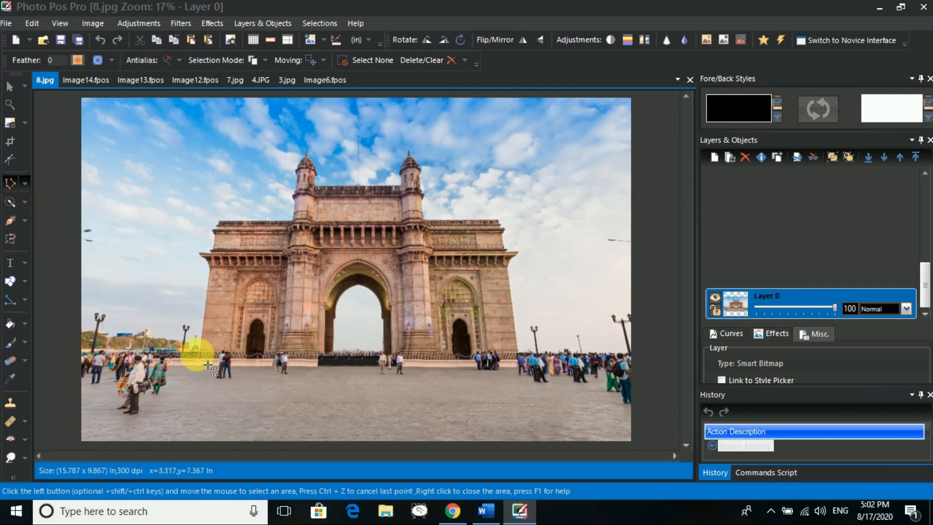
{"action": "left_click", "coordinate": [198, 346]}
{"action": "left_click", "coordinate": [209, 274]}
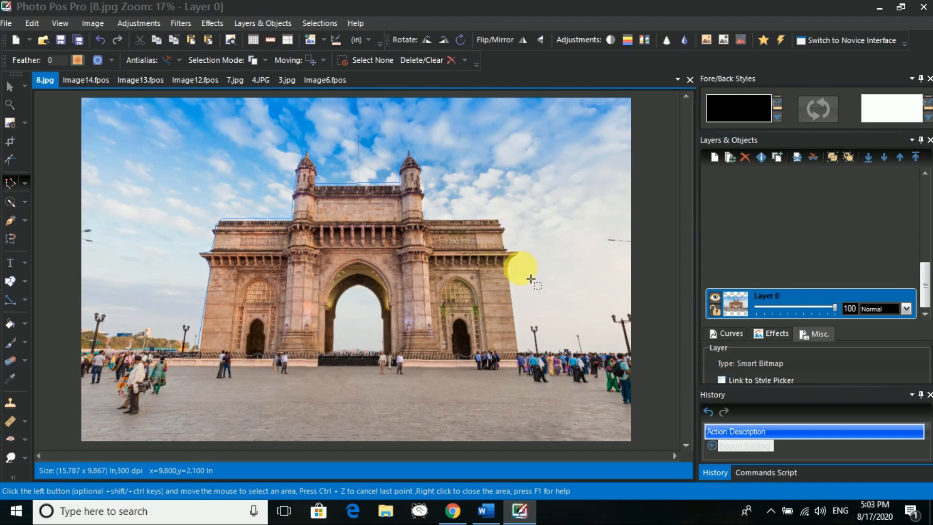
{"action": "mouse_move", "coordinate": [527, 269]}
{"action": "left_mouse_down"}
{"action": "mouse_move", "coordinate": [516, 284]}
{"action": "mouse_move", "coordinate": [529, 359]}
{"action": "mouse_move", "coordinate": [209, 355]}
{"action": "mouse_move", "coordinate": [203, 362]}
{"action": "mouse_move", "coordinate": [210, 343]}
{"action": "left_mouse_up"}
{"action": "right_click", "coordinate": [210, 342]}
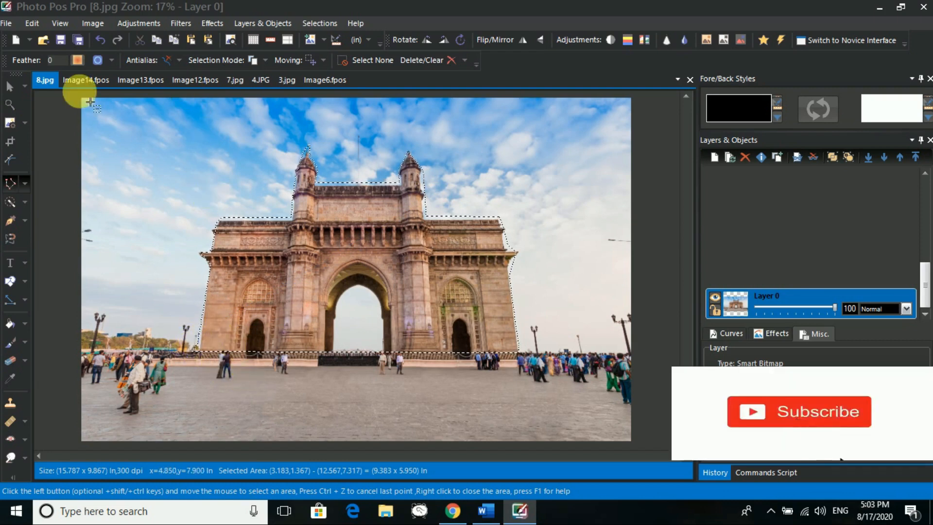
{"action": "left_click", "coordinate": [85, 80]}
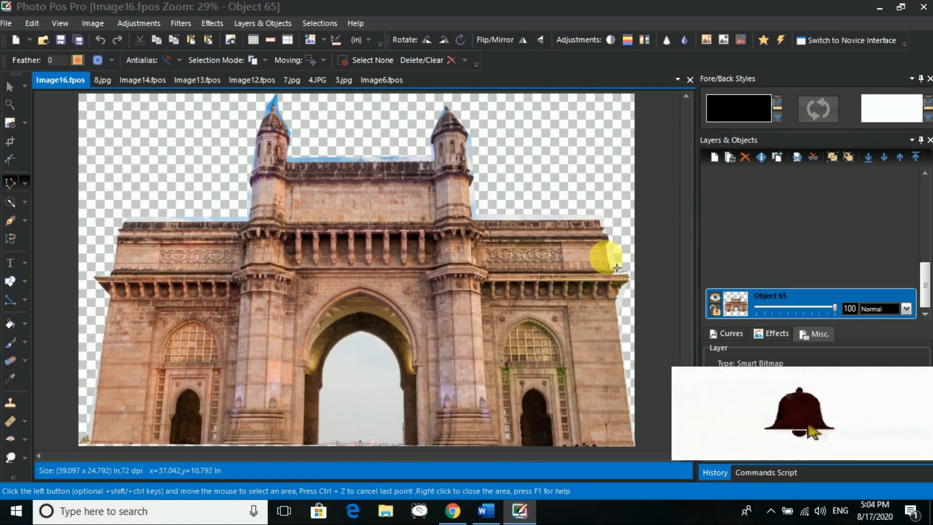
Step: Shrink the pasted gateway to about 26.26 x 16.65 in and place it in the lower-left area of its canvas
{"action": "left_click", "coordinate": [12, 127]}
{"action": "left_click_drag", "start_coordinate": [309, 177], "coordinate": [317, 262]}
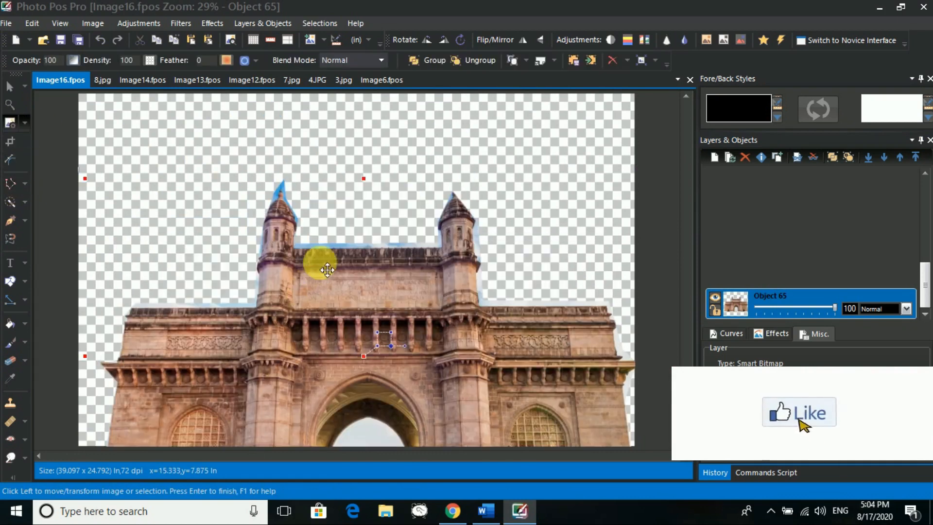
{"action": "left_click_drag", "start_coordinate": [90, 187], "coordinate": [277, 306]}
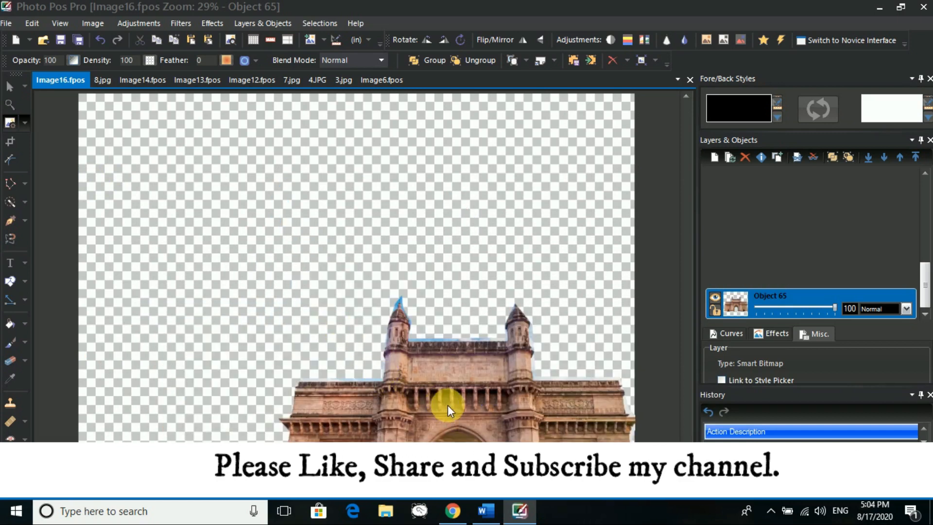
{"action": "left_click_drag", "start_coordinate": [445, 402], "coordinate": [331, 260]}
{"action": "left_click_drag", "start_coordinate": [350, 301], "coordinate": [280, 359]}
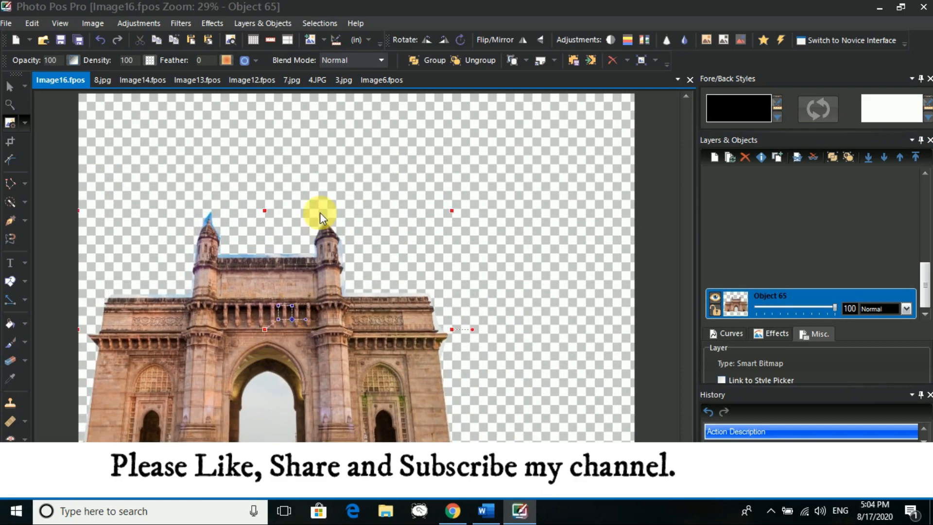
Step: Copy only the visible area of the shrunken gateway layer, look through the open images, and paste it as a new image
{"action": "key", "text": "ctrl+c"}
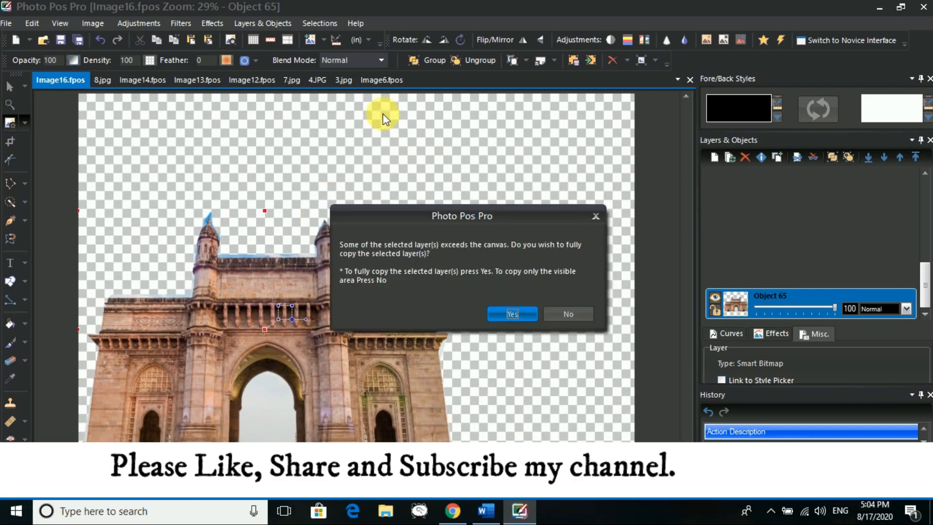
{"action": "left_click", "coordinate": [576, 315]}
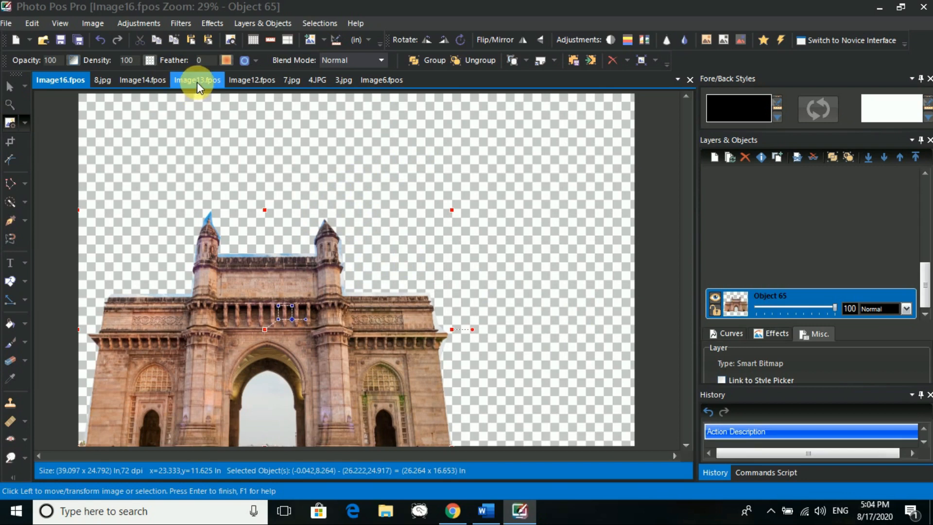
{"action": "left_click", "coordinate": [197, 82]}
{"action": "left_click", "coordinate": [138, 81]}
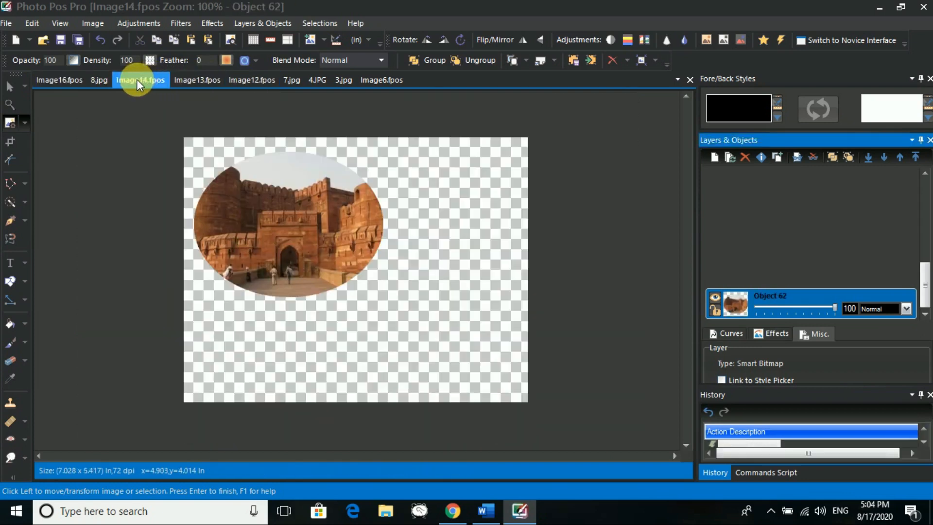
{"action": "left_click", "coordinate": [103, 82]}
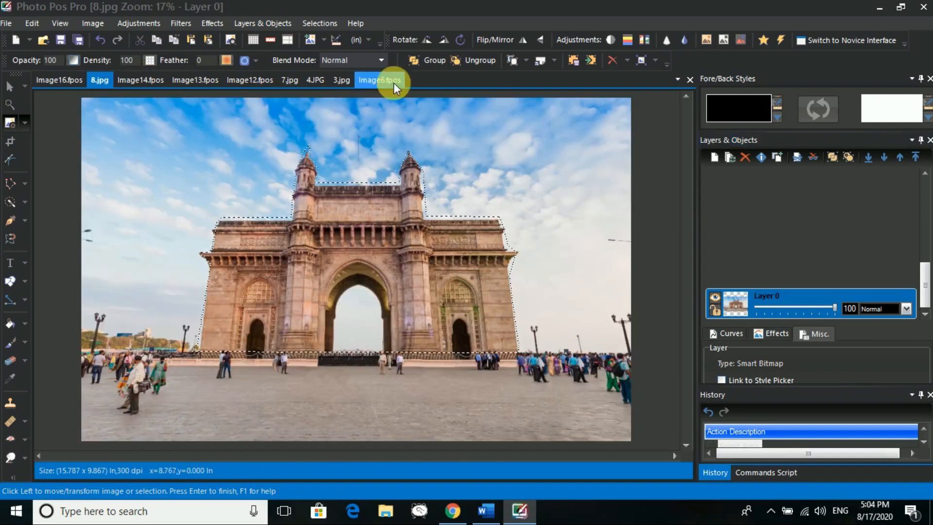
{"action": "left_click", "coordinate": [391, 81]}
{"action": "left_click", "coordinate": [332, 80]}
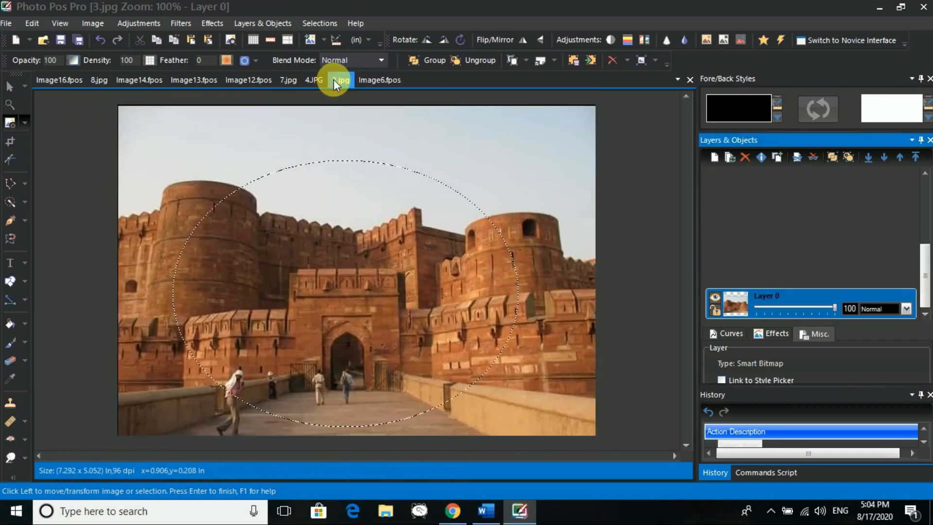
{"action": "left_click", "coordinate": [296, 80]}
{"action": "left_click", "coordinate": [314, 80]}
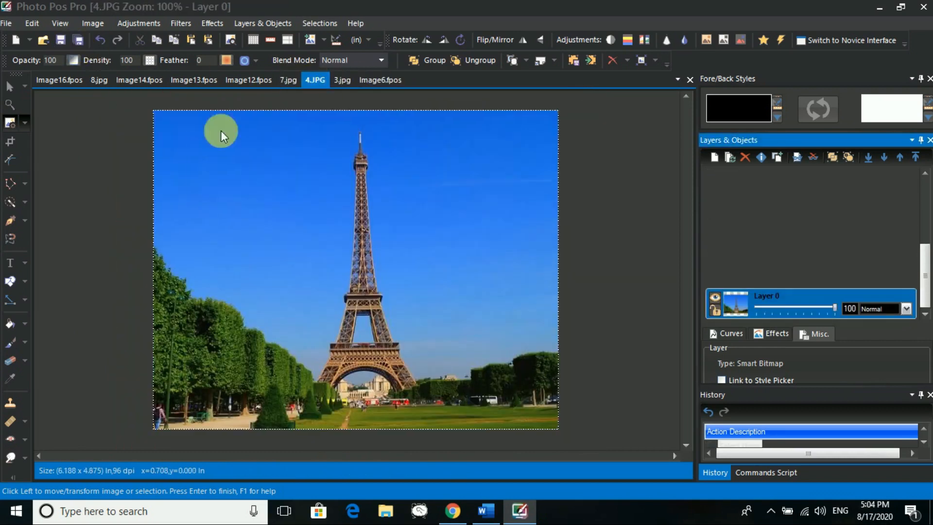
{"action": "key", "text": "ctrl+d"}
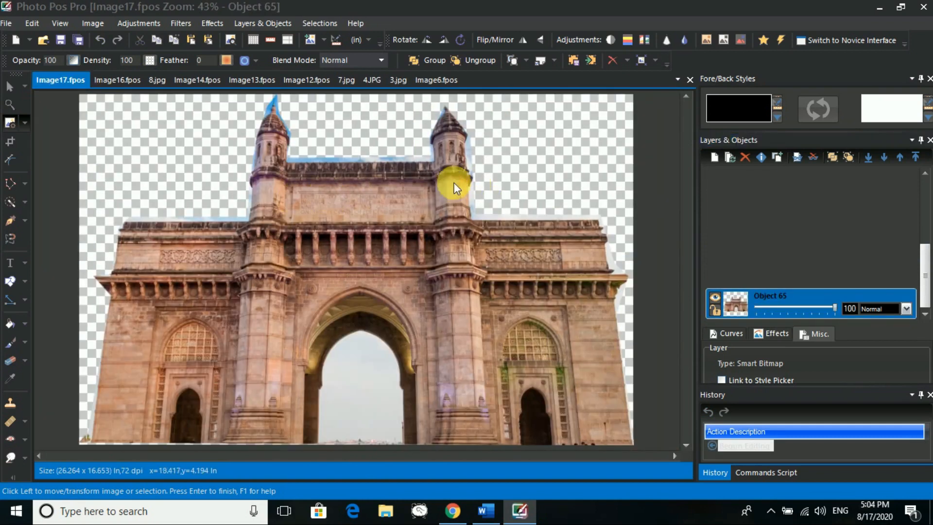
{"action": "left_click_drag", "start_coordinate": [454, 183], "coordinate": [500, 259]}
{"action": "left_click_drag", "start_coordinate": [417, 270], "coordinate": [390, 228]}
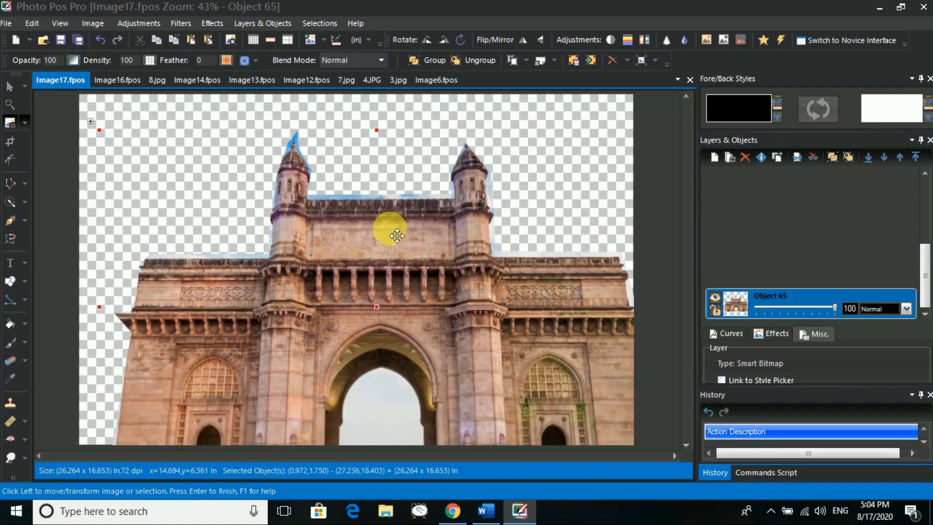
{"action": "key", "text": "ctrl+z"}
{"action": "key", "text": "ctrl+z"}
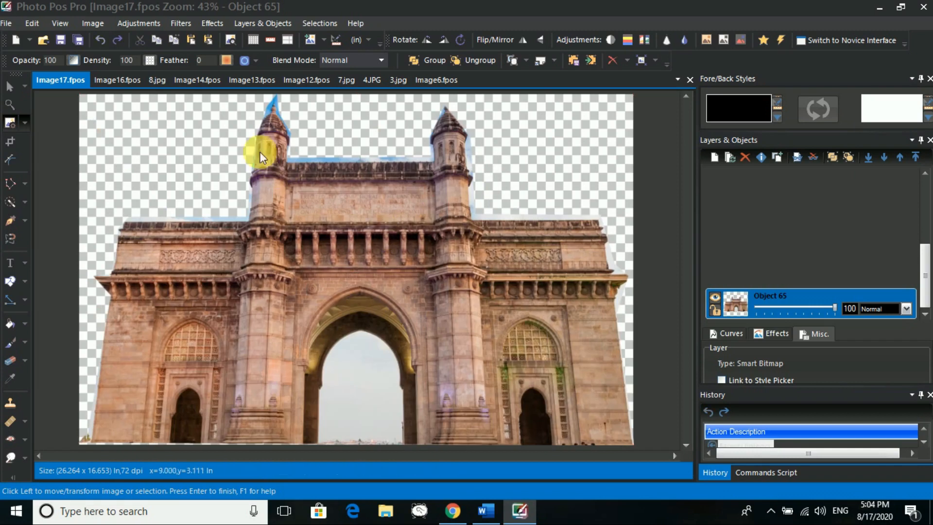
Step: Switch to the alternative transform tool and shift the gateway slightly up and to the right on its canvas
{"action": "left_click", "coordinate": [28, 122]}
{"action": "left_click", "coordinate": [30, 144]}
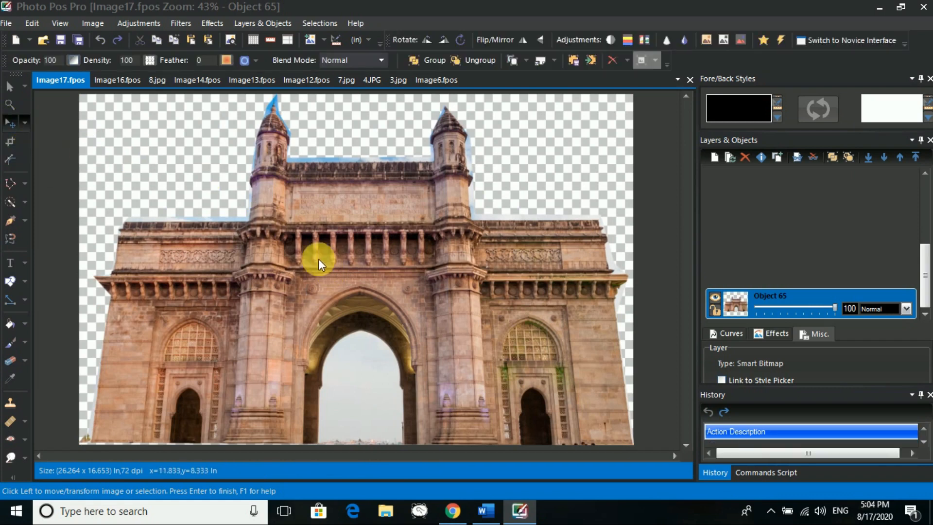
{"action": "left_click_drag", "start_coordinate": [271, 233], "coordinate": [261, 184]}
Step: Copy the full gateway layer, including the part beyond the canvas, and try to cut it
{"action": "key", "text": "ctrl+c"}
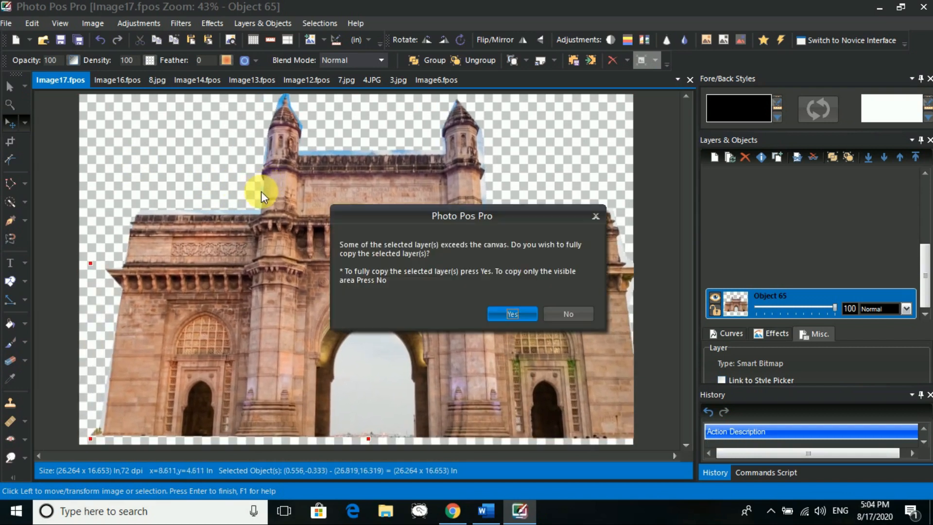
{"action": "left_click", "coordinate": [520, 311]}
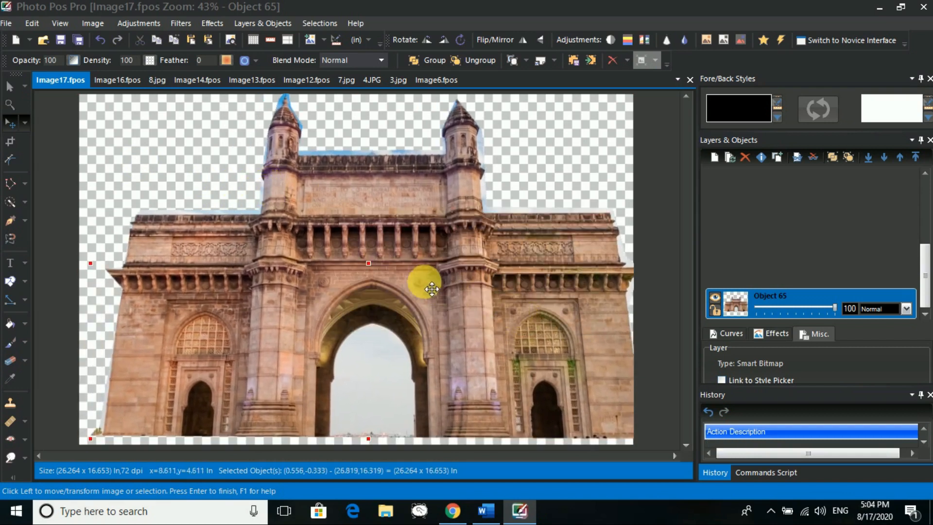
{"action": "key", "text": "ctrl+c"}
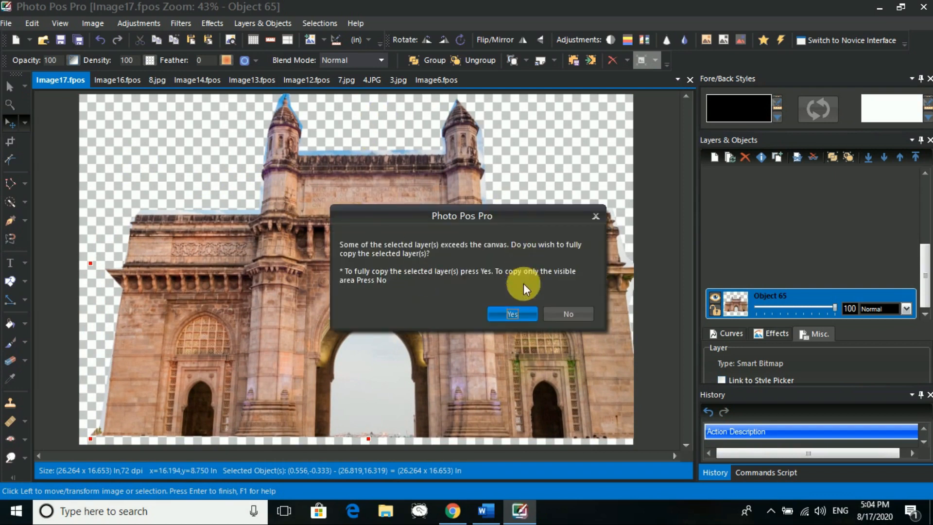
{"action": "left_click", "coordinate": [518, 315]}
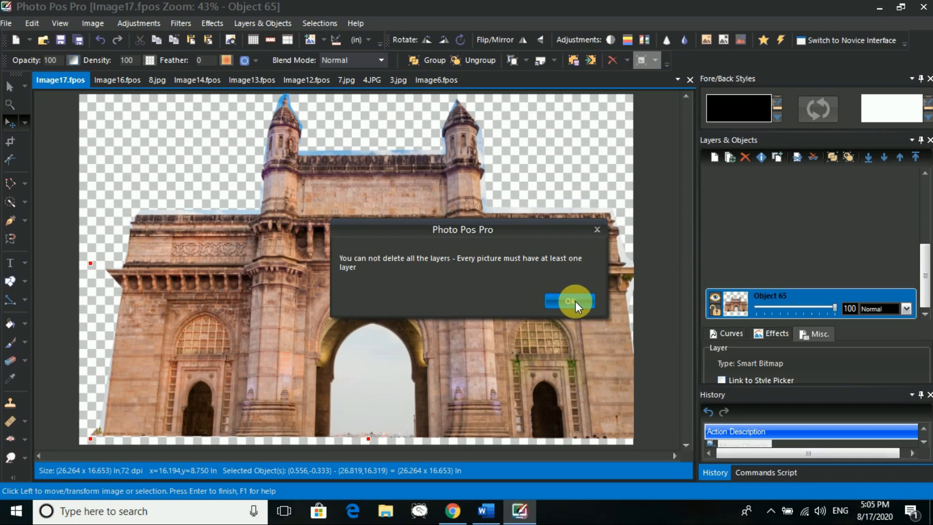
{"action": "left_click", "coordinate": [575, 302]}
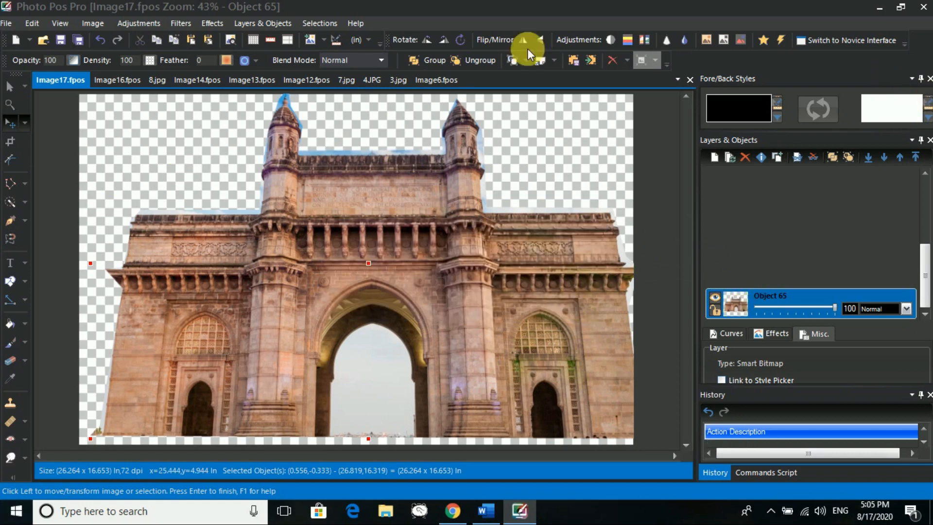
Step: Open the sunset image 1.jpg from the background folder
{"action": "left_click", "coordinate": [7, 23]}
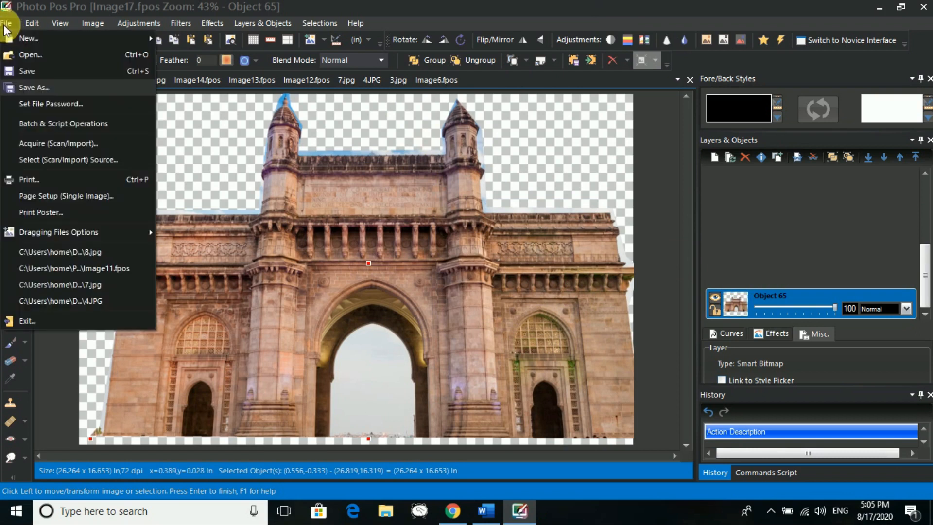
{"action": "left_click", "coordinate": [31, 55]}
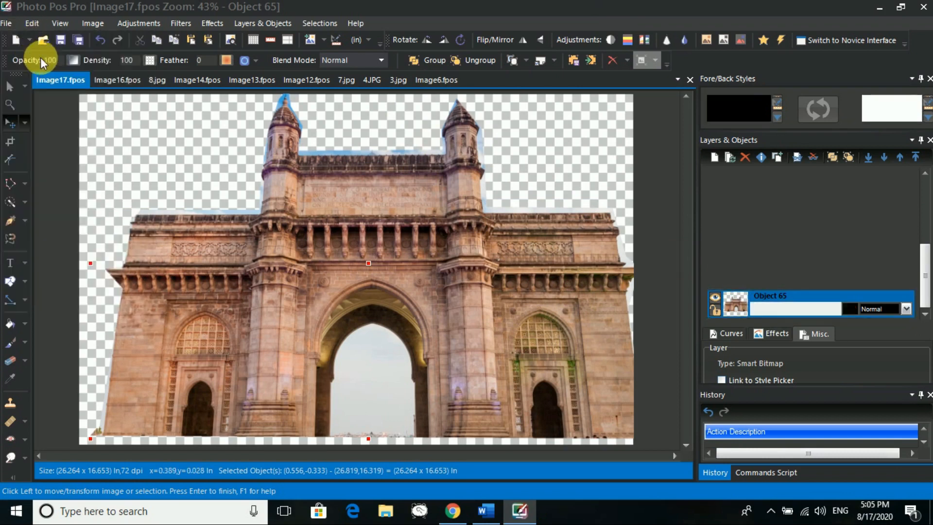
{"action": "left_click", "coordinate": [296, 168]}
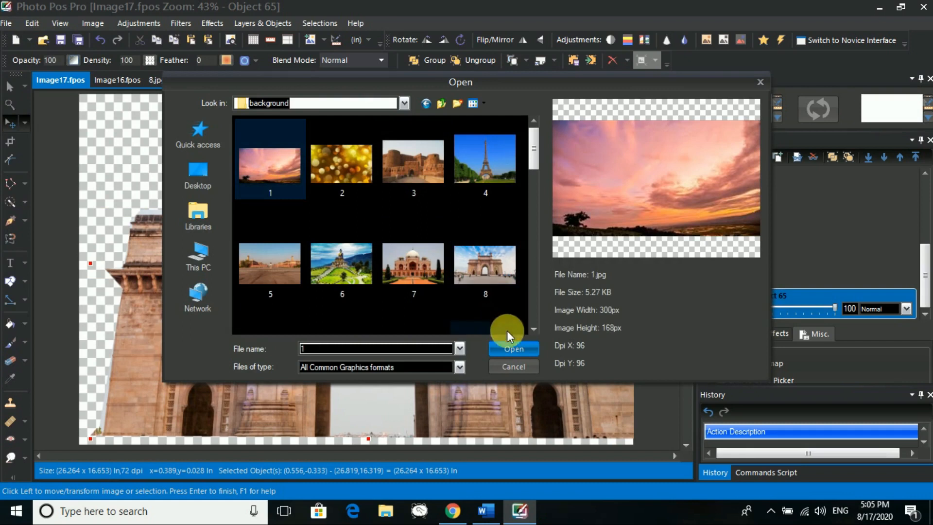
{"action": "left_click", "coordinate": [510, 351]}
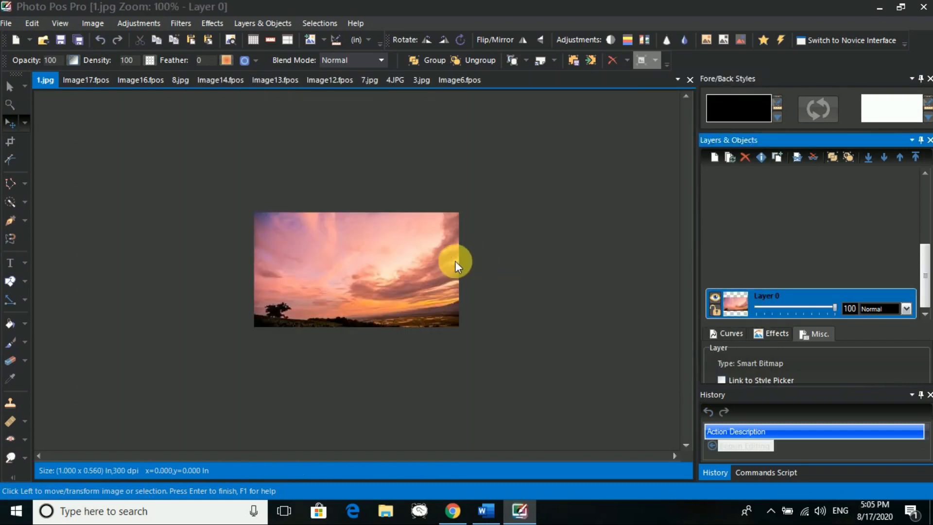
{"action": "key", "text": "ctrl+v"}
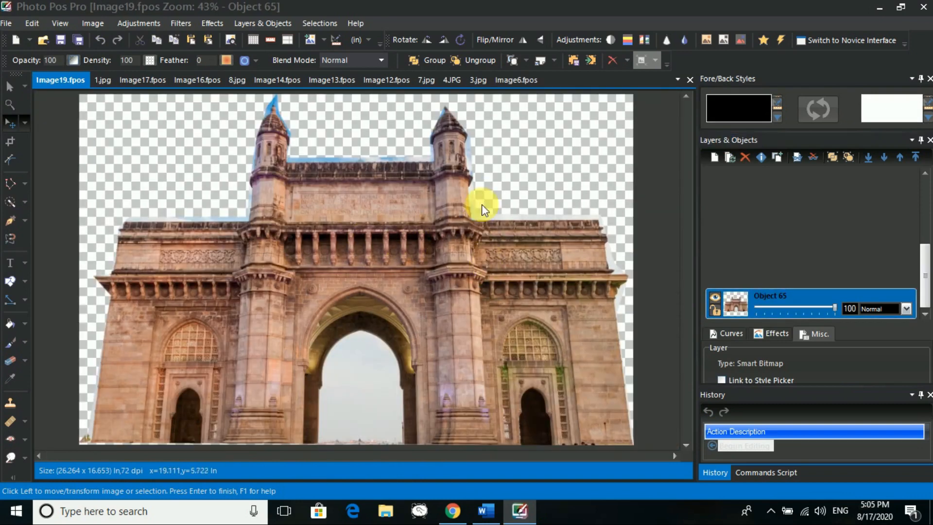
{"action": "left_click", "coordinate": [688, 80]}
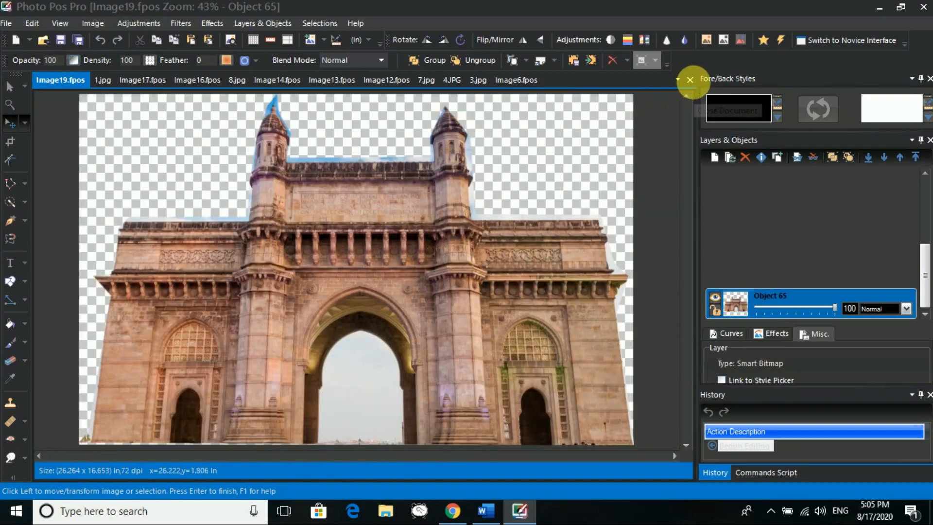
{"action": "left_click", "coordinate": [470, 300]}
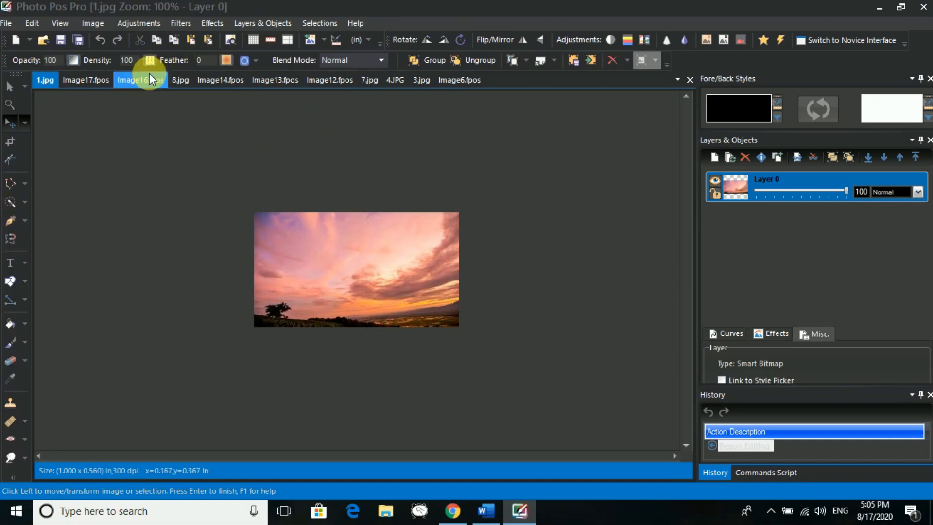
Step: Close all open images and cancel saving Image17
{"action": "left_click", "coordinate": [94, 79]}
{"action": "right_click", "coordinate": [94, 79]}
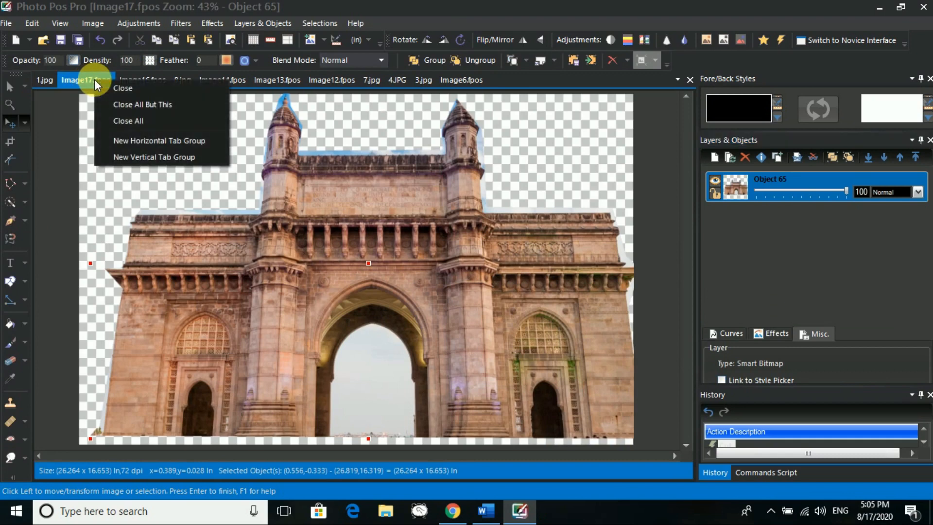
{"action": "left_click", "coordinate": [124, 120]}
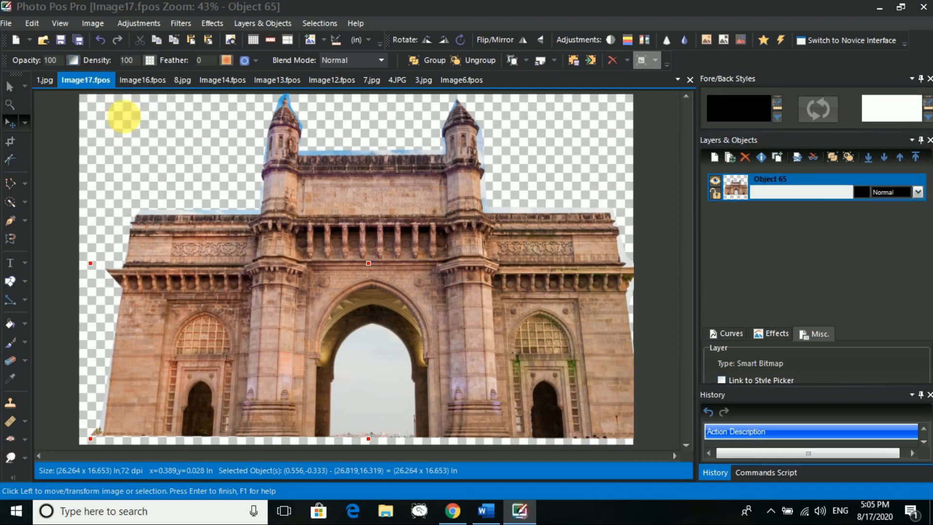
{"action": "left_click", "coordinate": [423, 306]}
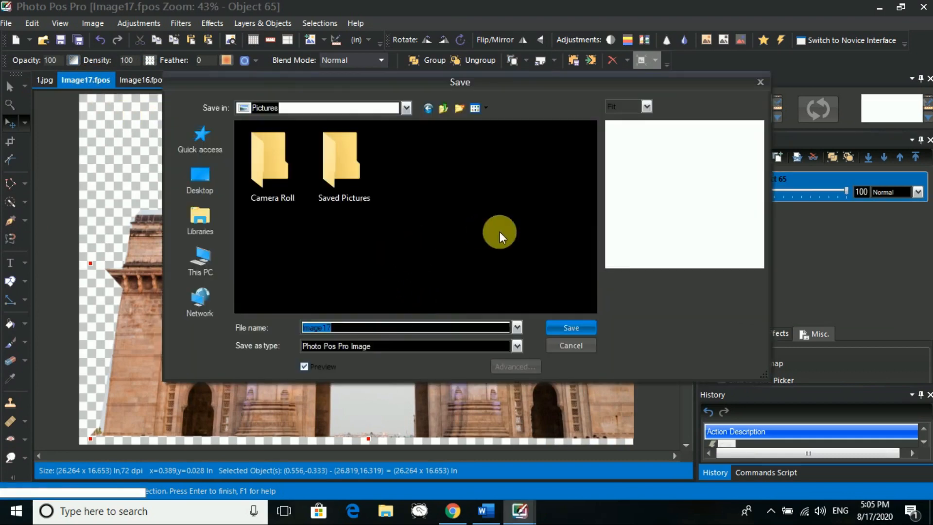
{"action": "left_click", "coordinate": [578, 346]}
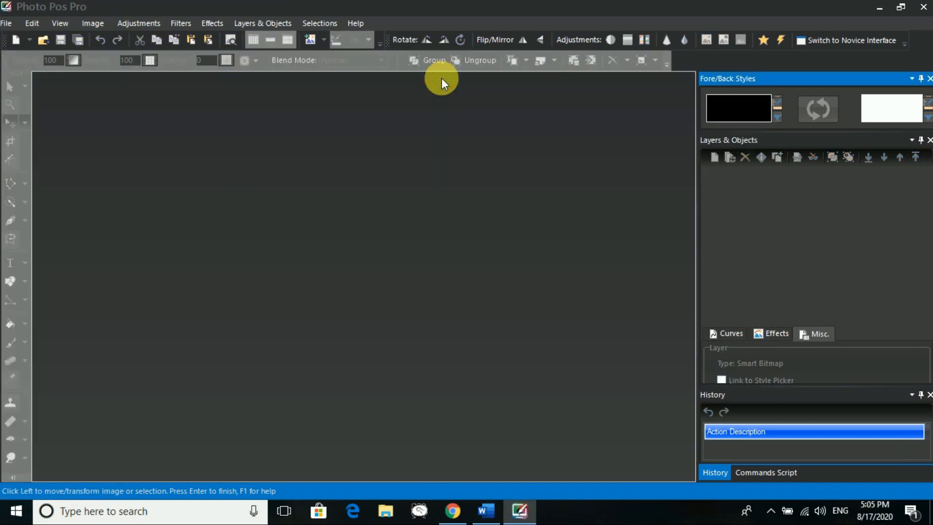
Step: Create a new image from the Collage (2).fpos template at 768 × 1024 pixels and 72 DPI
{"action": "left_click", "coordinate": [18, 20]}
{"action": "mouse_move", "coordinate": [39, 40]}
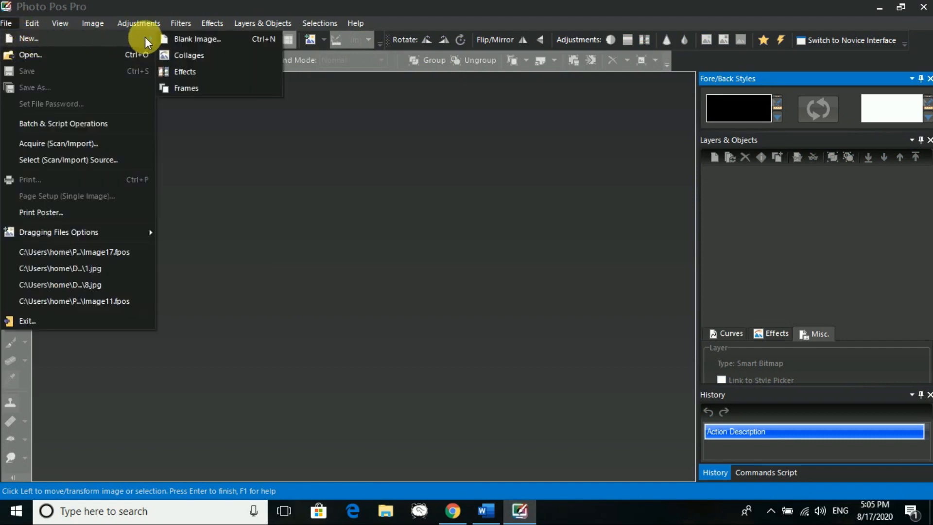
{"action": "left_click", "coordinate": [194, 59]}
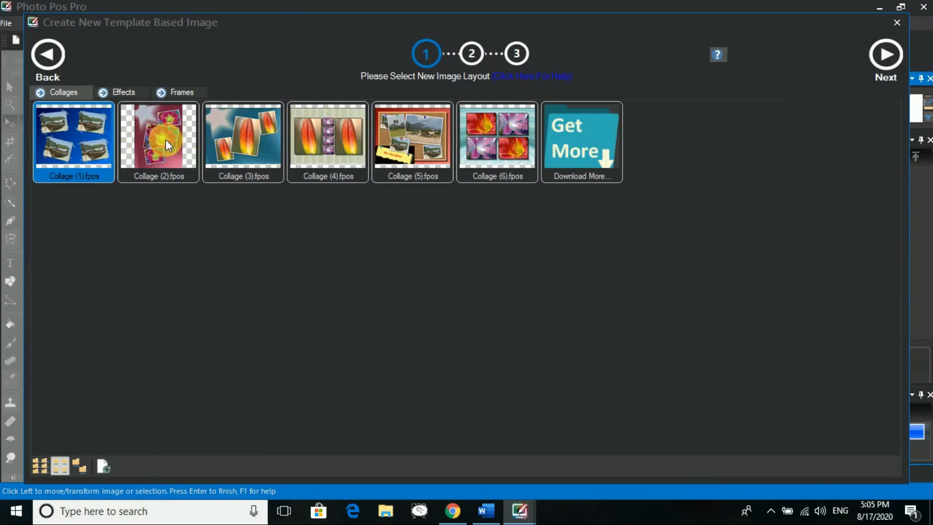
{"action": "left_click", "coordinate": [195, 140]}
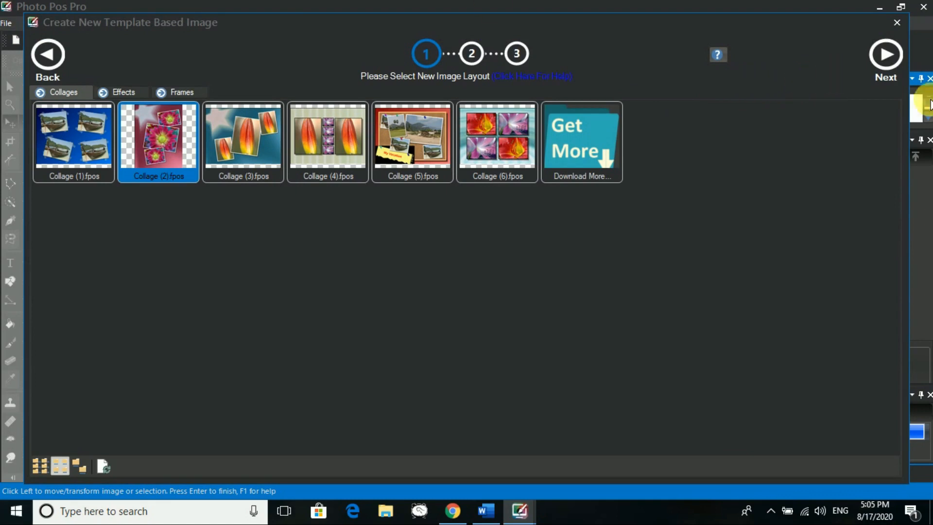
{"action": "left_click", "coordinate": [887, 53]}
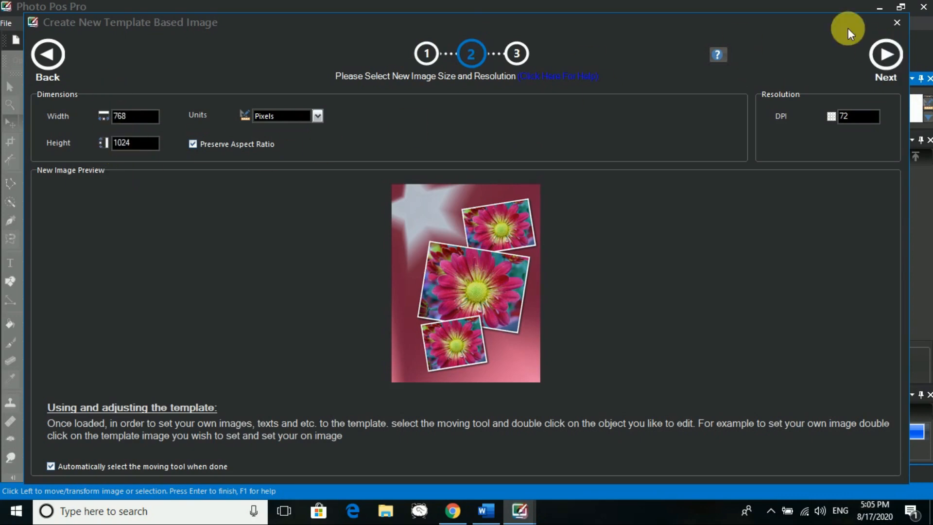
{"action": "left_click", "coordinate": [893, 57]}
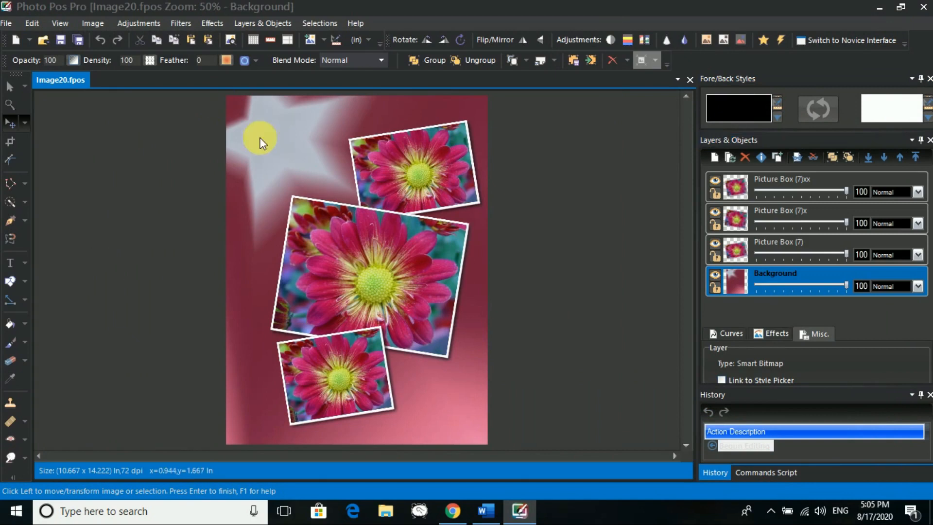
Step: Select the collage's upper flower picture and open the fort image 3.jpg from the background folder
{"action": "left_click", "coordinate": [386, 153]}
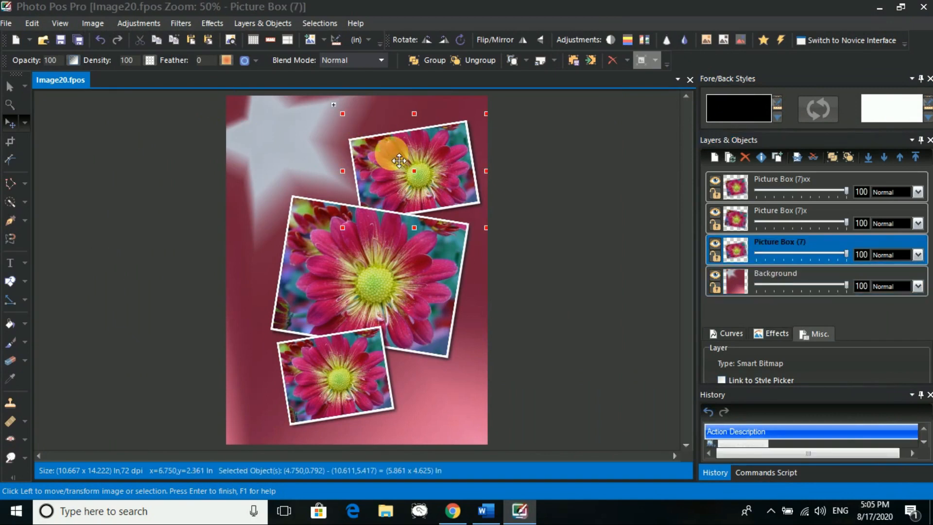
{"action": "left_click", "coordinate": [5, 24]}
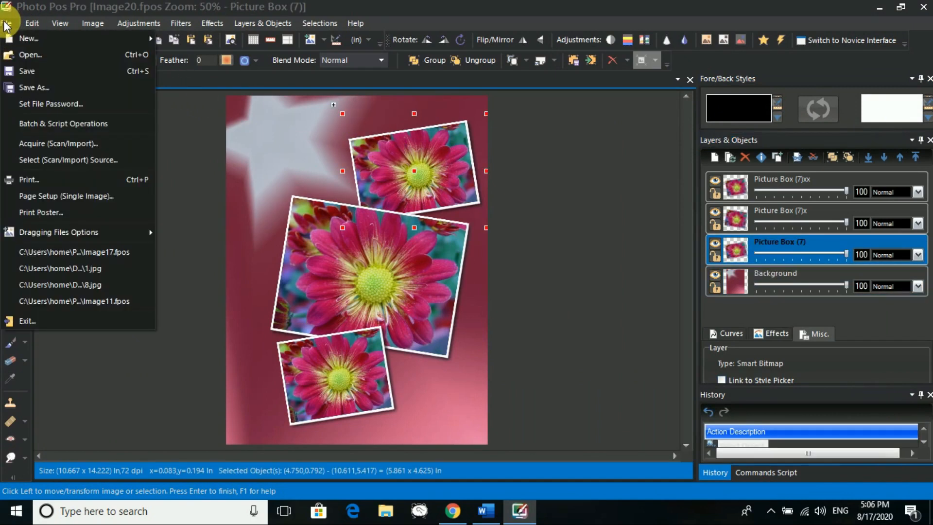
{"action": "left_click", "coordinate": [30, 55]}
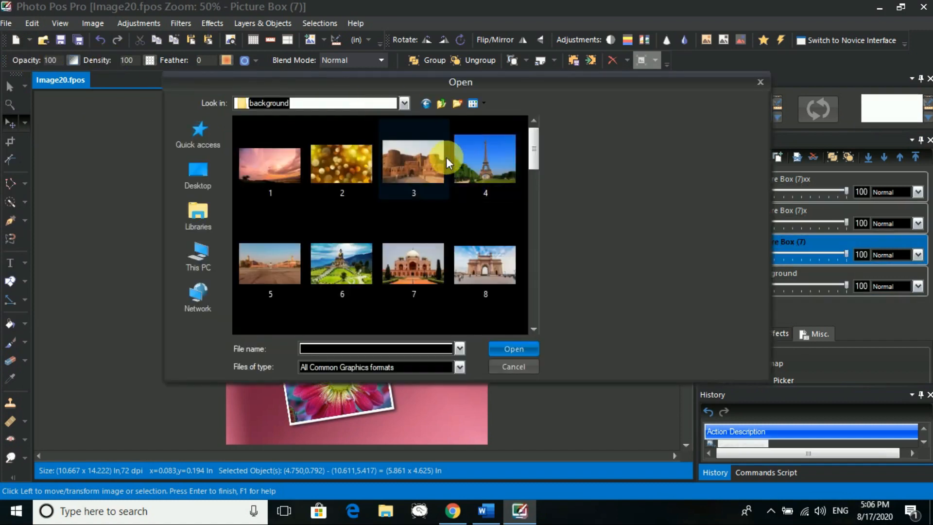
{"action": "left_click", "coordinate": [430, 165]}
{"action": "left_click", "coordinate": [526, 347]}
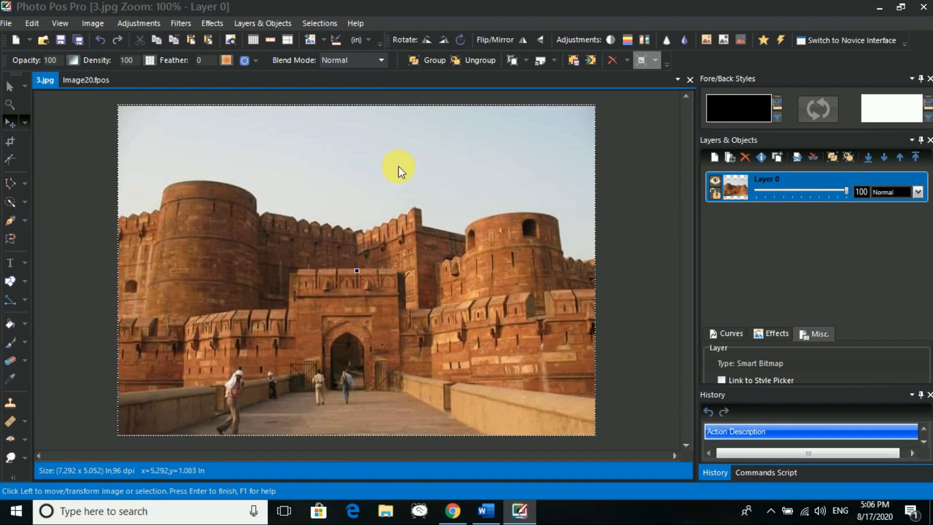
Step: Copy the fort image into the Image20.fpos collage as a new object and shrink it to about 6.5 × 4.5 in
{"action": "left_click", "coordinate": [62, 79]}
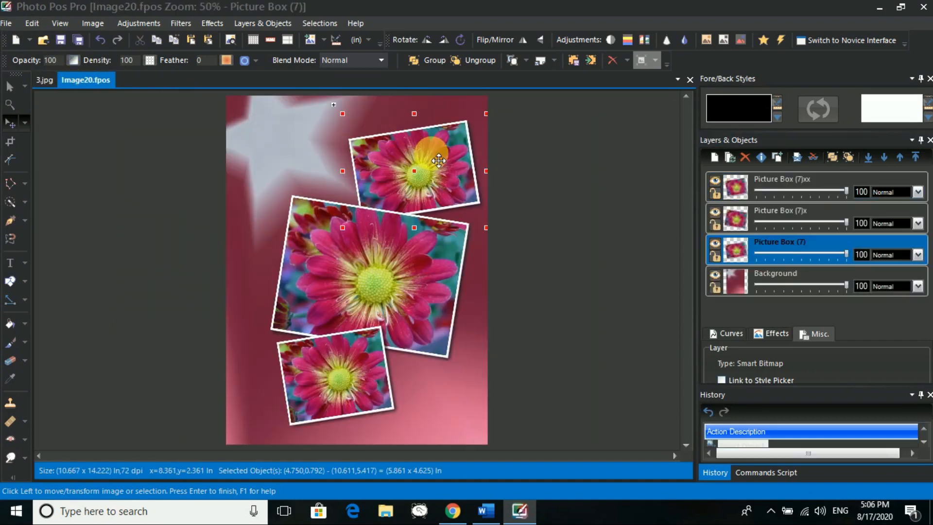
{"action": "right_click", "coordinate": [432, 161]}
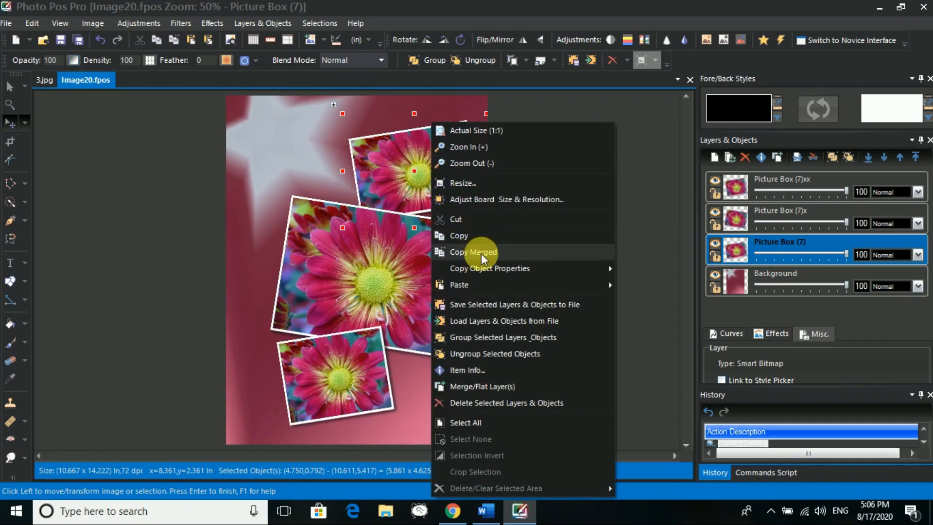
{"action": "mouse_move", "coordinate": [492, 287]}
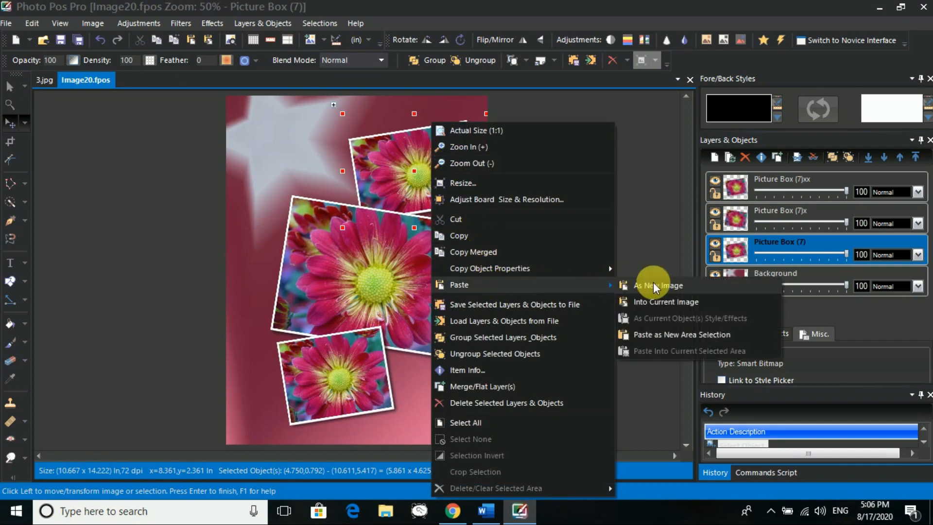
{"action": "left_click", "coordinate": [658, 300]}
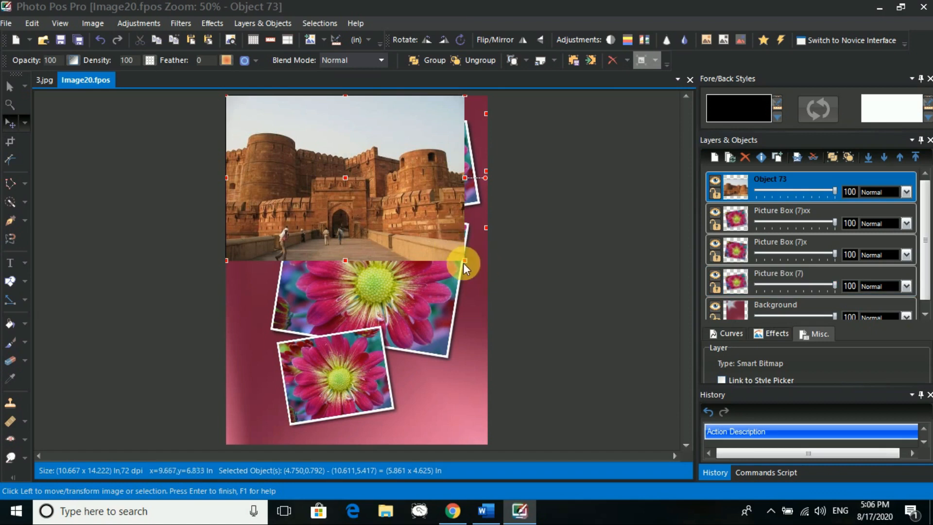
{"action": "left_click_drag", "start_coordinate": [467, 265], "coordinate": [388, 190]}
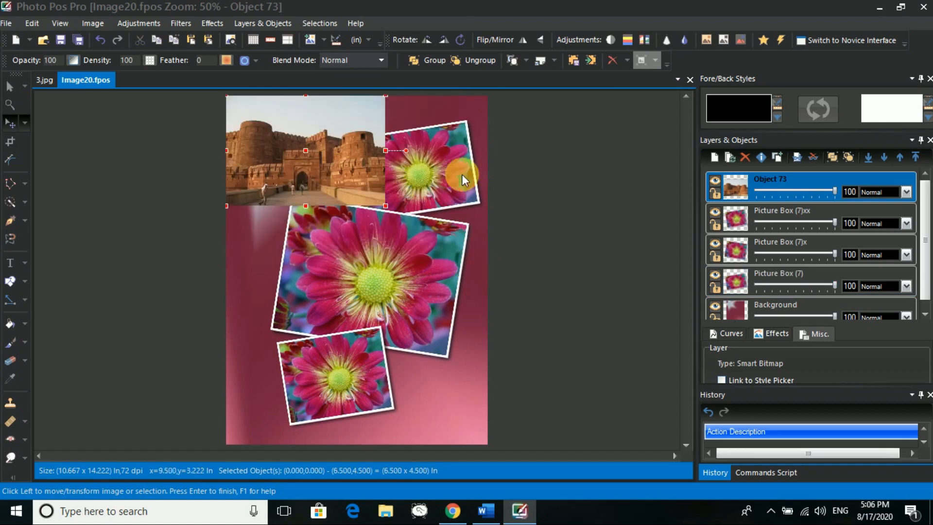
Step: Delete the upper flower picture from the collage and rotate the fort picture slightly counterclockwise
{"action": "left_click", "coordinate": [442, 155]}
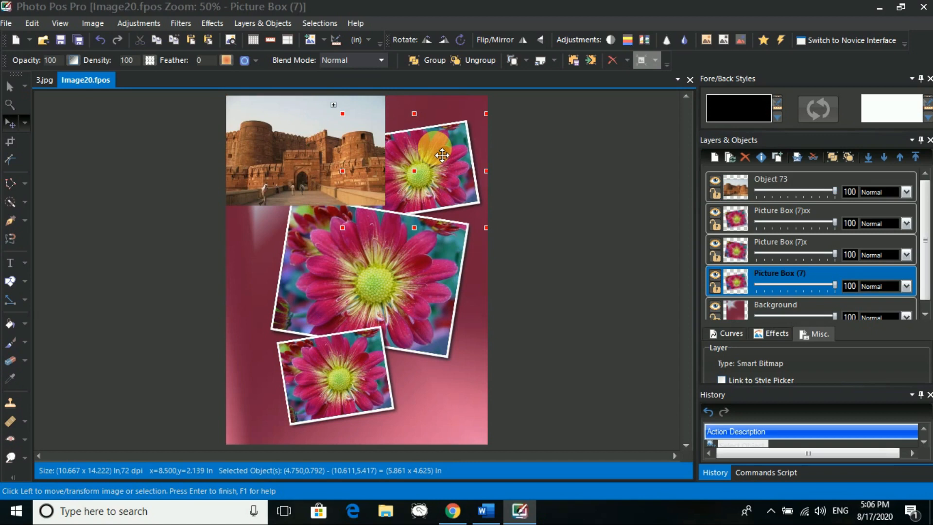
{"action": "key", "text": "Delete"}
{"action": "left_click", "coordinate": [362, 112]}
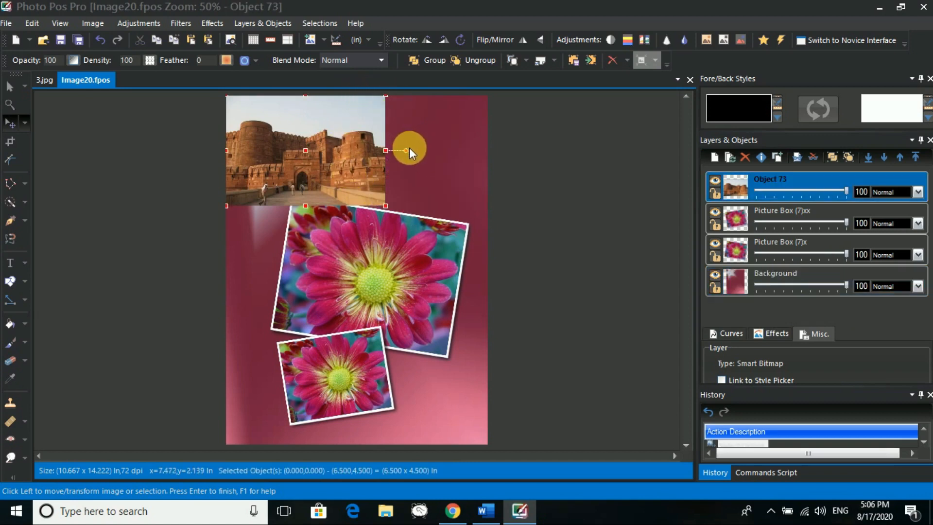
{"action": "left_click_drag", "start_coordinate": [418, 162], "coordinate": [420, 142]}
{"action": "left_click", "coordinate": [442, 172]}
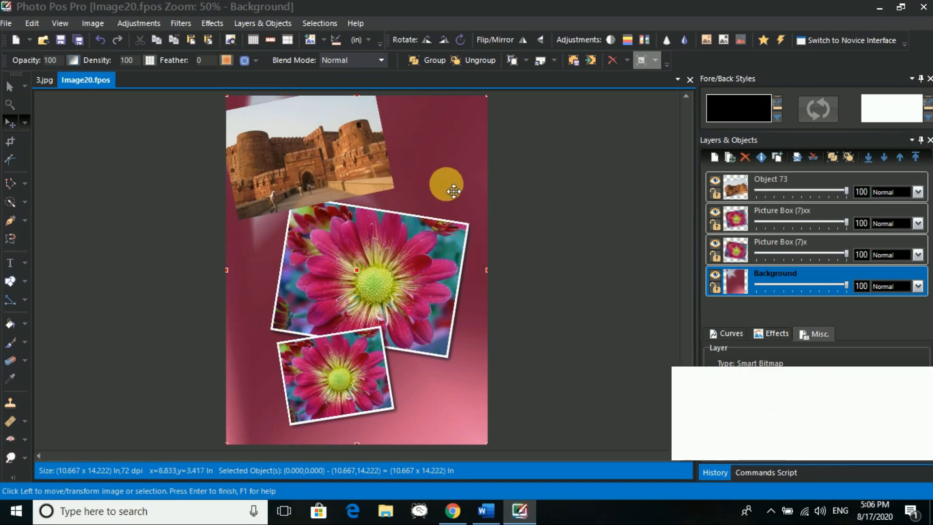
Step: Switch to the Free Selection tool and open the nurse image n1.png from the background folder
{"action": "left_click", "coordinate": [22, 185]}
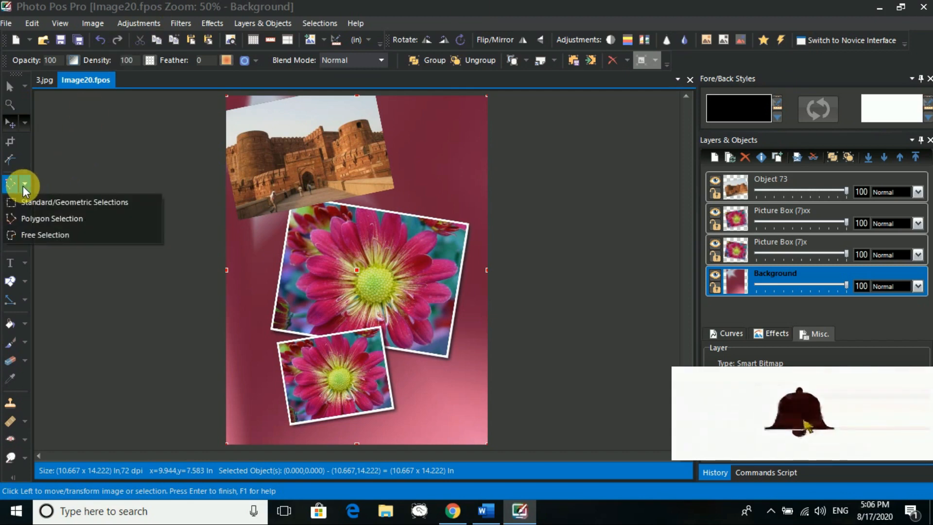
{"action": "left_click", "coordinate": [40, 233]}
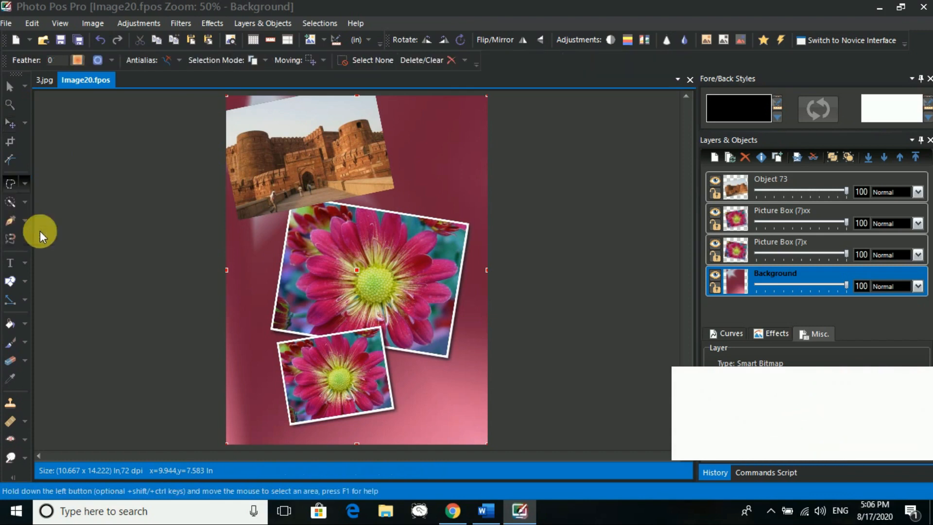
{"action": "left_click", "coordinate": [16, 24]}
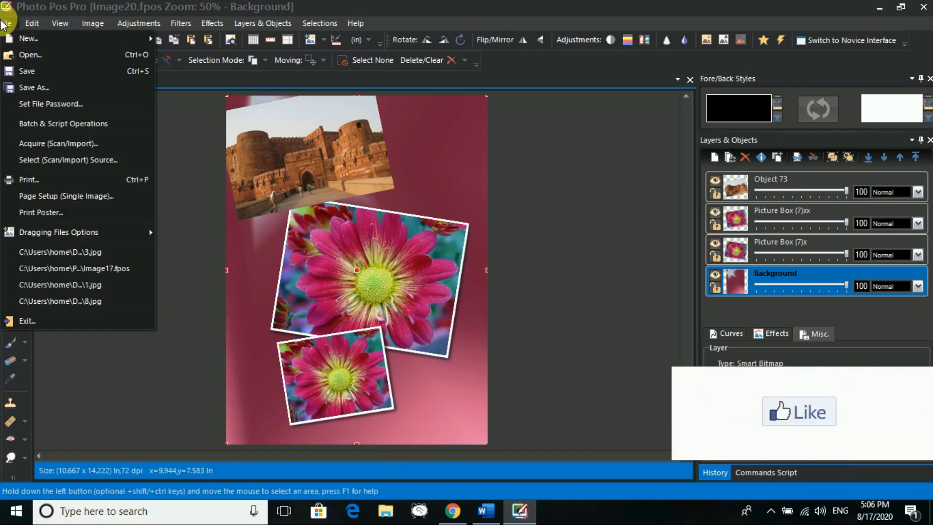
{"action": "left_click", "coordinate": [24, 54]}
{"action": "scroll", "coordinate": [486, 197], "scroll_direction": "down", "scroll_amount": 10}
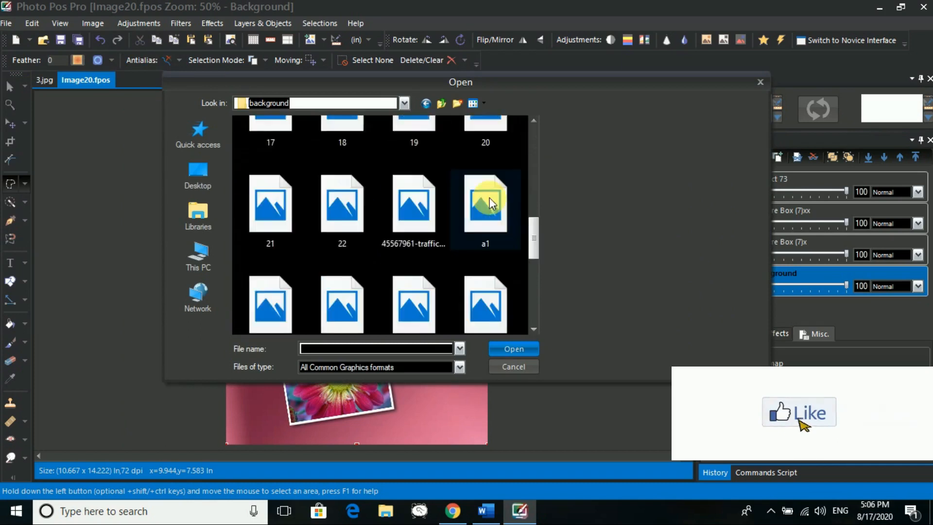
{"action": "left_click", "coordinate": [302, 228]}
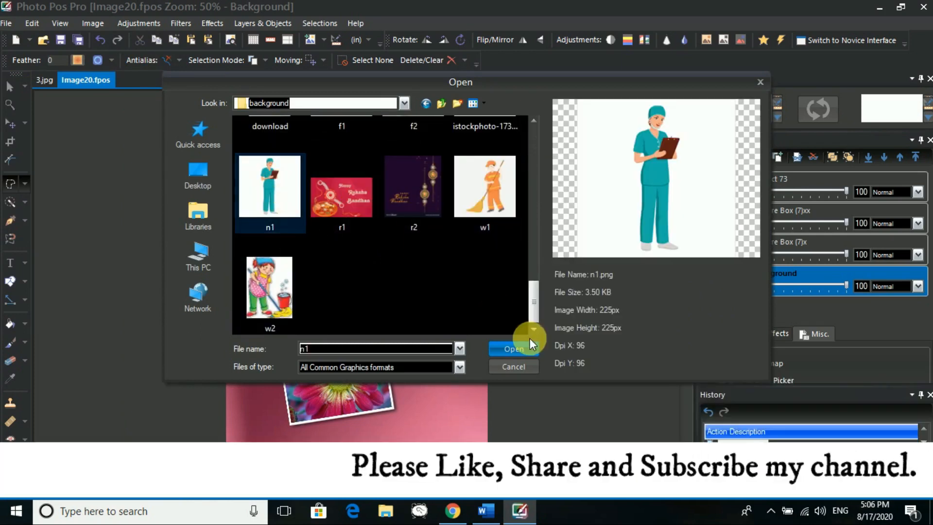
{"action": "left_click", "coordinate": [525, 348]}
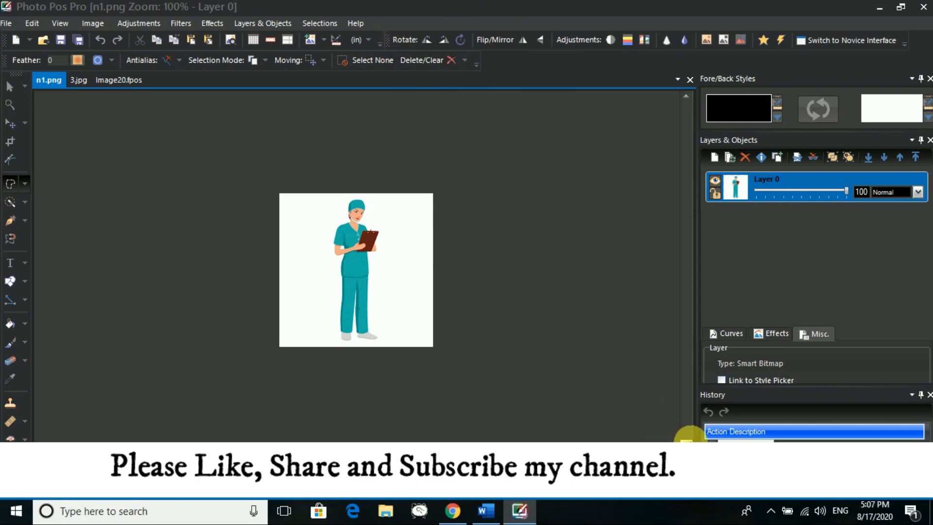
Step: Trace a free selection around the whole nurse figure in n1.png and copy it
{"action": "left_click", "coordinate": [869, 193]}
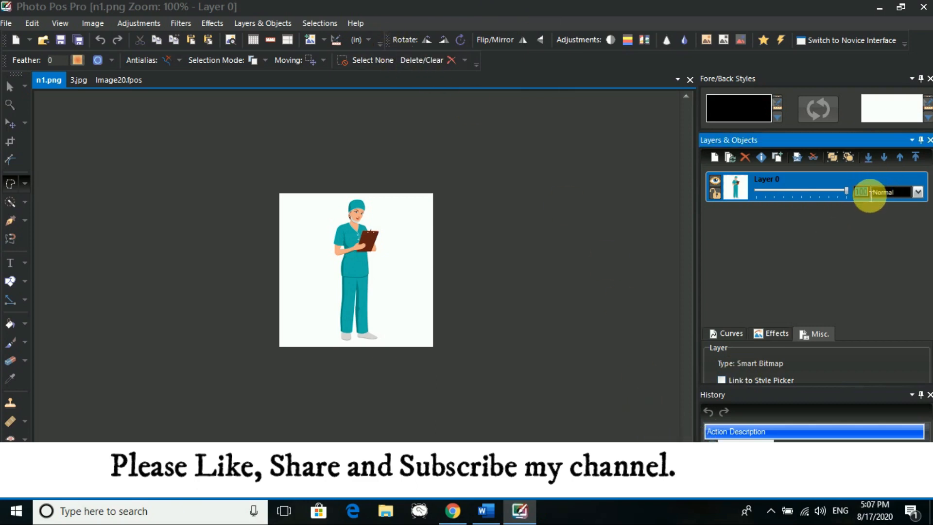
{"action": "mouse_move", "coordinate": [842, 193]}
{"action": "left_mouse_down"}
{"action": "mouse_move", "coordinate": [824, 195]}
{"action": "mouse_move", "coordinate": [853, 197]}
{"action": "left_mouse_up"}
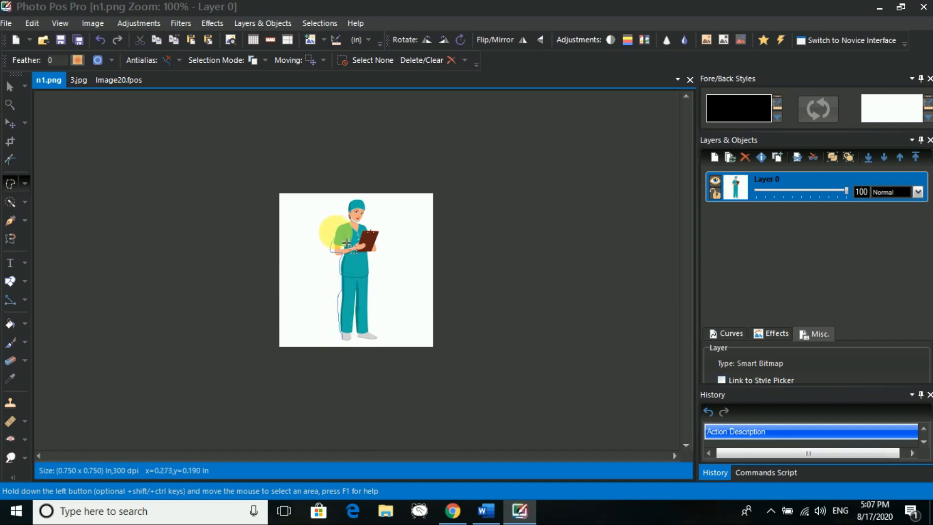
{"action": "left_click_drag", "start_coordinate": [362, 228], "coordinate": [358, 213]}
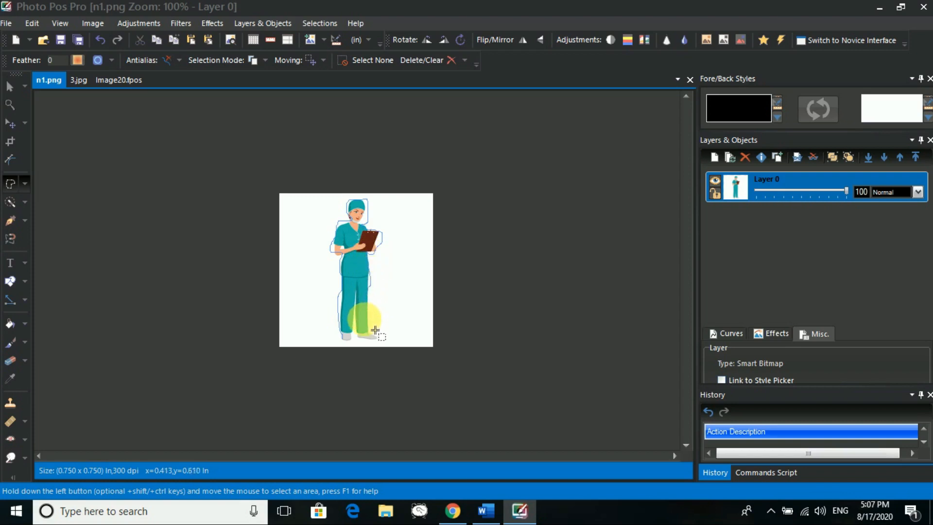
{"action": "mouse_move", "coordinate": [392, 351]}
{"action": "left_mouse_down"}
{"action": "mouse_move", "coordinate": [376, 353]}
{"action": "mouse_move", "coordinate": [360, 335]}
{"action": "left_mouse_up"}
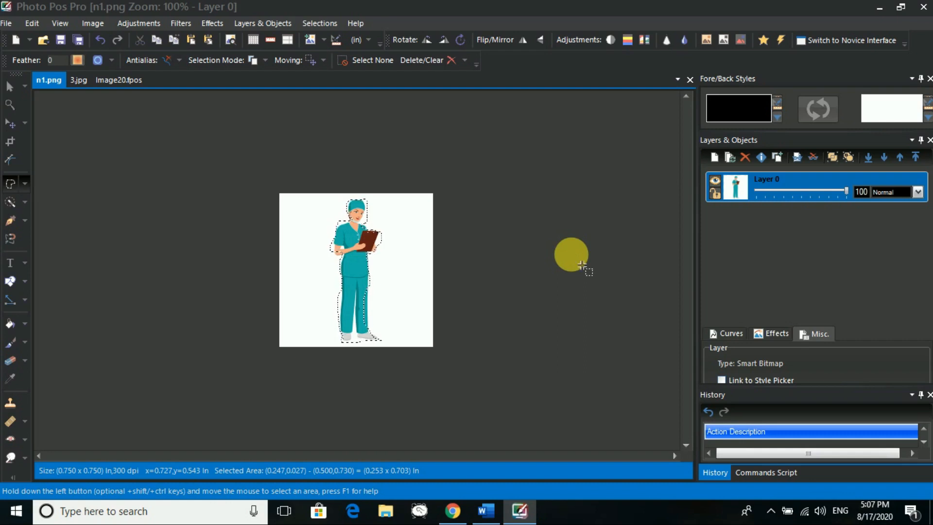
Step: Paste the nurse cutout into the Image20.fpos collage as a new object
{"action": "left_click", "coordinate": [121, 79]}
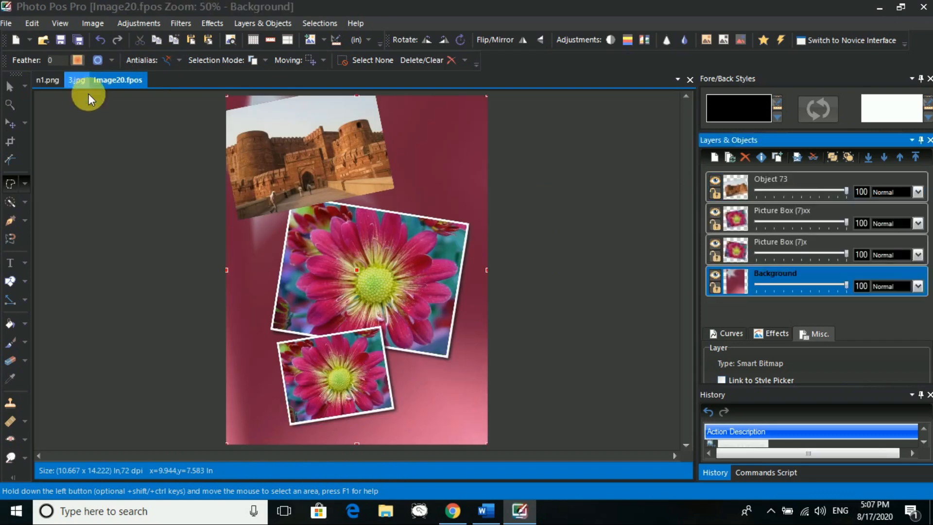
{"action": "left_click", "coordinate": [435, 226]}
{"action": "right_click", "coordinate": [420, 268]}
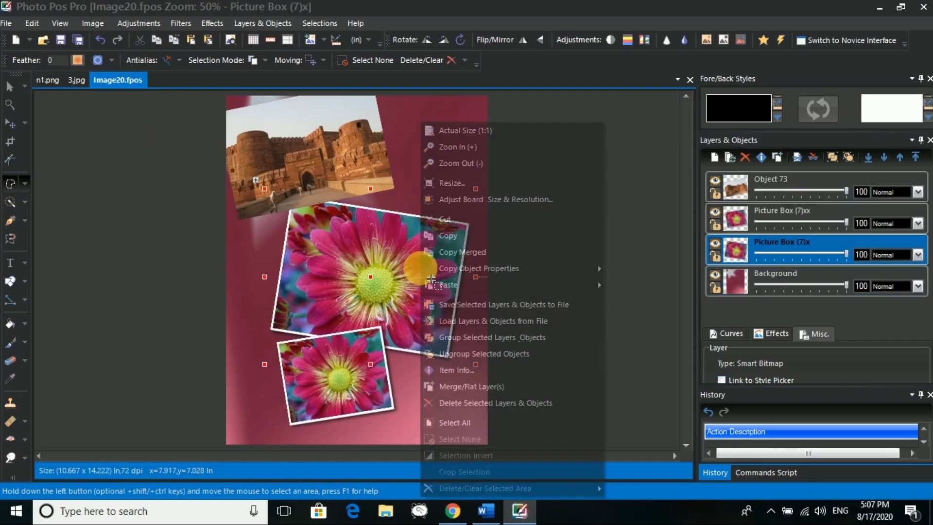
{"action": "mouse_move", "coordinate": [523, 287]}
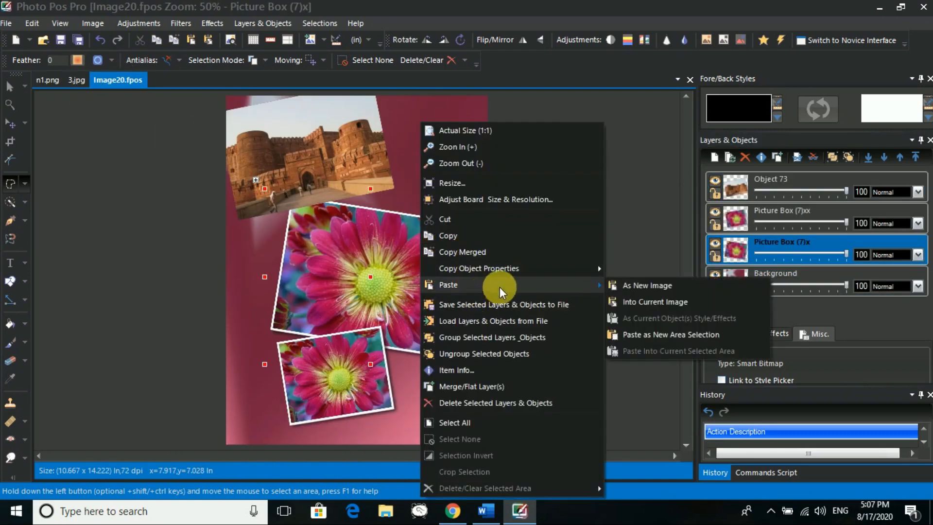
{"action": "left_click", "coordinate": [644, 301]}
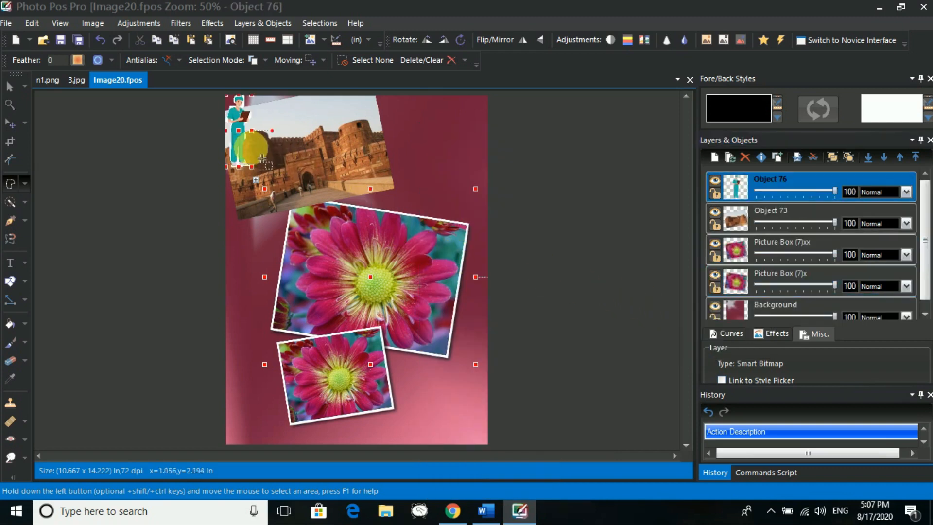
Step: Try to move the pasted nurse toward the large flower picture, and delete the nurse object
{"action": "mouse_move", "coordinate": [235, 125]}
{"action": "left_mouse_down"}
{"action": "mouse_move", "coordinate": [326, 202]}
{"action": "mouse_move", "coordinate": [403, 219]}
{"action": "left_mouse_up"}
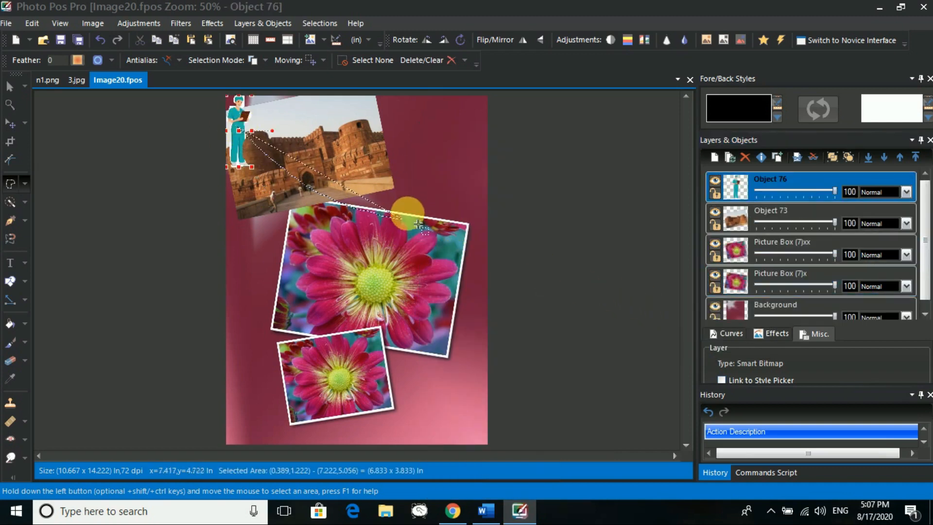
{"action": "key", "text": "Delete"}
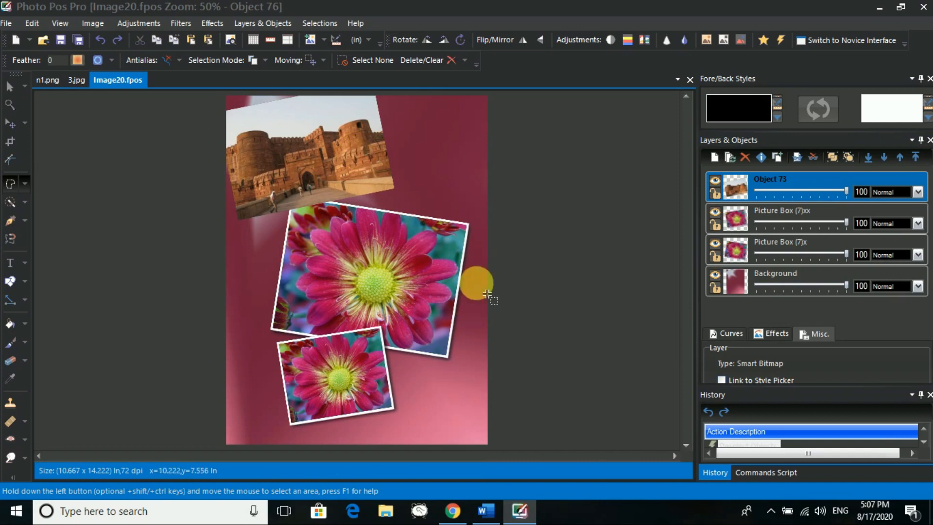
Step: Paste the nurse cutout into the current Image20.fpos collage and move it to the empty area right of the fort picture
{"action": "key", "text": "ctrl+v"}
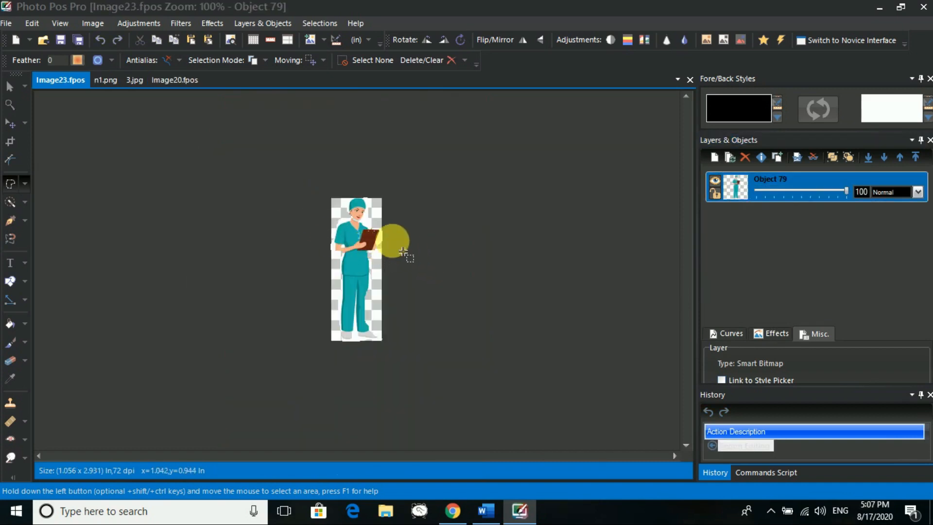
{"action": "left_click", "coordinate": [188, 80]}
{"action": "right_click", "coordinate": [441, 294]}
{"action": "mouse_move", "coordinate": [473, 279]}
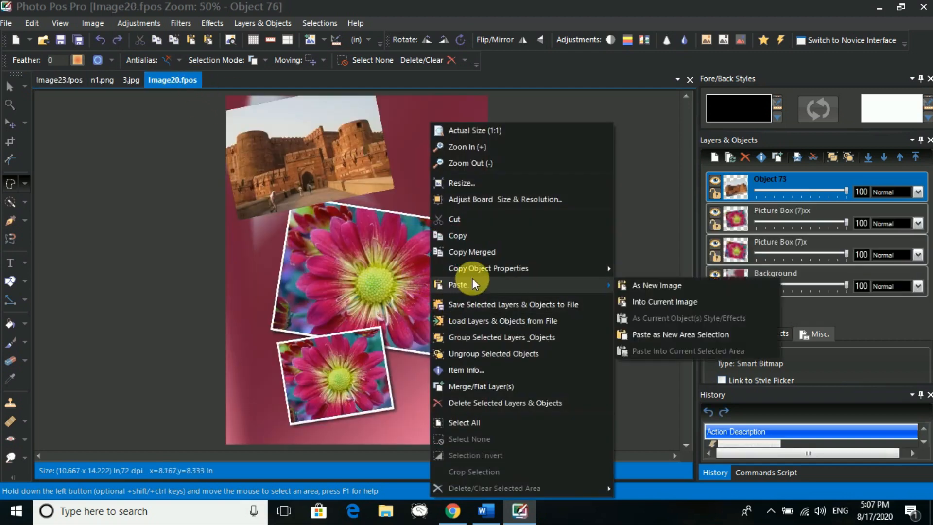
{"action": "left_click", "coordinate": [664, 302]}
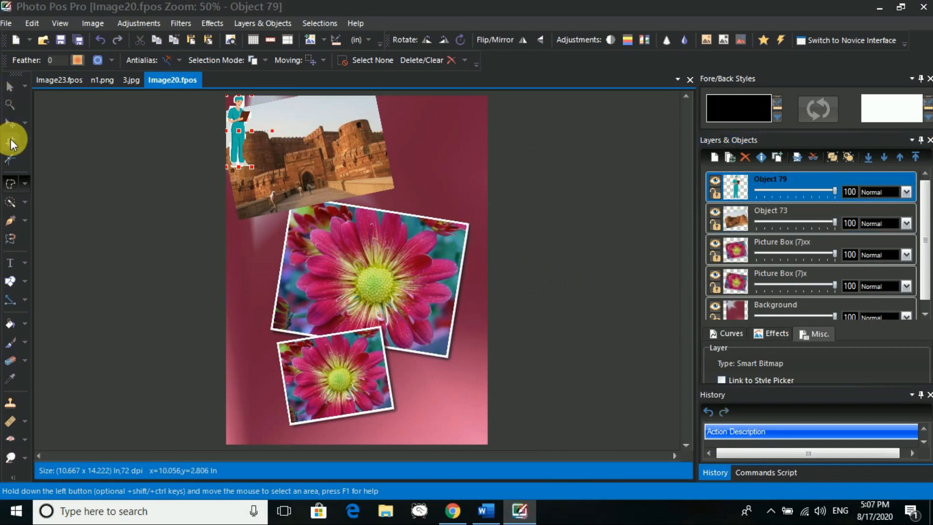
{"action": "left_click", "coordinate": [10, 124]}
{"action": "left_click_drag", "start_coordinate": [243, 132], "coordinate": [475, 176]}
Step: Delete the large flower picture box from the collage
{"action": "left_click", "coordinate": [387, 272]}
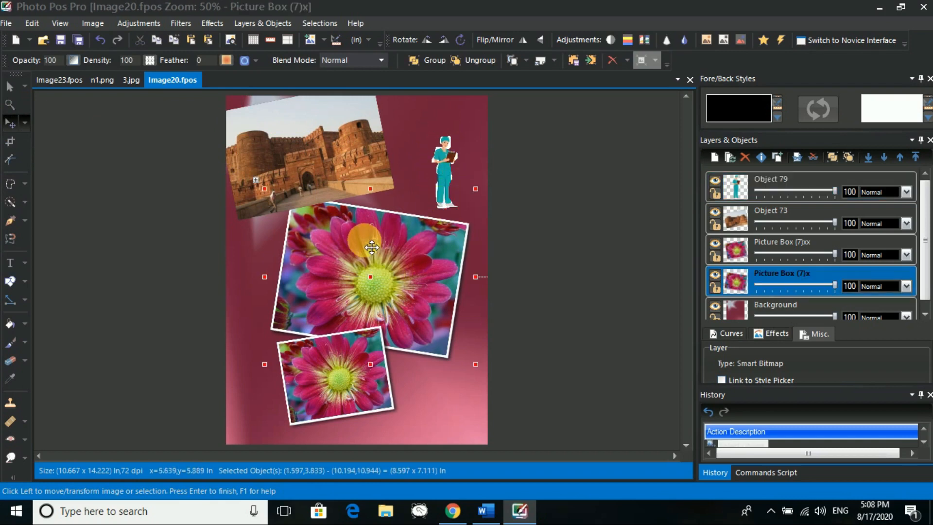
{"action": "key", "text": "Delete"}
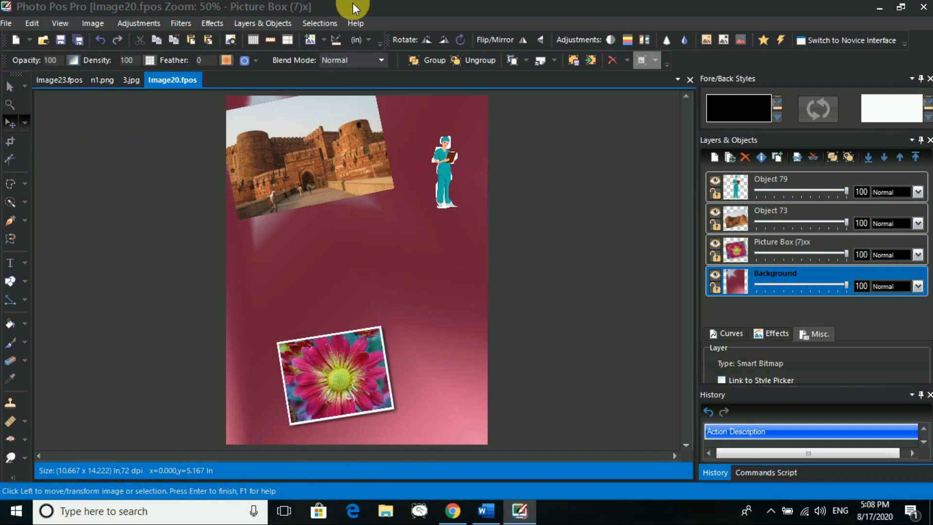
Step: Close Photo Pos Pro and discard the changes to all open images
{"action": "left_click", "coordinate": [925, 9]}
{"action": "left_click", "coordinate": [484, 295]}
{"action": "left_click", "coordinate": [470, 303]}
{"action": "left_click", "coordinate": [478, 299]}
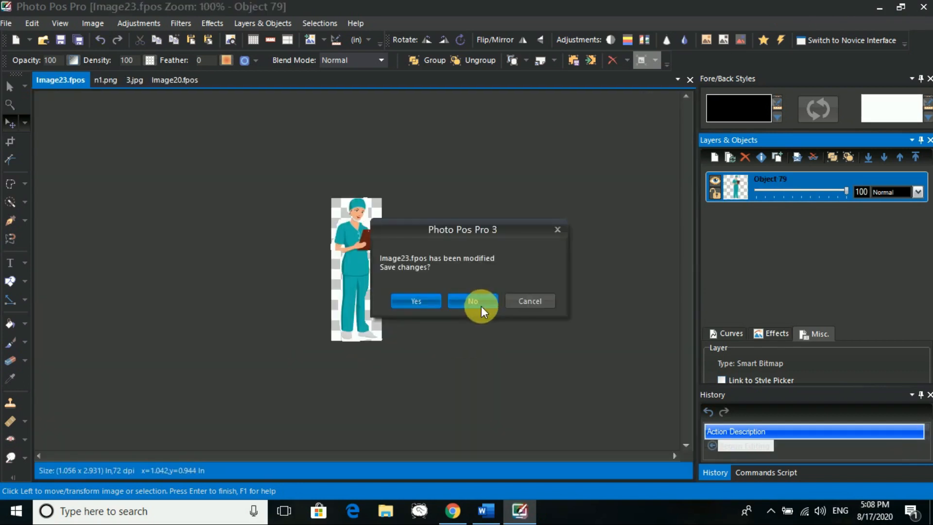
{"action": "left_click", "coordinate": [484, 303]}
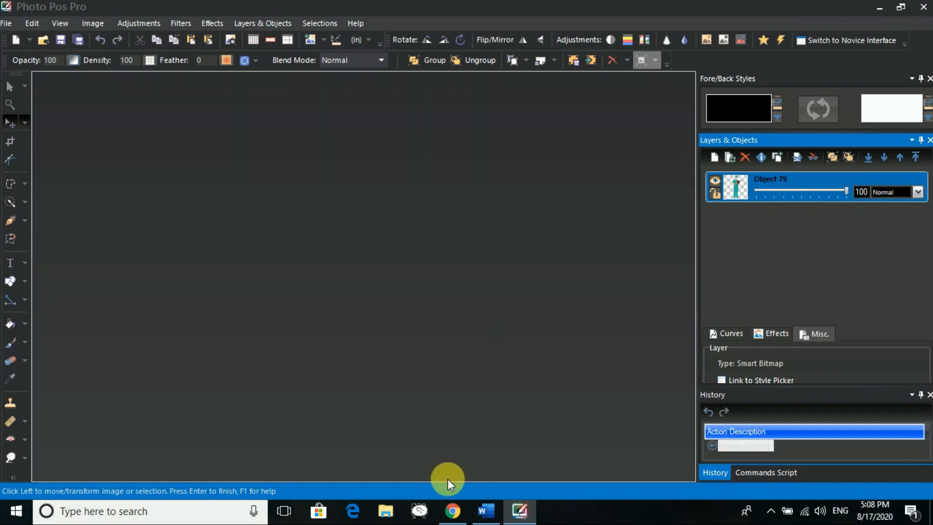
Step: Switch to the Word list of Photoshop alternatives and highlight the third entry, Pixlr
{"action": "left_click", "coordinate": [453, 510]}
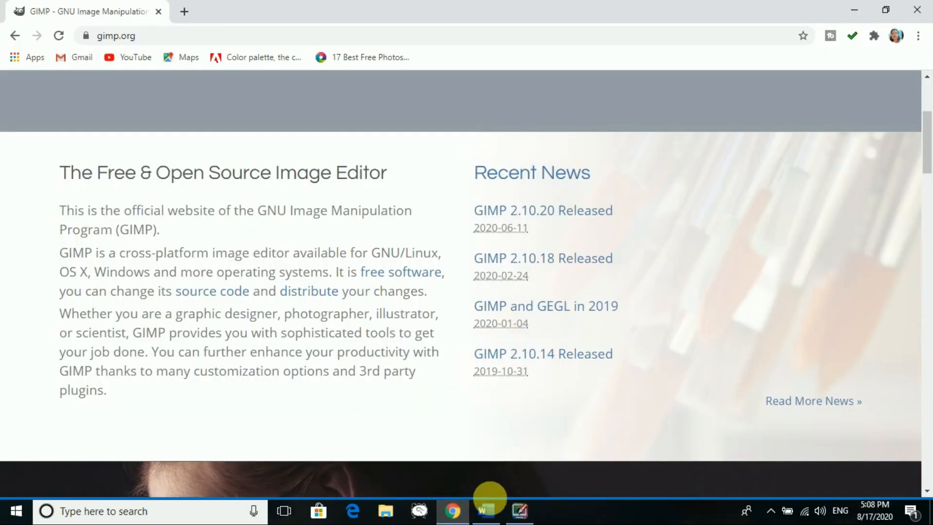
{"action": "left_click", "coordinate": [489, 500]}
{"action": "left_click_drag", "start_coordinate": [313, 332], "coordinate": [381, 327]}
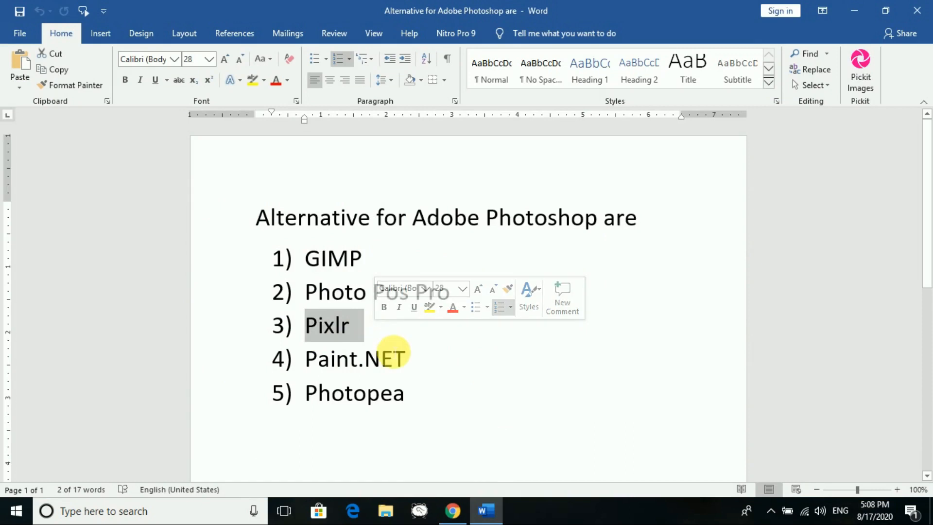
Step: Open the Pixlr website in a new Chrome tab and launch the advanced Pixlr E editor
{"action": "left_click", "coordinate": [454, 511]}
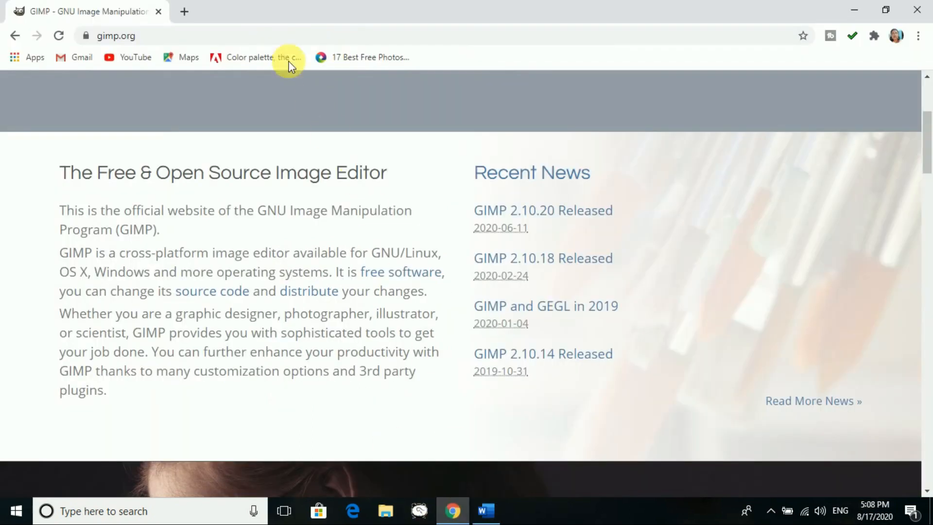
{"action": "left_click", "coordinate": [181, 14]}
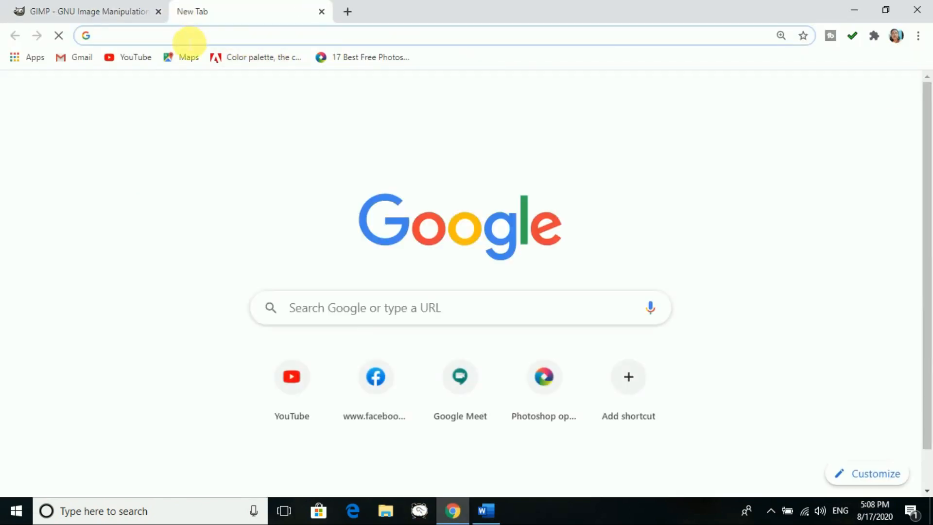
{"action": "type", "text": "3) Pixlr"}
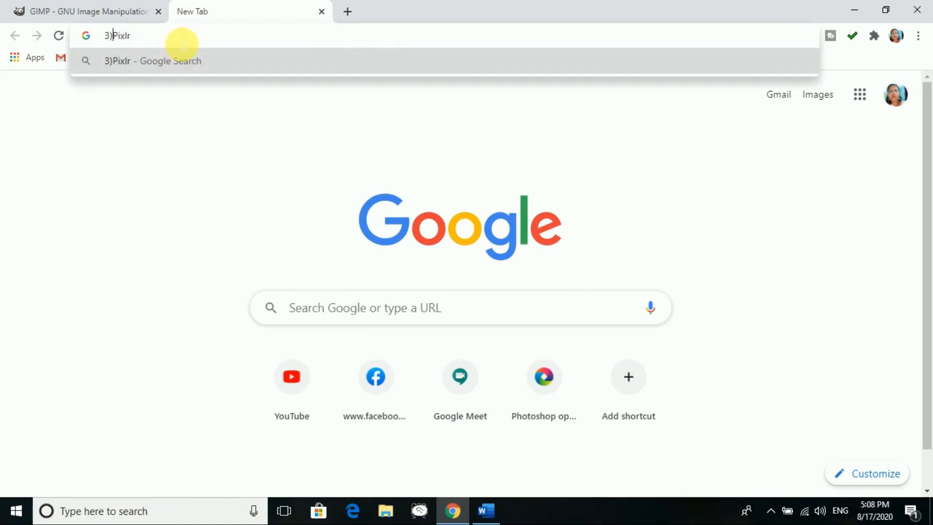
{"action": "key", "text": "BackSpace"}
{"action": "key", "text": "BackSpace"}
{"action": "key", "text": "Return"}
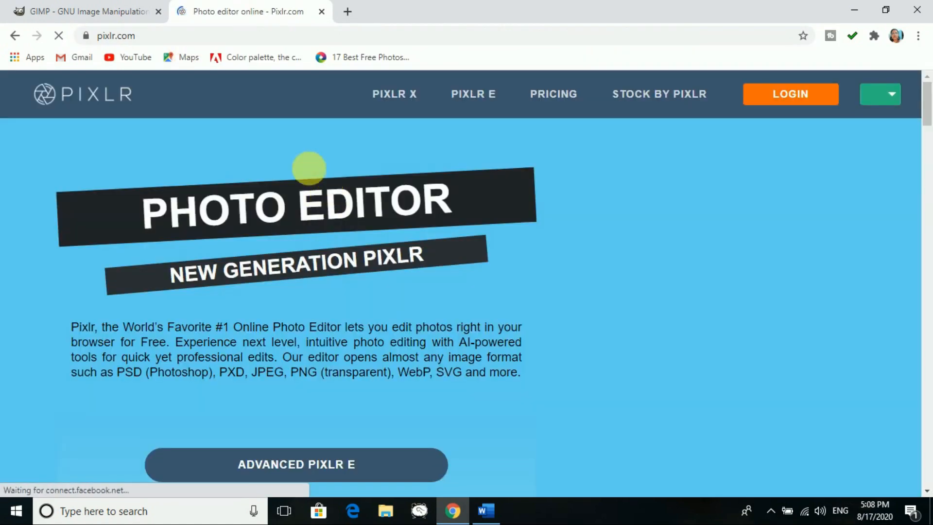
{"action": "scroll", "coordinate": [370, 320], "scroll_direction": "down", "scroll_amount": 3}
{"action": "scroll", "coordinate": [393, 328], "scroll_direction": "down", "scroll_amount": 3}
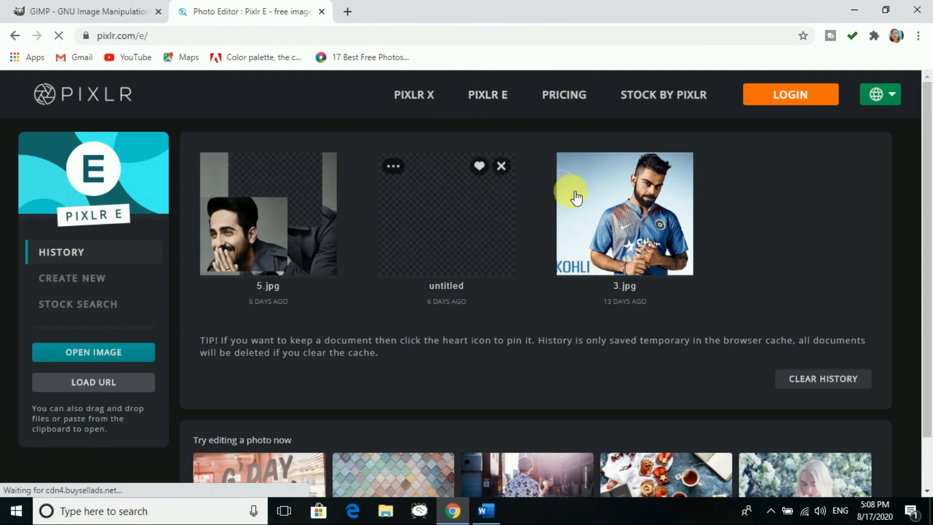
Step: Look at the file selection for opening an image and the preset canvas sizes for creating a new one
{"action": "left_click", "coordinate": [90, 352]}
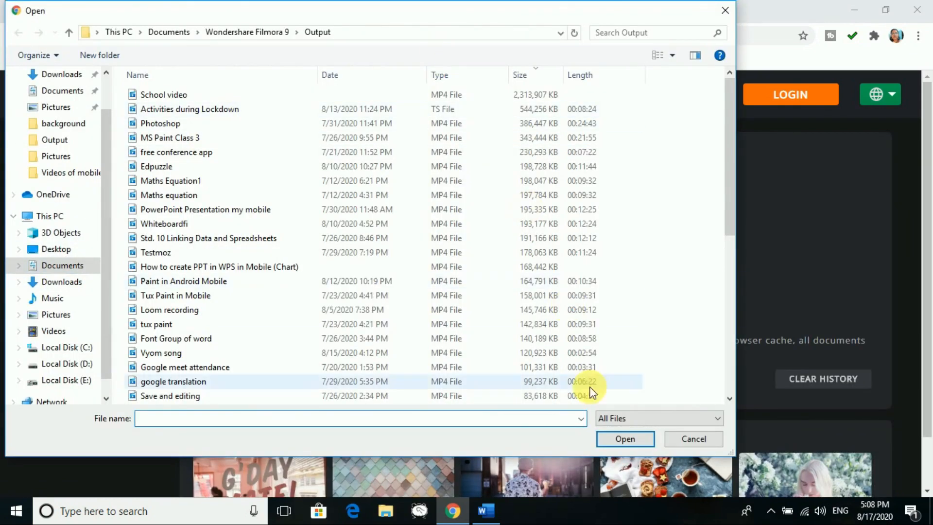
{"action": "left_click", "coordinate": [687, 439]}
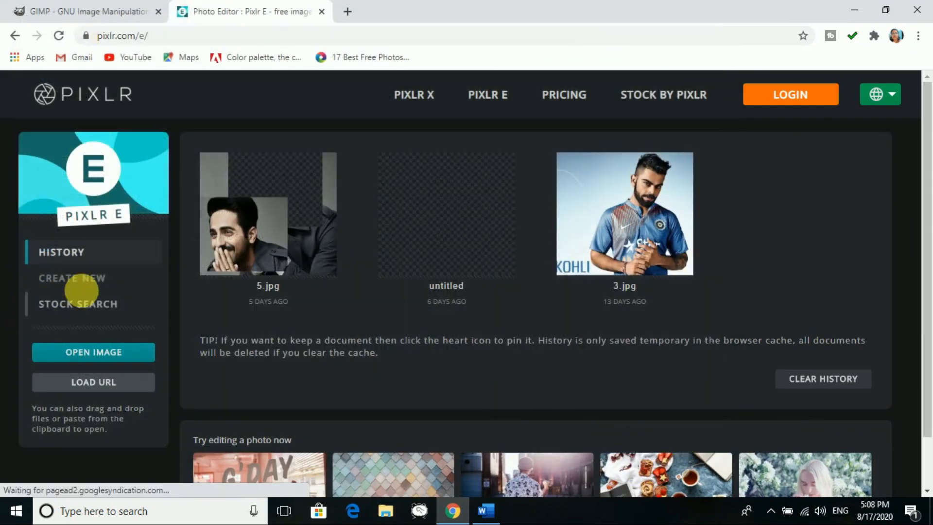
{"action": "left_click", "coordinate": [121, 280]}
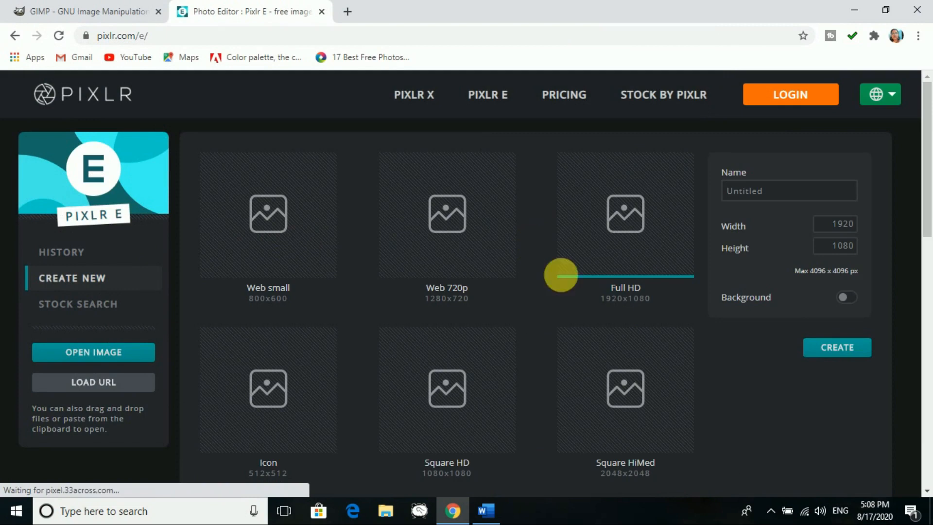
{"action": "scroll", "coordinate": [574, 313], "scroll_direction": "down", "scroll_amount": 4}
{"action": "scroll", "coordinate": [604, 315], "scroll_direction": "down", "scroll_amount": 10}
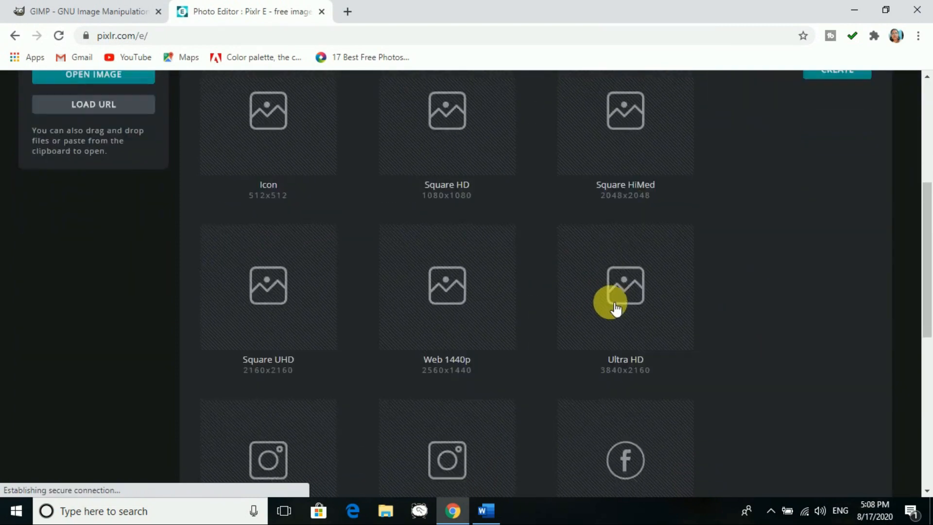
{"action": "scroll", "coordinate": [323, 271], "scroll_direction": "up", "scroll_amount": 10}
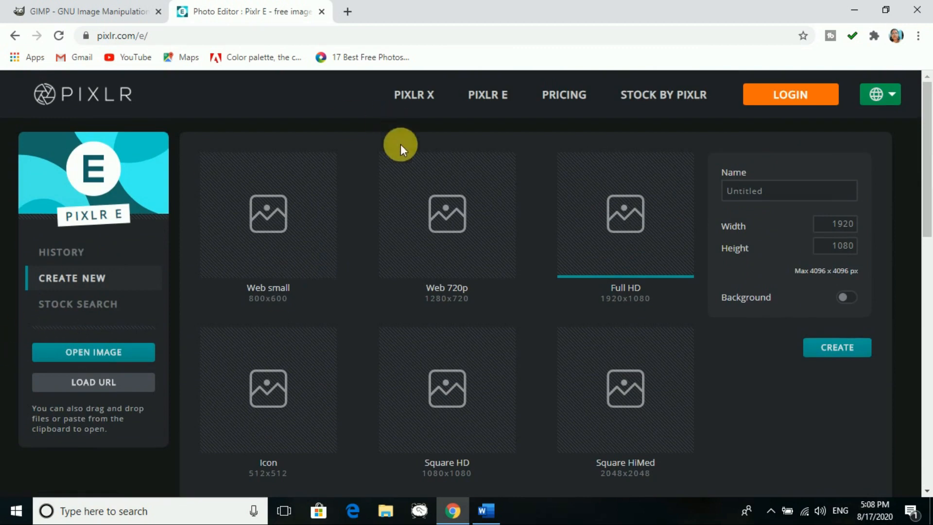
Step: Open the image boy1 from the Pictures folder in Pixlr E
{"action": "left_click", "coordinate": [107, 356]}
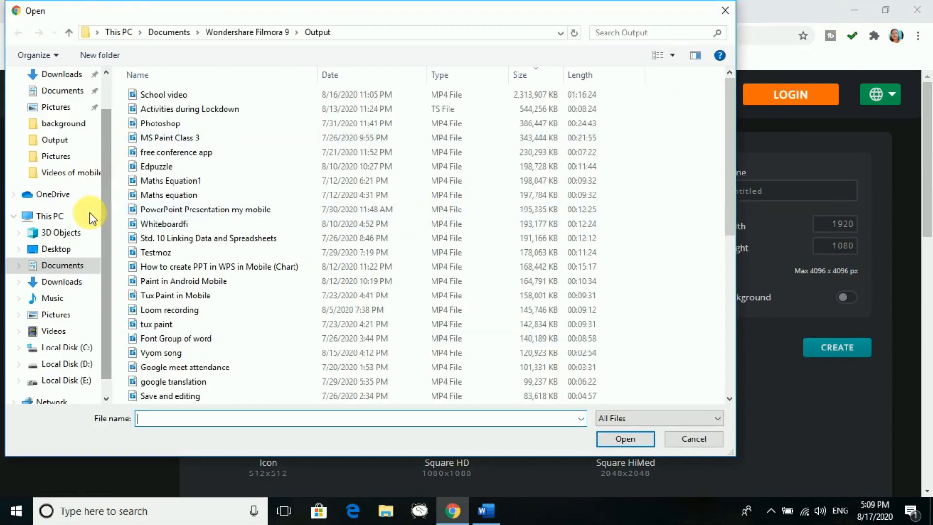
{"action": "left_click", "coordinate": [54, 156]}
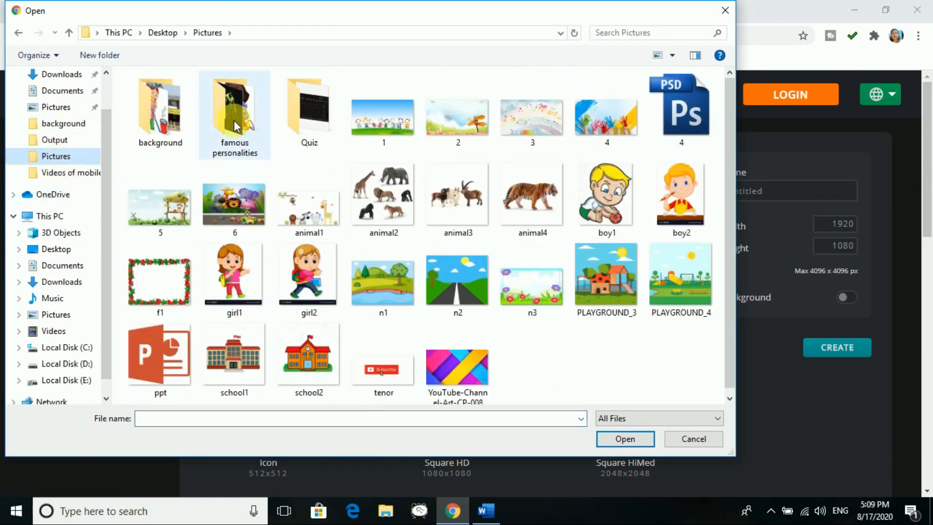
{"action": "left_click", "coordinate": [523, 184]}
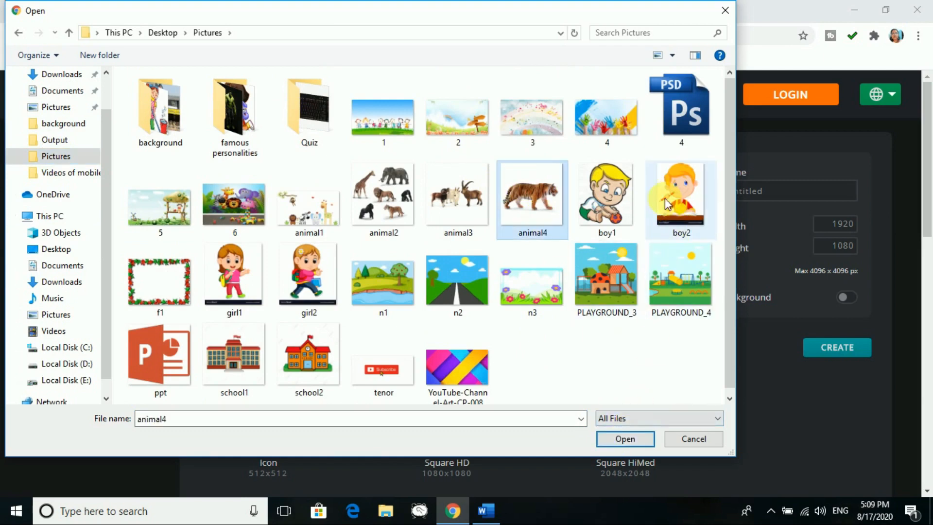
{"action": "left_click", "coordinate": [615, 195]}
{"action": "left_click", "coordinate": [631, 443]}
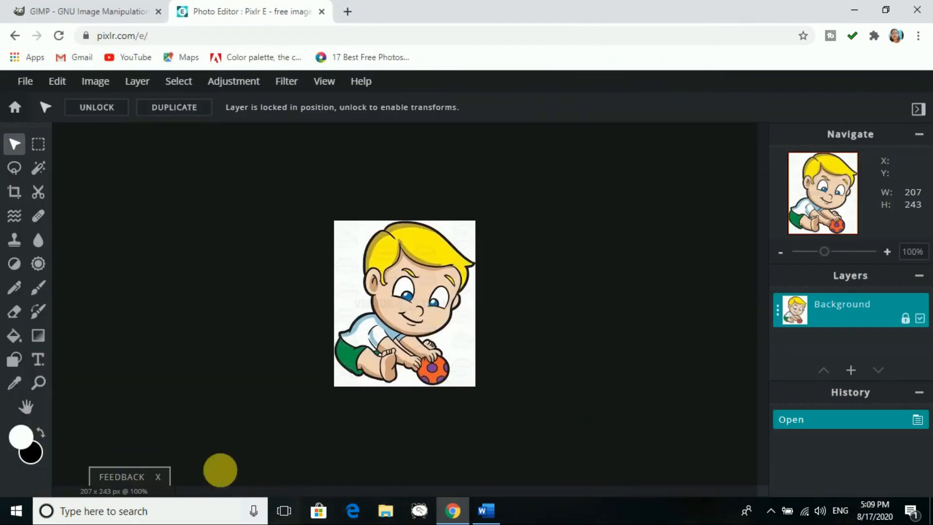
Step: Marquee-select a rectangle of about 174 x 179 px around the boy's head and copy it
{"action": "left_click", "coordinate": [38, 154]}
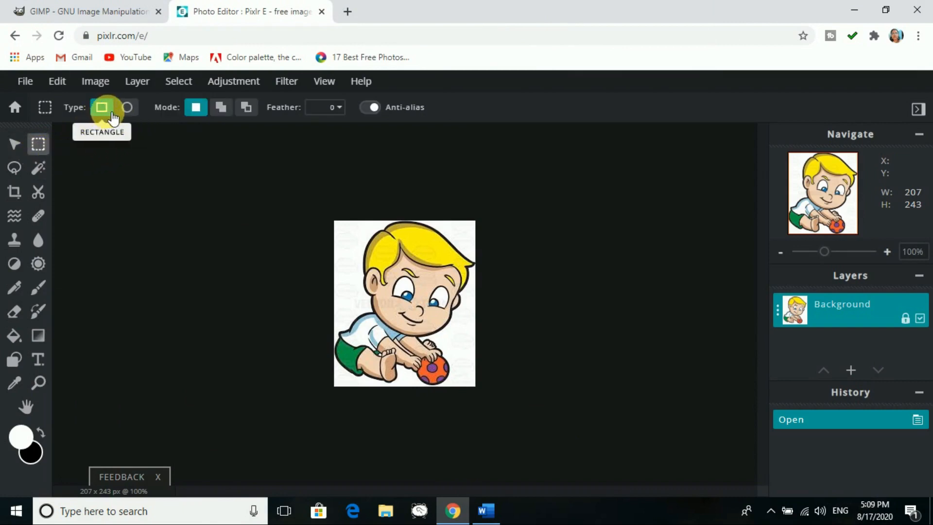
{"action": "left_click_drag", "start_coordinate": [350, 224], "coordinate": [469, 345]}
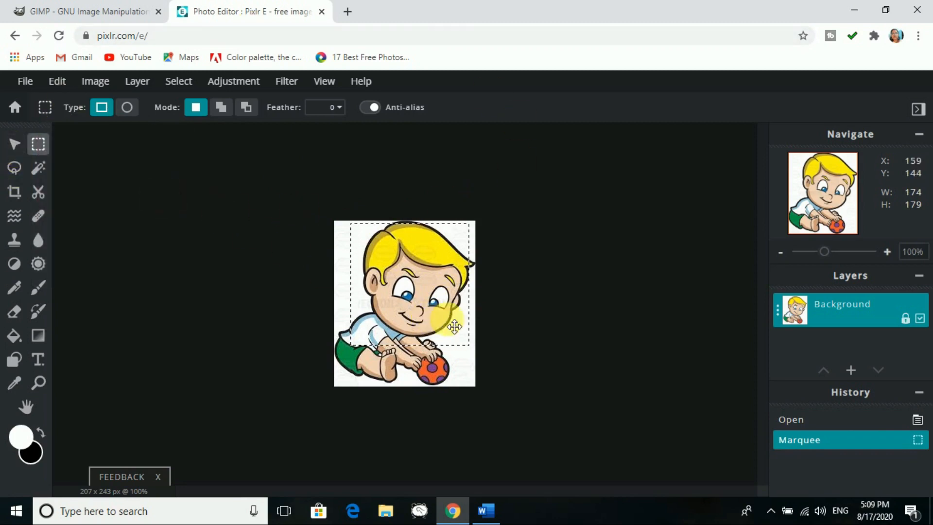
{"action": "key", "text": "ctrl+c"}
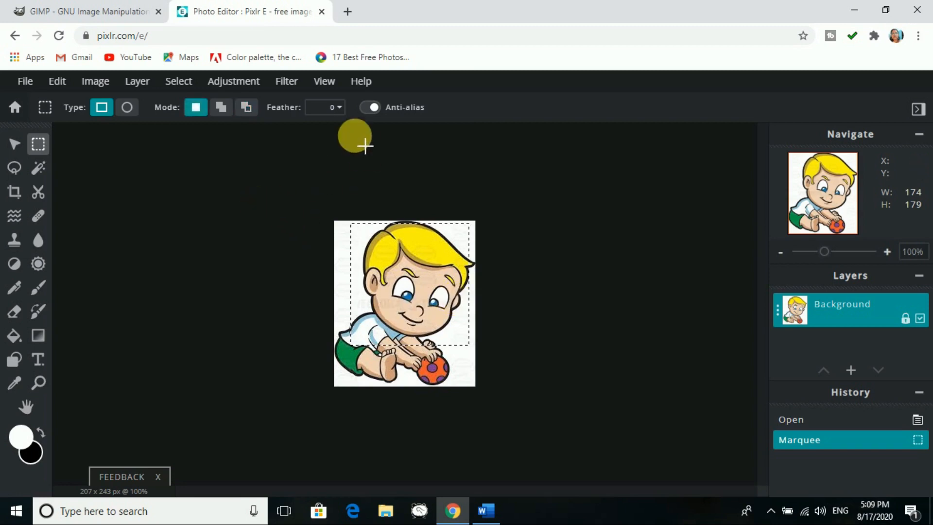
Step: Create a new Full HD image of 1920 x 1080 px without a background and paste the copied head into it
{"action": "left_click", "coordinate": [24, 82]}
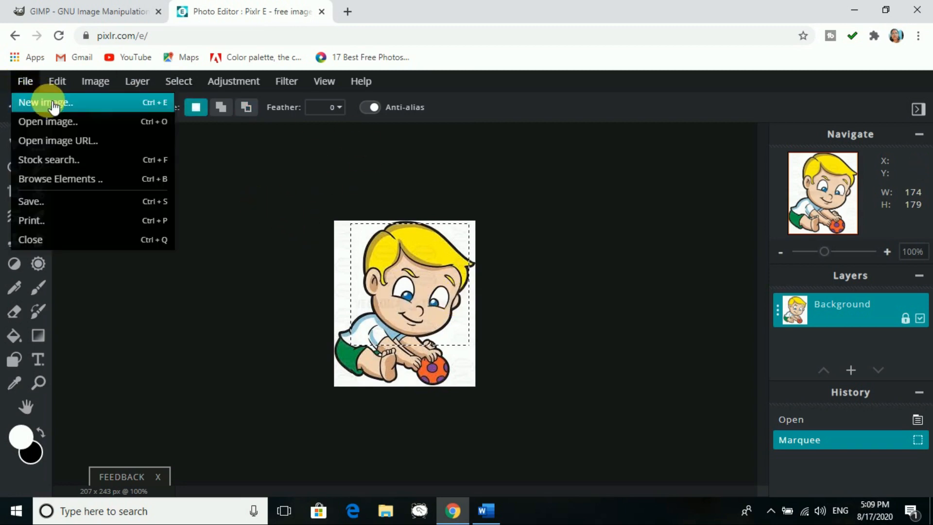
{"action": "left_click", "coordinate": [33, 102]}
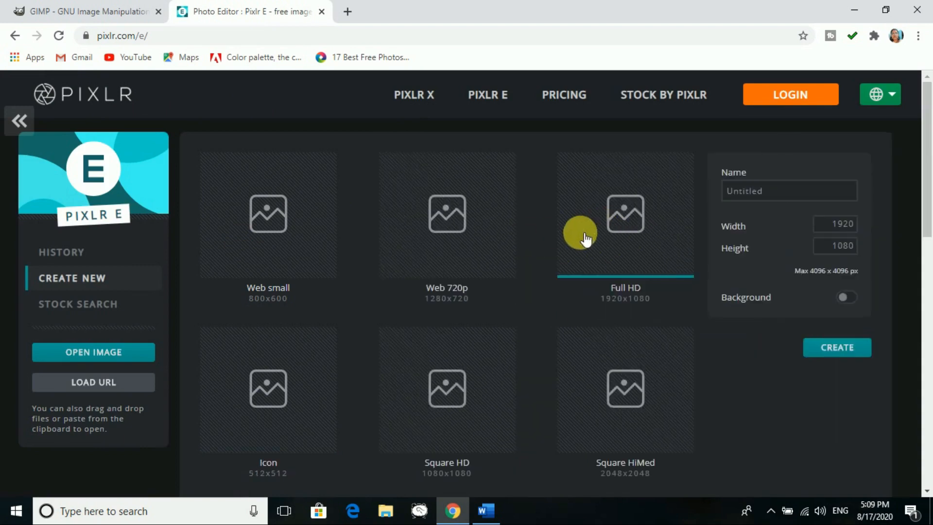
{"action": "left_click", "coordinate": [838, 349]}
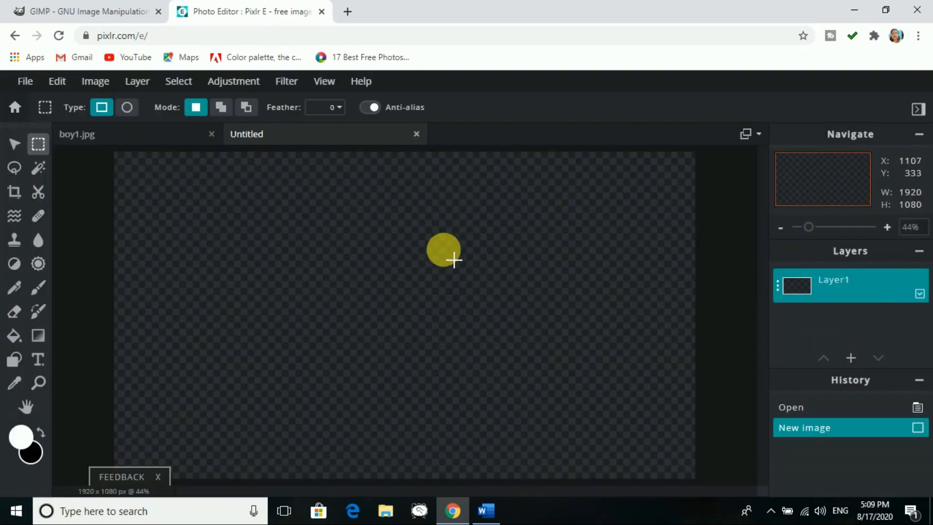
{"action": "key", "text": "ctrl+v"}
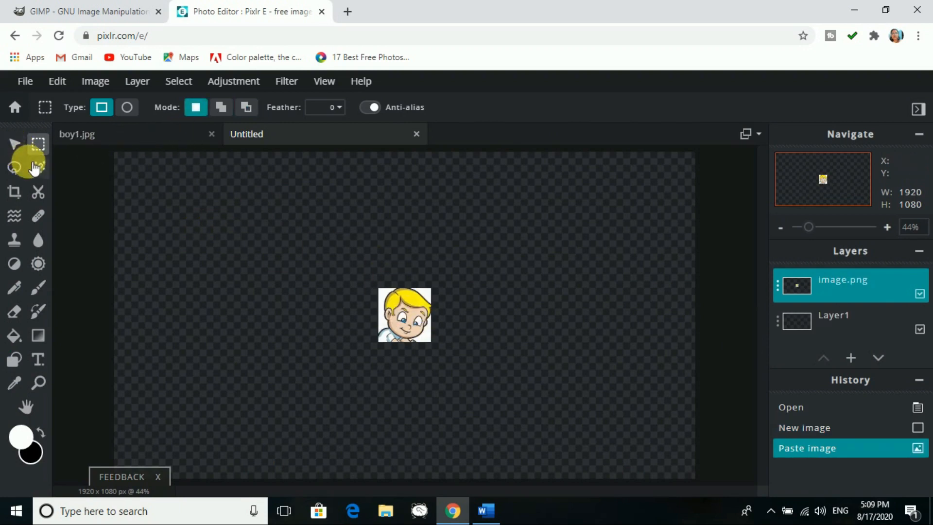
Step: Enlarge the pasted head to about 487 x 501 px and arrange it in the canvas's upper-left corner
{"action": "left_click", "coordinate": [14, 144]}
{"action": "left_click_drag", "start_coordinate": [422, 333], "coordinate": [283, 316]}
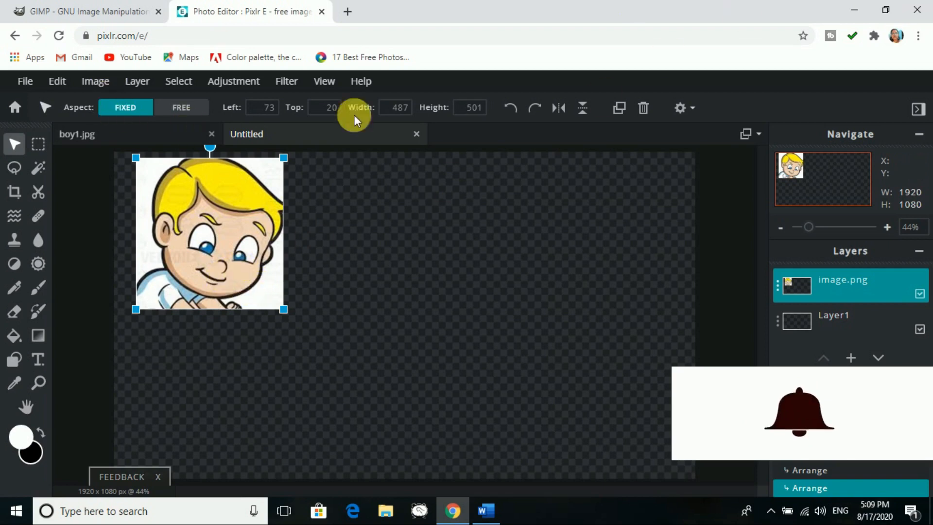
Step: Open the image girl1 from the Pictures folder
{"action": "left_click", "coordinate": [90, 134]}
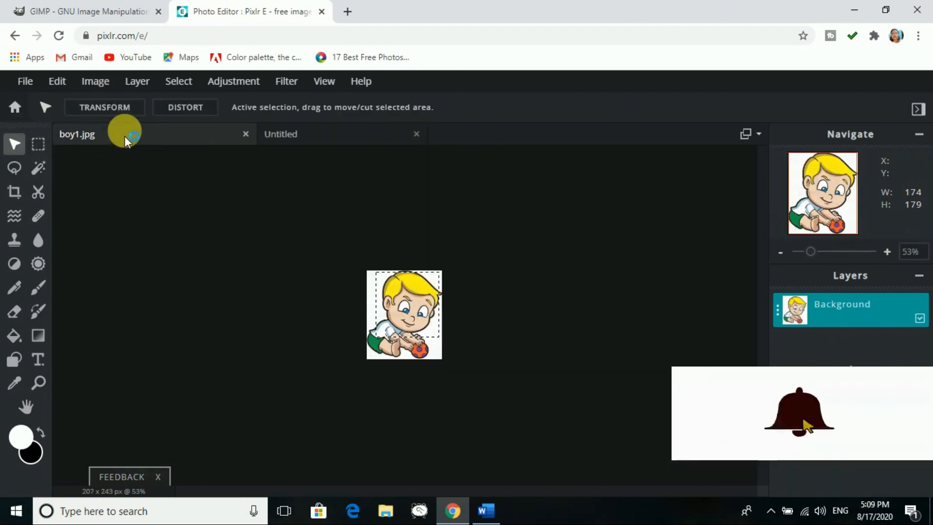
{"action": "left_click", "coordinate": [30, 83]}
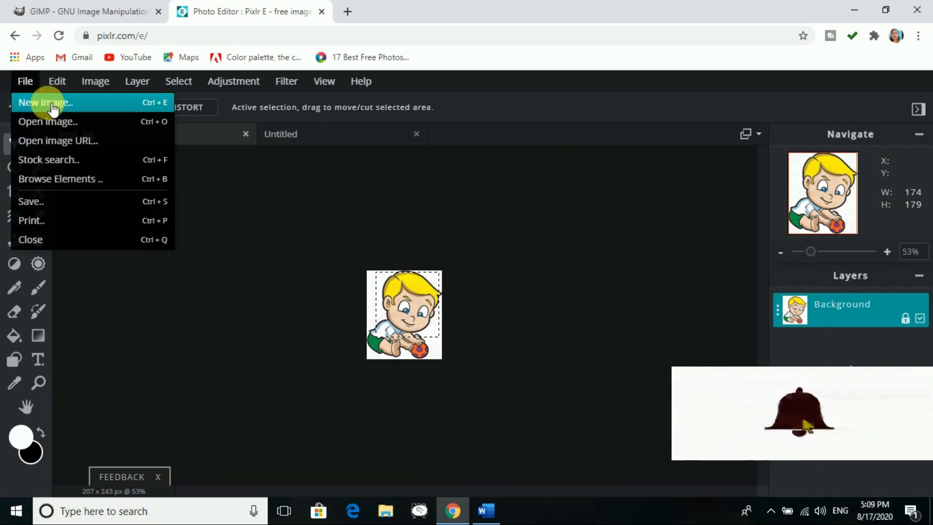
{"action": "left_click", "coordinate": [46, 120]}
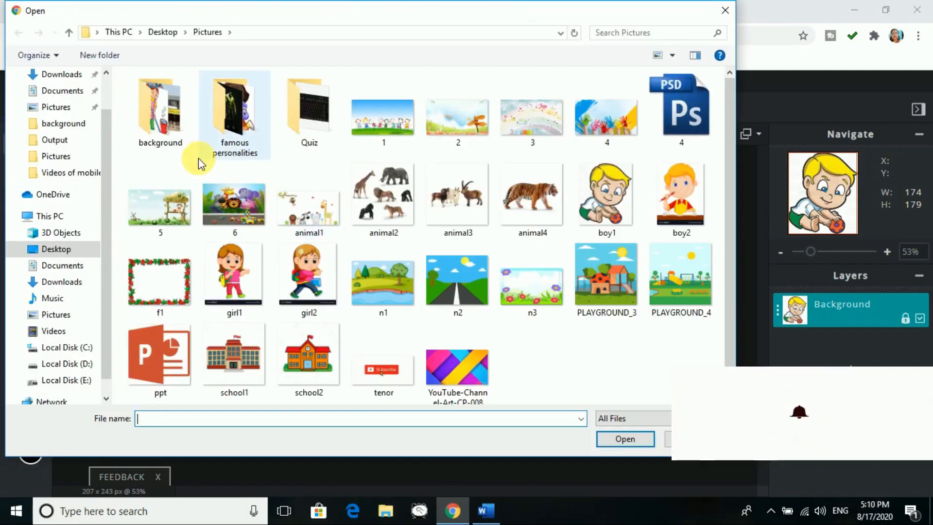
{"action": "left_click", "coordinate": [234, 277]}
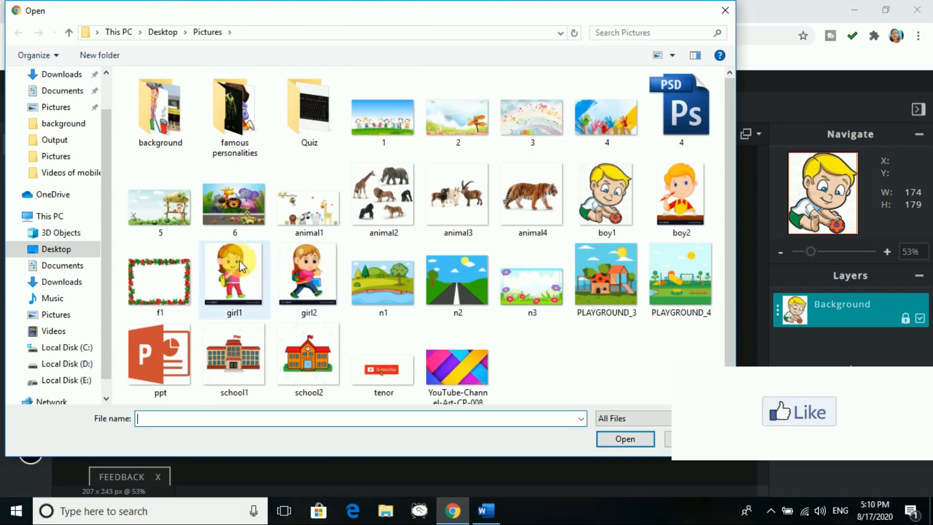
{"action": "left_click", "coordinate": [621, 443]}
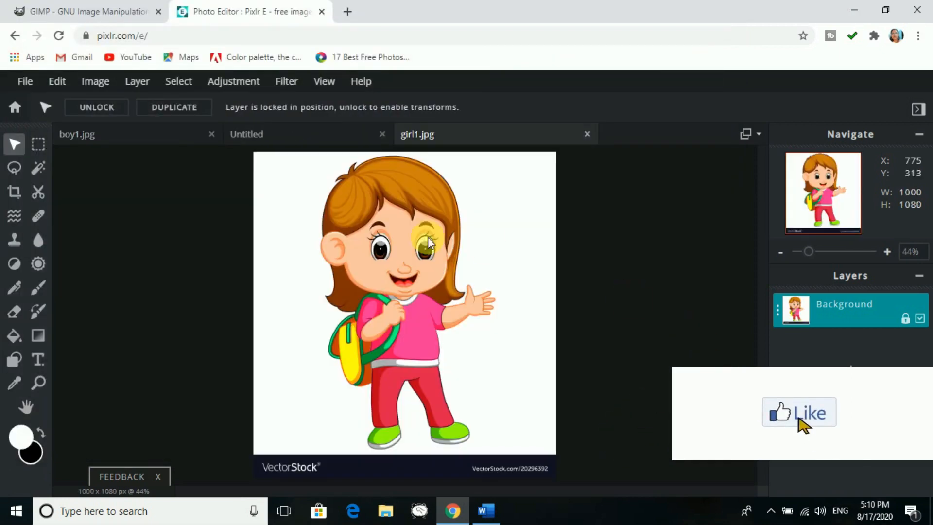
Step: Marquee-select an ellipse of about 562 x 542 px around the girl's head and copy it
{"action": "left_click", "coordinate": [38, 143]}
{"action": "left_click", "coordinate": [127, 107]}
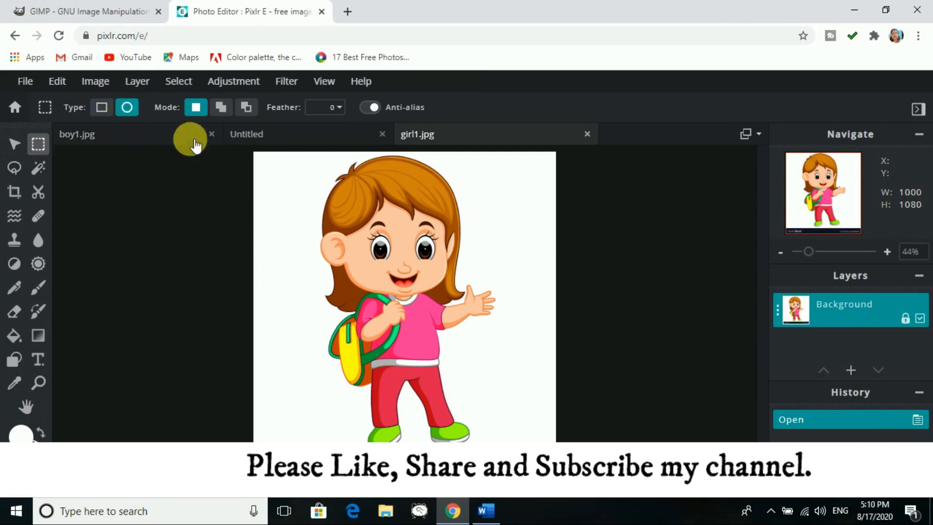
{"action": "left_click_drag", "start_coordinate": [320, 160], "coordinate": [490, 325]}
{"action": "mouse_move", "coordinate": [421, 247]}
{"action": "left_mouse_down"}
{"action": "mouse_move", "coordinate": [408, 231]}
{"action": "mouse_move", "coordinate": [411, 240]}
{"action": "left_mouse_up"}
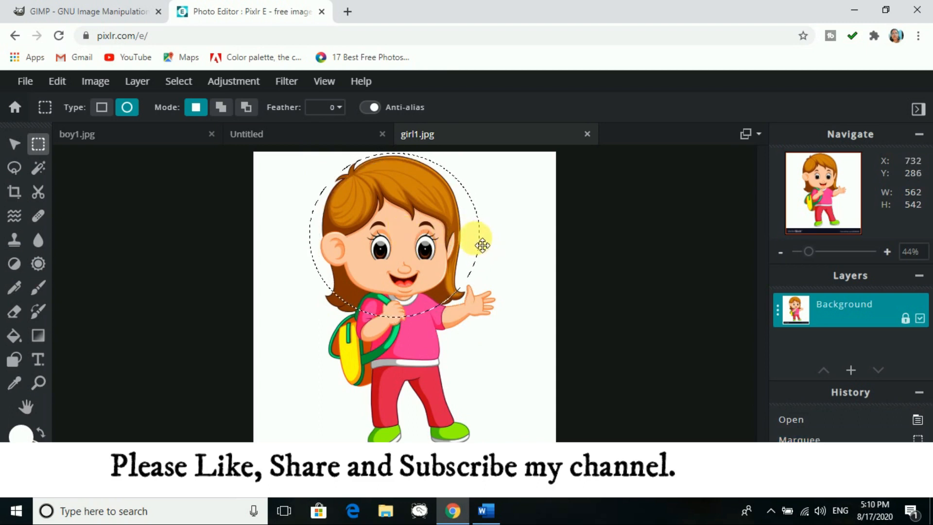
{"action": "key", "text": "ctrl+c"}
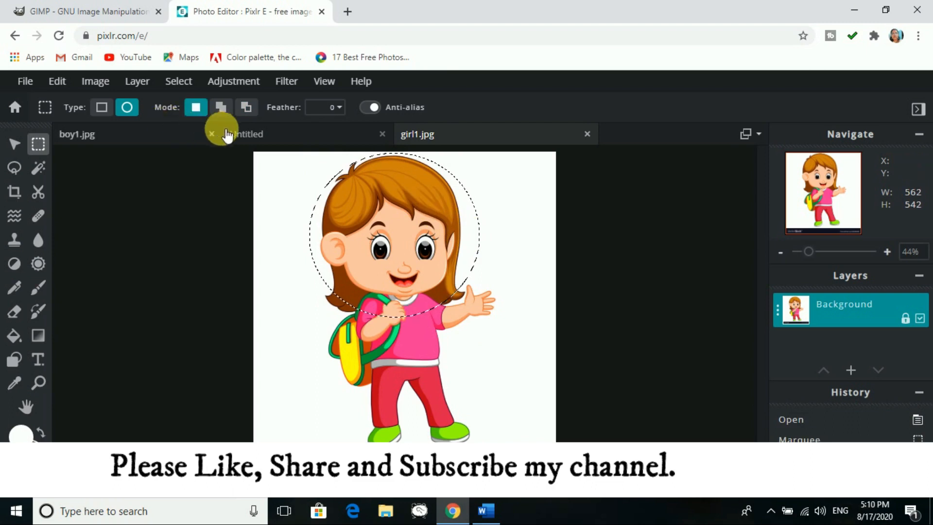
Step: Paste the girl's head into the Untitled image and move it to the canvas's upper-right corner
{"action": "left_click", "coordinate": [292, 133]}
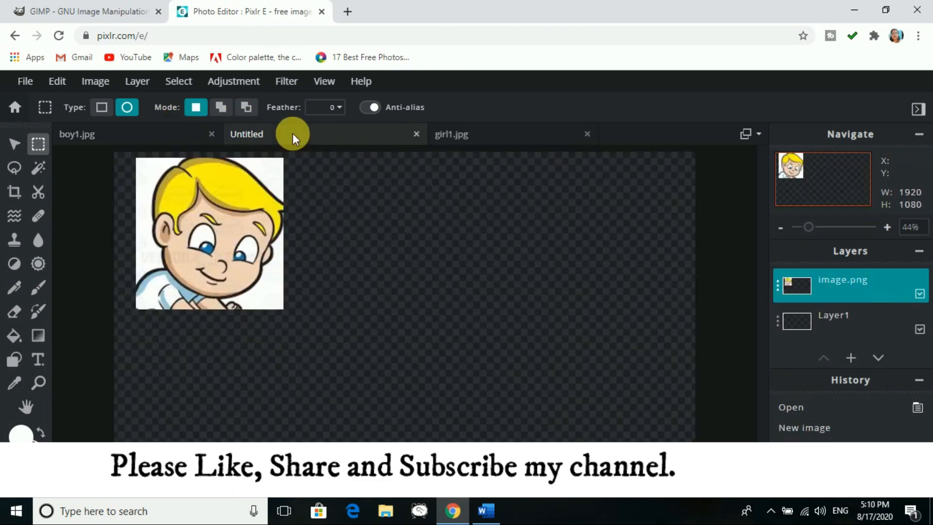
{"action": "key", "text": "ctrl+v"}
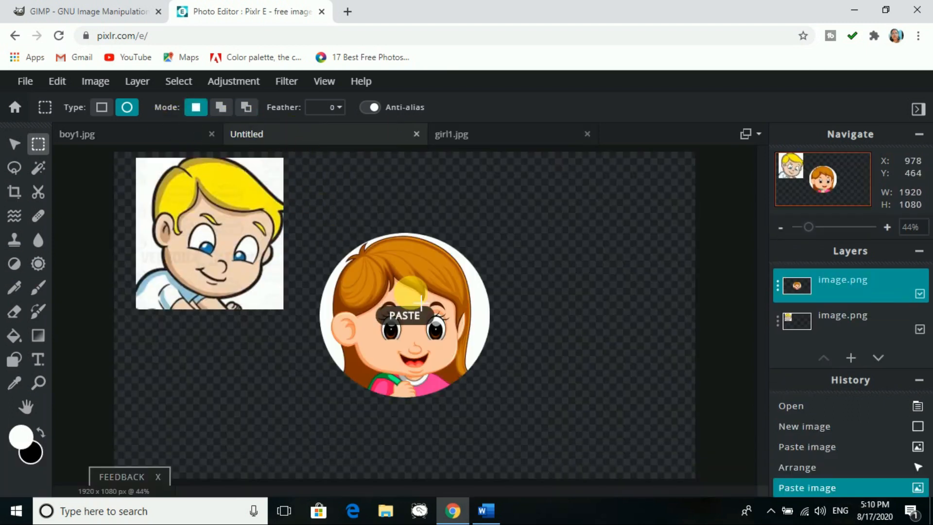
{"action": "left_click", "coordinate": [18, 149]}
{"action": "left_click_drag", "start_coordinate": [406, 318], "coordinate": [603, 239]}
Step: Move the boy's head flush into the canvas's upper-left corner and deselect it
{"action": "left_click", "coordinate": [241, 258]}
{"action": "left_click_drag", "start_coordinate": [217, 223], "coordinate": [222, 232]}
{"action": "left_click", "coordinate": [358, 236]}
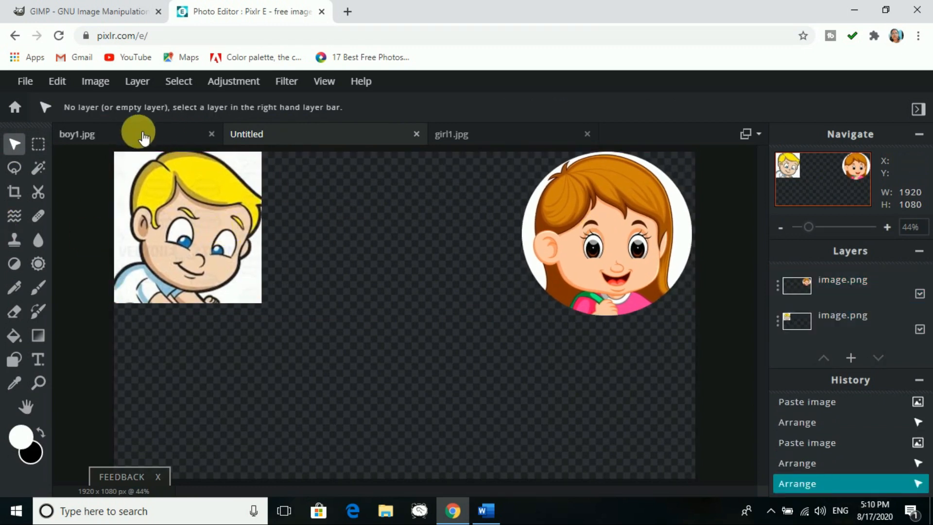
Step: Activate the freehand Lasso tool and open the image animal4 from the Pictures folder
{"action": "left_click", "coordinate": [14, 167]}
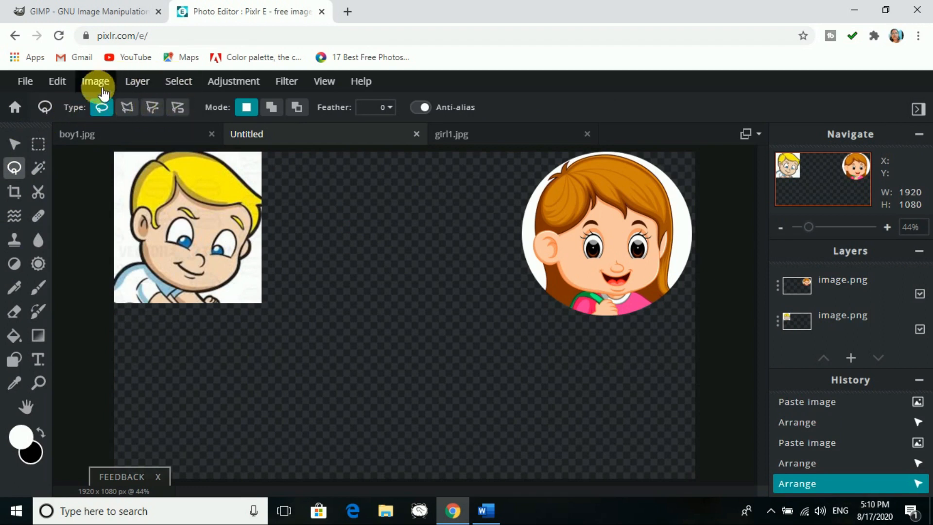
{"action": "left_click", "coordinate": [36, 86]}
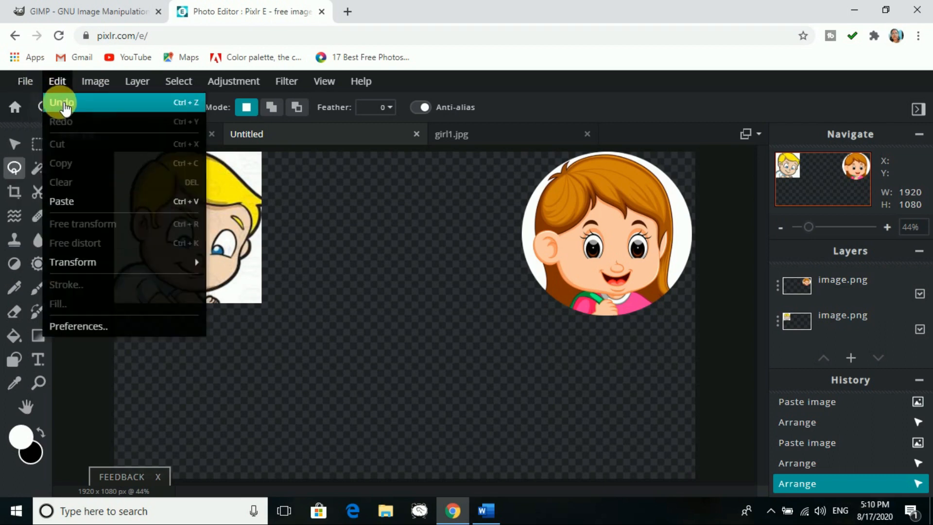
{"action": "left_click", "coordinate": [43, 117]}
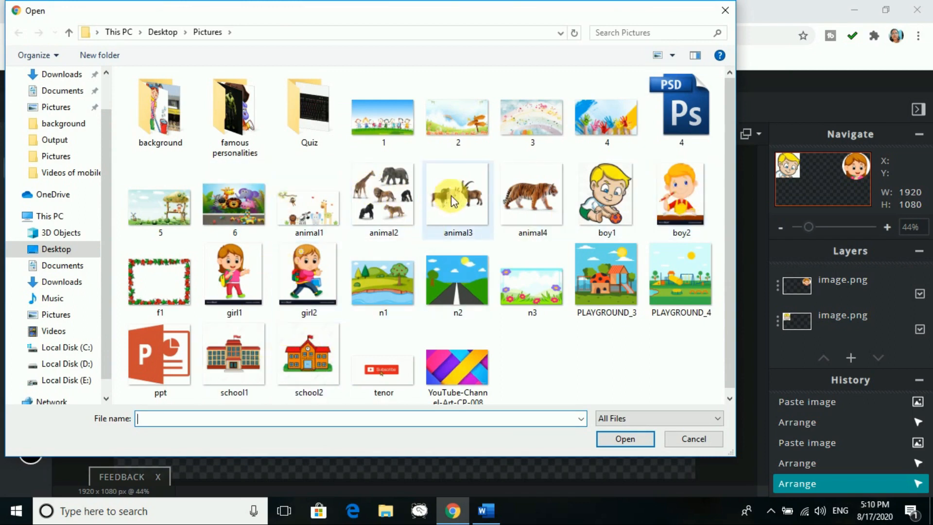
{"action": "left_click", "coordinate": [507, 202]}
{"action": "left_click", "coordinate": [626, 440]}
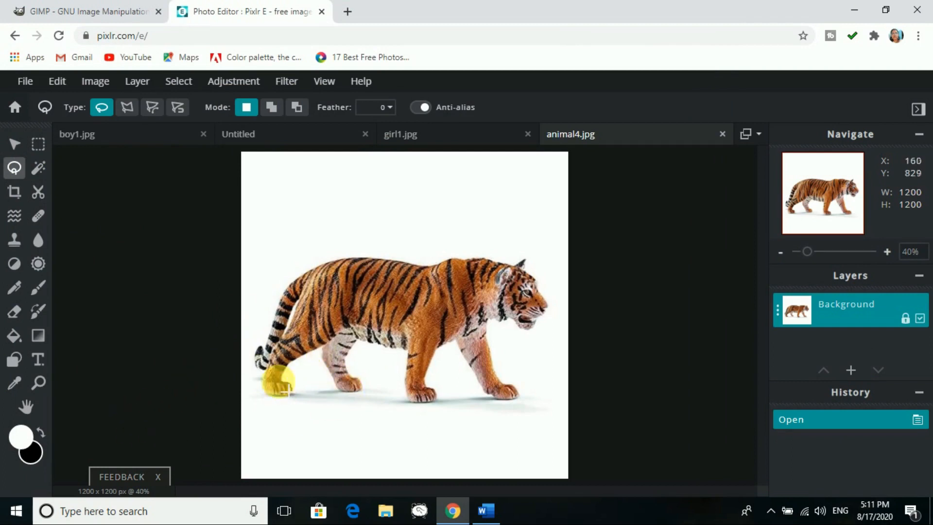
Step: Trace a freehand lasso selection of about 1069 x 549 px around the whole tiger and copy it
{"action": "mouse_move", "coordinate": [259, 342]}
{"action": "left_mouse_down"}
{"action": "mouse_move", "coordinate": [246, 360]}
{"action": "mouse_move", "coordinate": [269, 385]}
{"action": "left_mouse_up"}
{"action": "key", "text": "ctrl+z"}
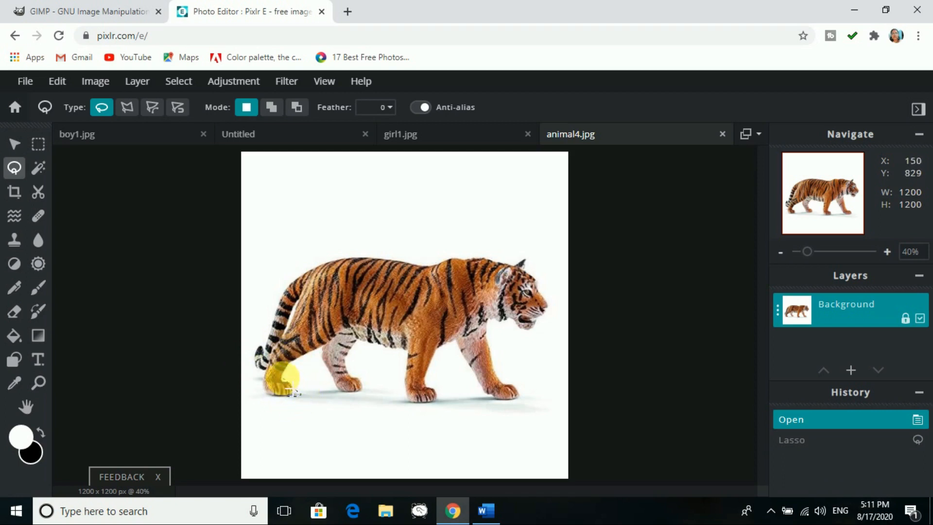
{"action": "left_click_drag", "start_coordinate": [304, 365], "coordinate": [334, 359]}
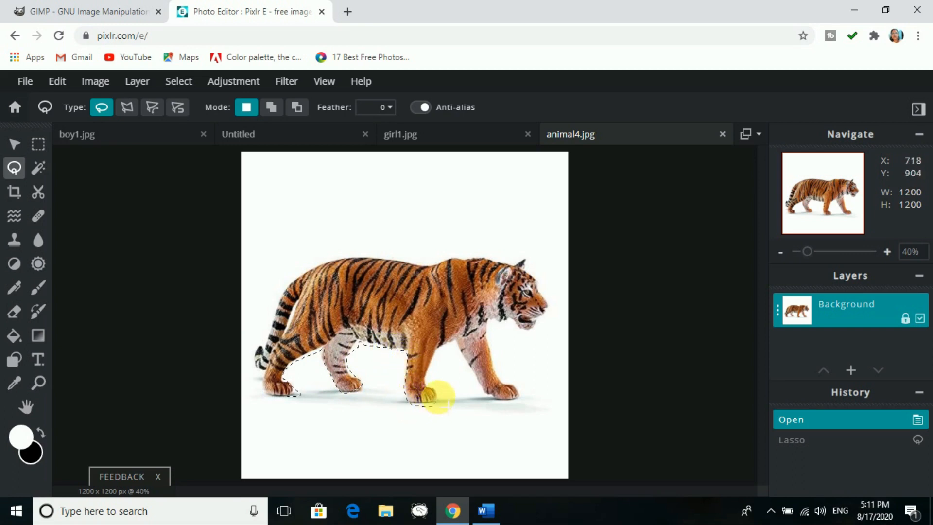
{"action": "mouse_move", "coordinate": [428, 376]}
{"action": "left_mouse_down"}
{"action": "mouse_move", "coordinate": [464, 353]}
{"action": "mouse_move", "coordinate": [479, 376]}
{"action": "left_mouse_up"}
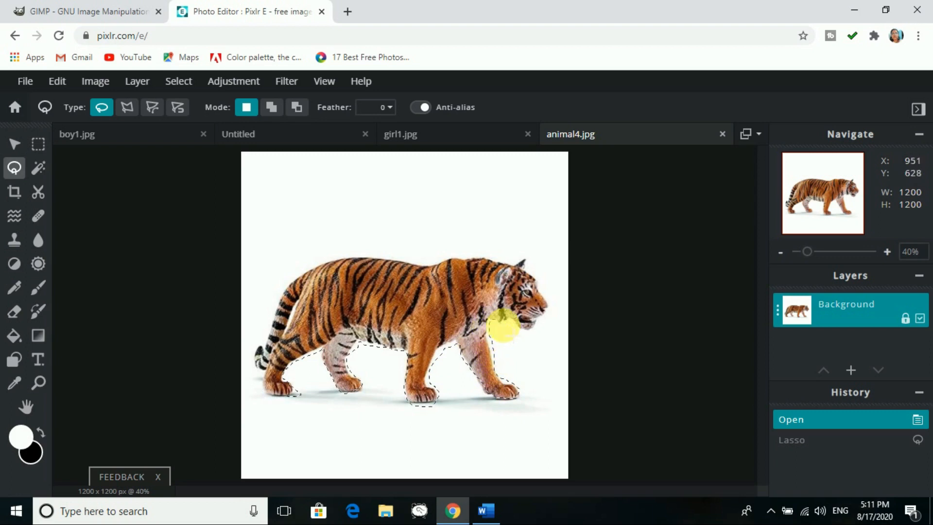
{"action": "left_click_drag", "start_coordinate": [527, 329], "coordinate": [539, 317]}
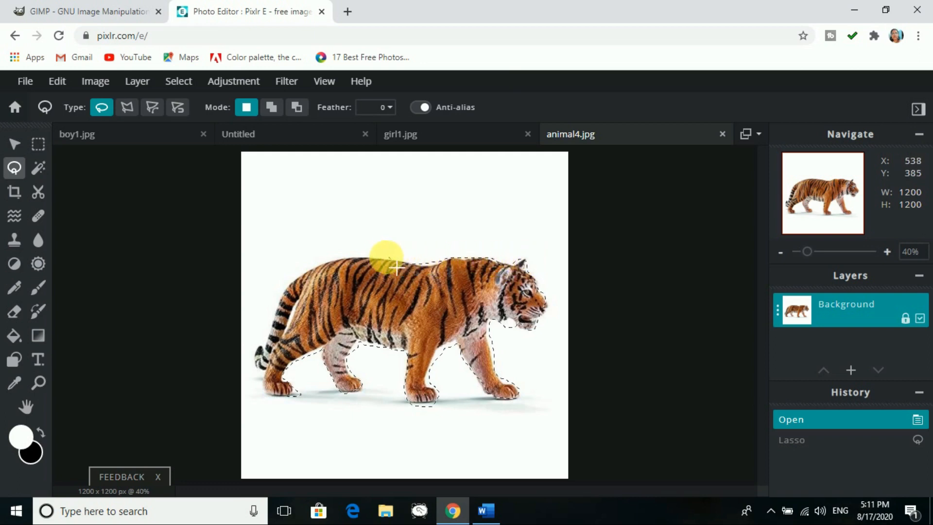
{"action": "left_click_drag", "start_coordinate": [373, 267], "coordinate": [298, 293]}
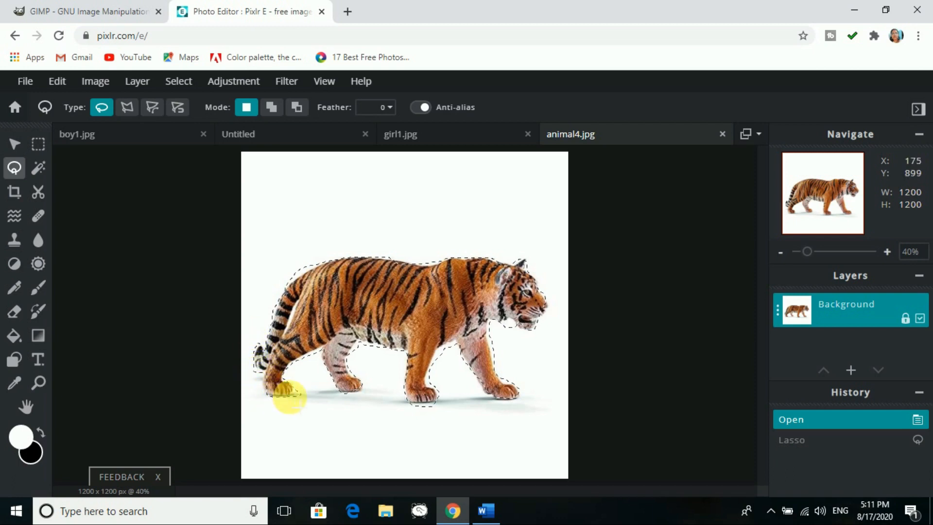
{"action": "left_click_drag", "start_coordinate": [292, 396], "coordinate": [298, 392]}
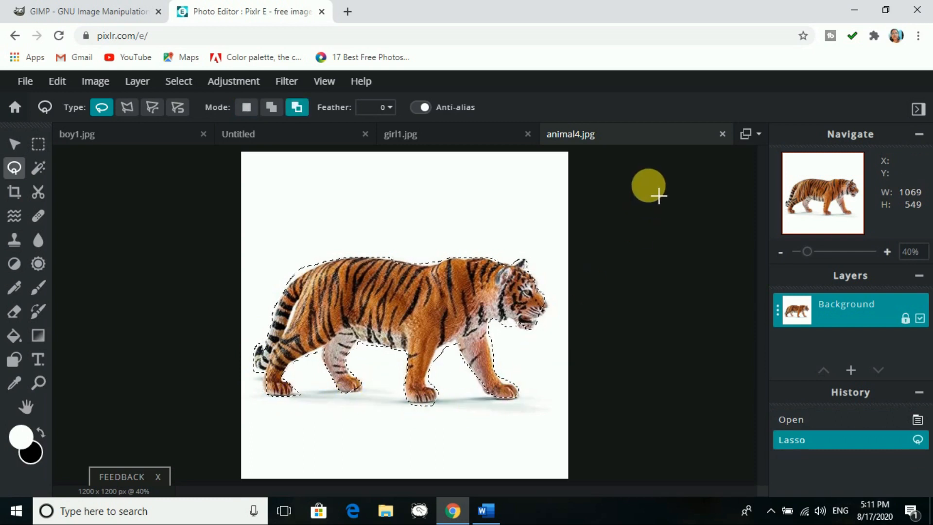
{"action": "key", "text": "ctrl+c"}
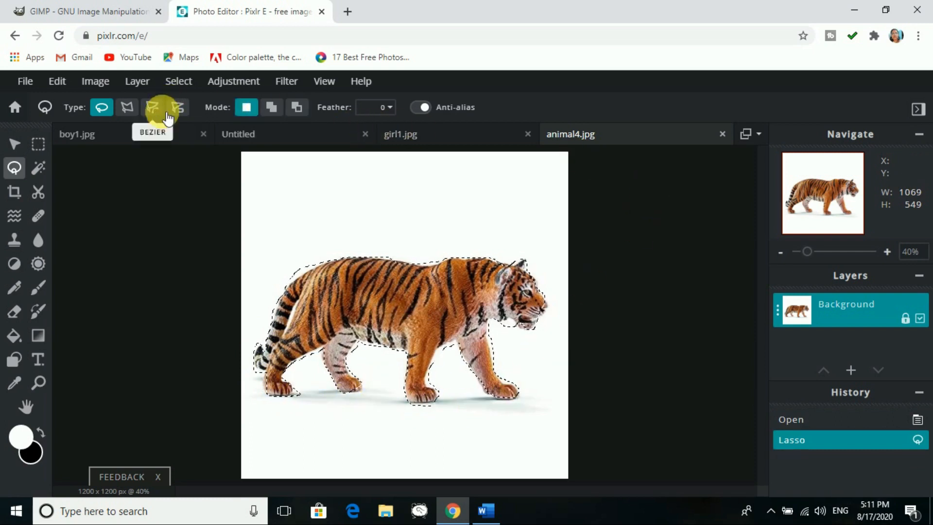
Step: Paste the tiger into the Untitled image and shrink it to about 697 x 358 px below the two heads
{"action": "left_click", "coordinate": [240, 133]}
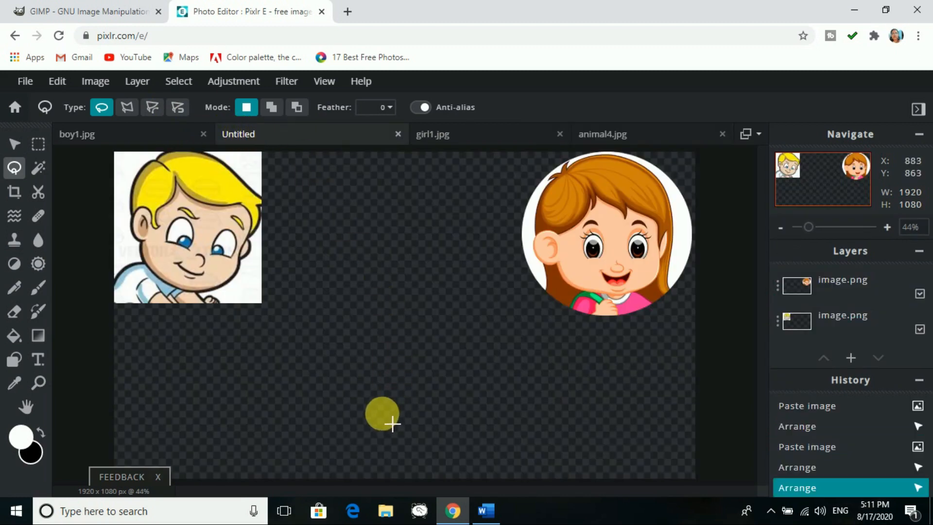
{"action": "key", "text": "ctrl+v"}
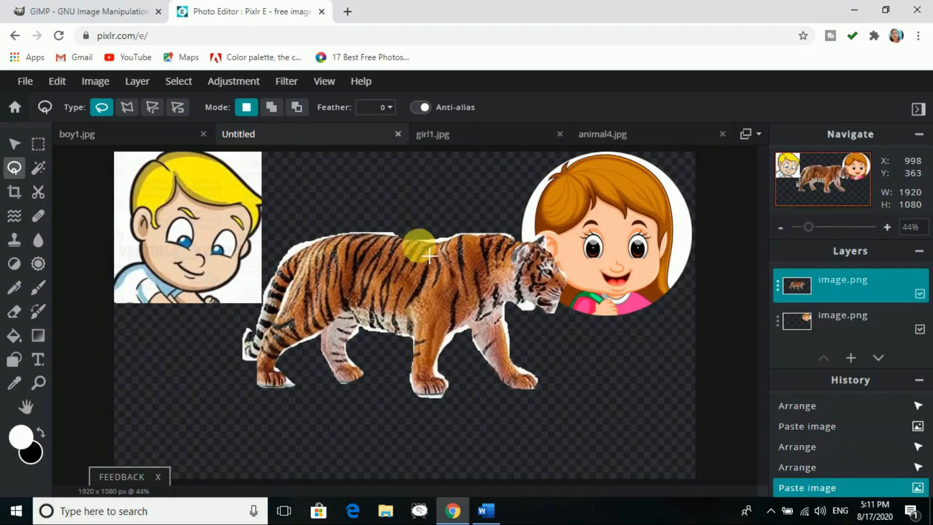
{"action": "left_click", "coordinate": [16, 148]}
{"action": "left_click_drag", "start_coordinate": [483, 311], "coordinate": [464, 311]}
{"action": "left_click_drag", "start_coordinate": [552, 418], "coordinate": [436, 353]}
{"action": "left_click_drag", "start_coordinate": [399, 281], "coordinate": [443, 330]}
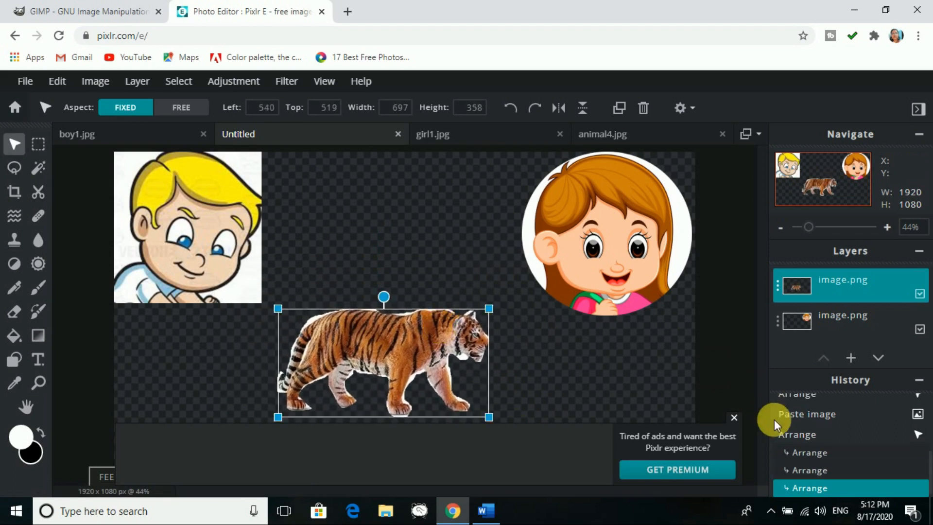
Step: Close the advertisement, move the tiger into the canvas's lower-left corner and deselect it
{"action": "left_click", "coordinate": [734, 417]}
{"action": "left_click_drag", "start_coordinate": [412, 358], "coordinate": [365, 393]}
{"action": "scroll", "coordinate": [443, 324], "scroll_direction": "down", "scroll_amount": 1}
{"action": "left_click_drag", "start_coordinate": [389, 374], "coordinate": [324, 391]}
{"action": "left_click", "coordinate": [405, 351]}
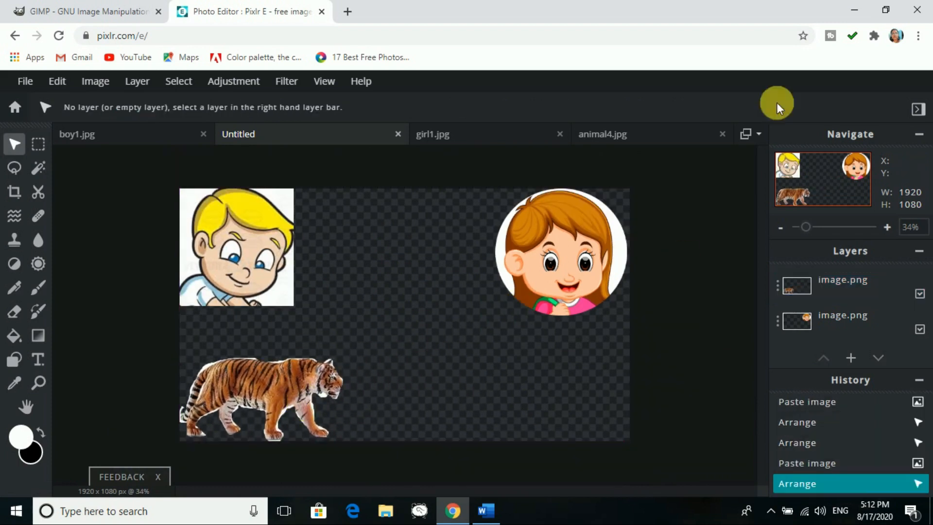
Step: Switch the Lasso tool to its magnetic type and open the image animal3 from the Pictures folder
{"action": "left_click", "coordinate": [611, 137]}
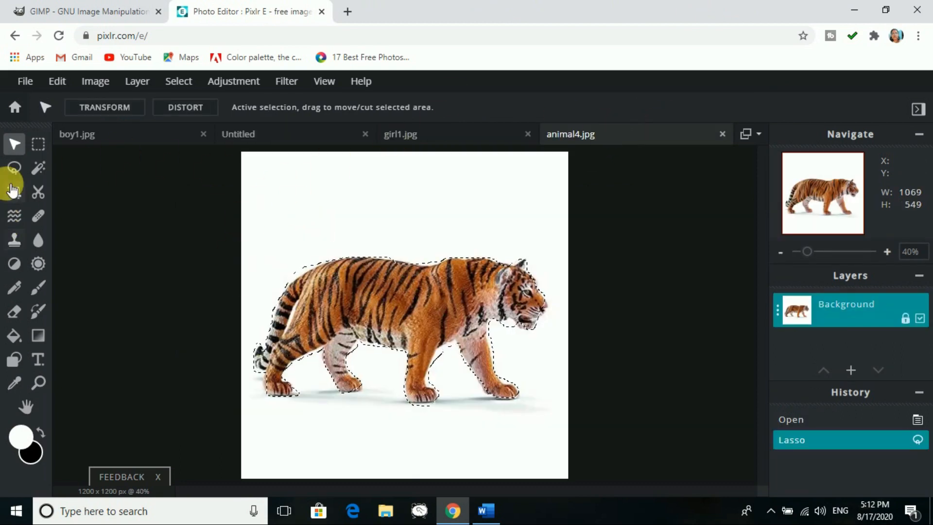
{"action": "left_click", "coordinate": [15, 169]}
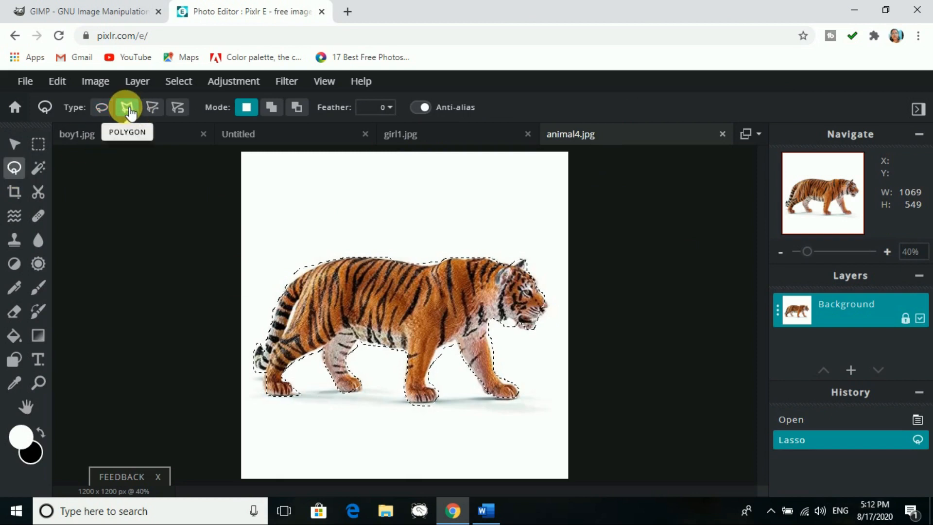
{"action": "left_click", "coordinate": [178, 107]}
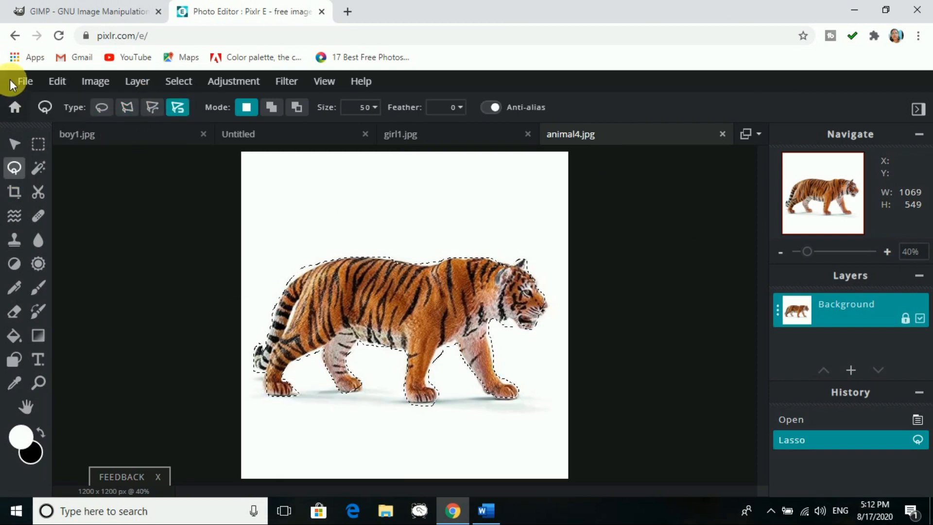
{"action": "left_click", "coordinate": [22, 81]}
{"action": "left_click", "coordinate": [59, 131]}
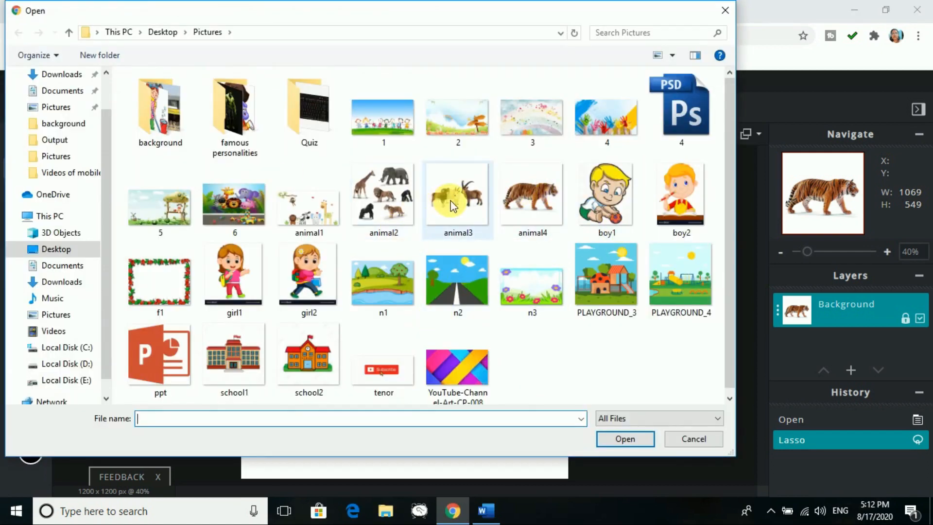
{"action": "left_click", "coordinate": [465, 200]}
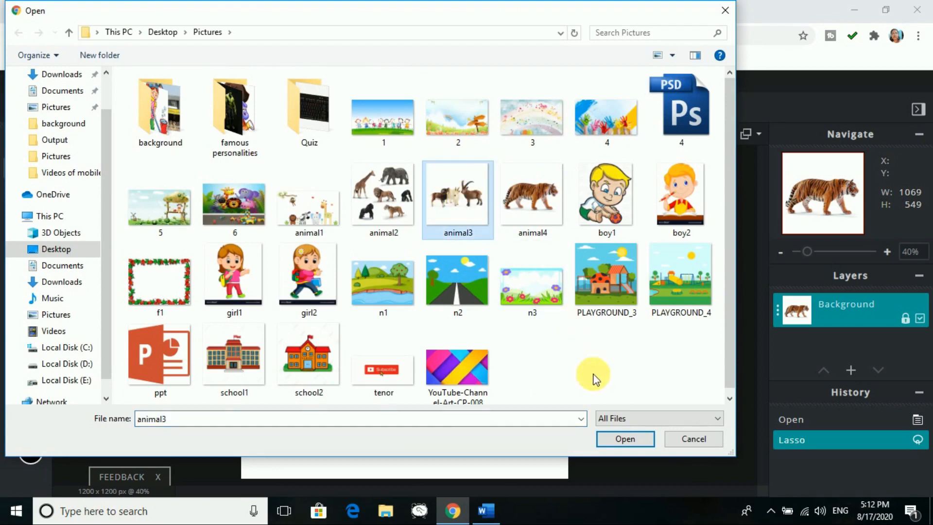
{"action": "left_click", "coordinate": [621, 436]}
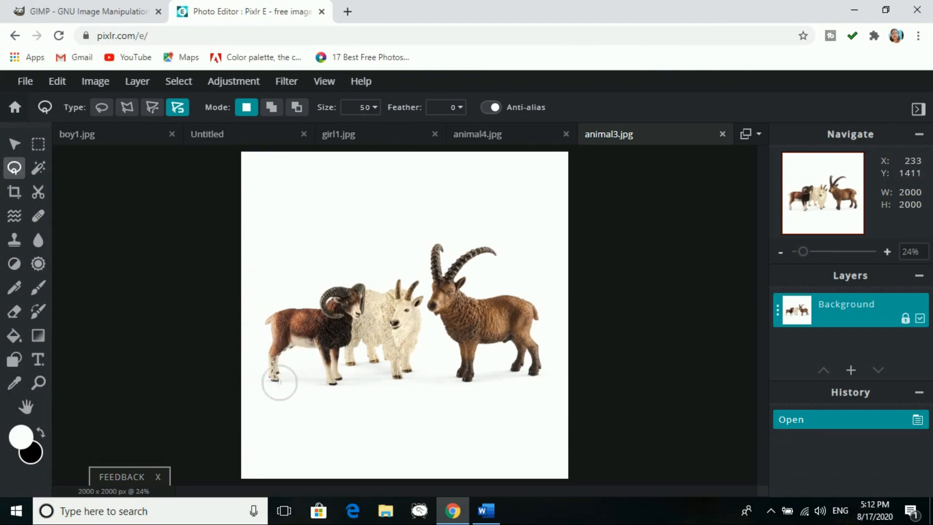
{"action": "left_click_drag", "start_coordinate": [282, 395], "coordinate": [262, 380]}
{"action": "left_click_drag", "start_coordinate": [311, 340], "coordinate": [311, 340]}
{"action": "key", "text": "alt"}
{"action": "key", "text": "ctrl+z"}
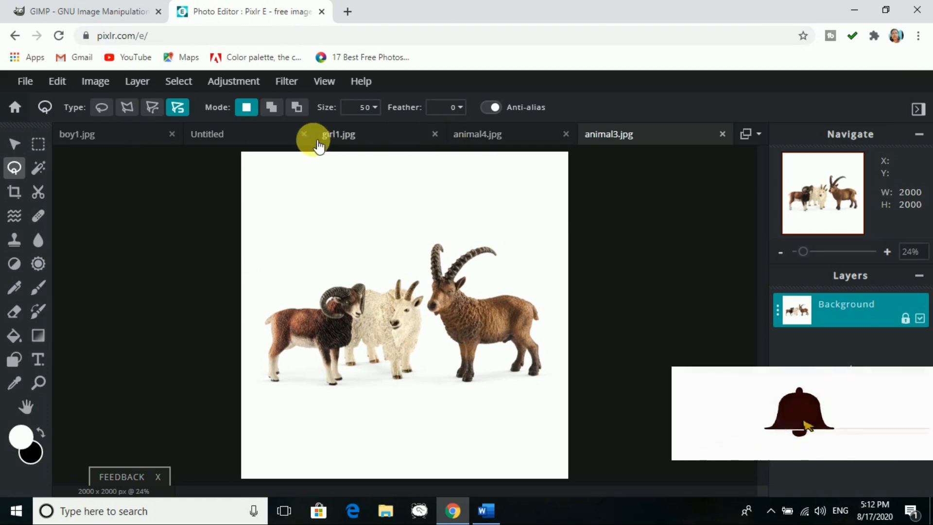
Step: Trace a magnetic lasso selection of about 560 x 987 px around the whole girl in girl1.jpg and paste it into the Untitled image
{"action": "left_click", "coordinate": [357, 139]}
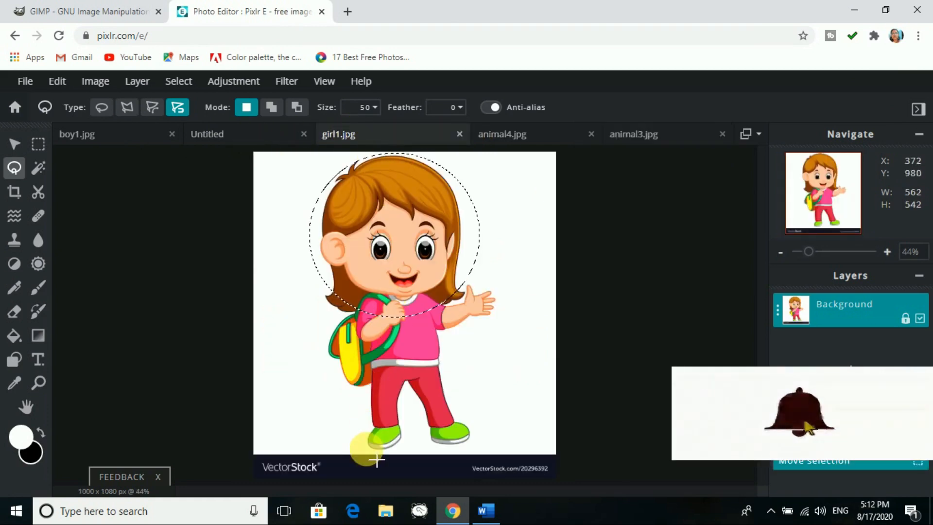
{"action": "mouse_move", "coordinate": [378, 457]}
{"action": "left_mouse_down"}
{"action": "mouse_move", "coordinate": [368, 381]}
{"action": "mouse_move", "coordinate": [341, 383]}
{"action": "mouse_move", "coordinate": [336, 350]}
{"action": "left_mouse_up"}
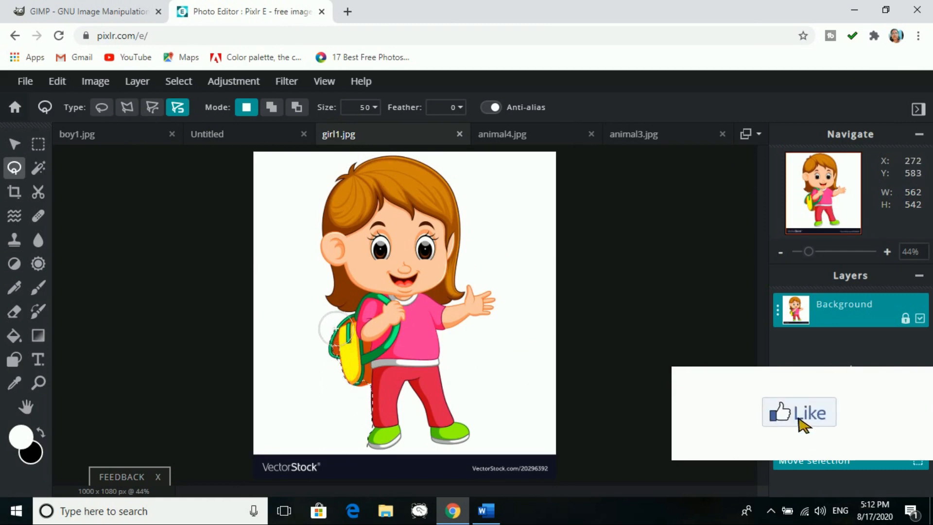
{"action": "mouse_move", "coordinate": [352, 311]}
{"action": "left_mouse_down"}
{"action": "mouse_move", "coordinate": [316, 306]}
{"action": "mouse_move", "coordinate": [315, 286]}
{"action": "mouse_move", "coordinate": [330, 275]}
{"action": "mouse_move", "coordinate": [324, 207]}
{"action": "mouse_move", "coordinate": [343, 167]}
{"action": "mouse_move", "coordinate": [403, 151]}
{"action": "left_mouse_up"}
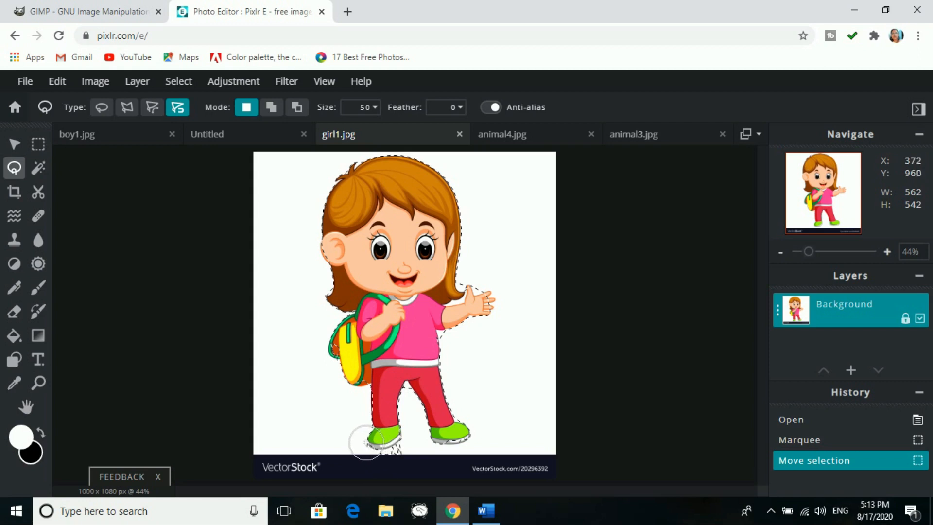
{"action": "left_click", "coordinate": [368, 440]}
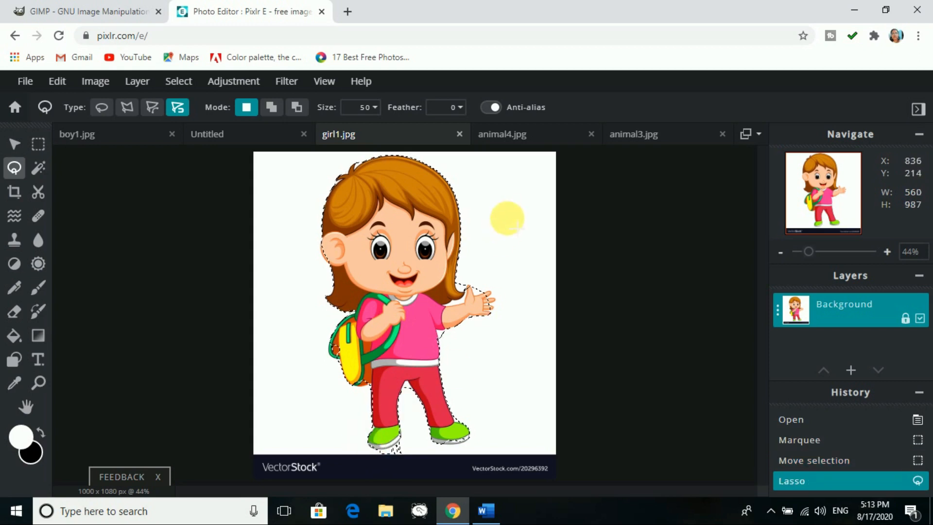
{"action": "key", "text": "ctrl+c"}
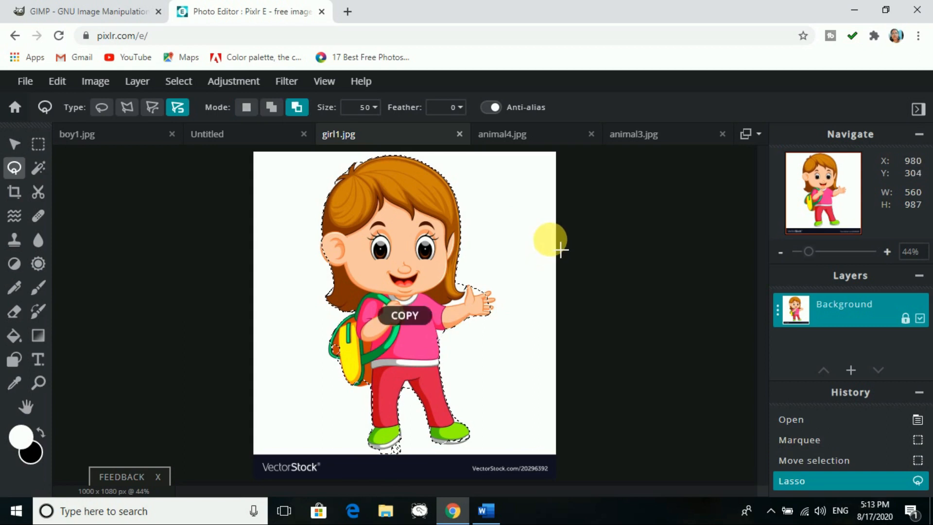
{"action": "left_click", "coordinate": [235, 145]}
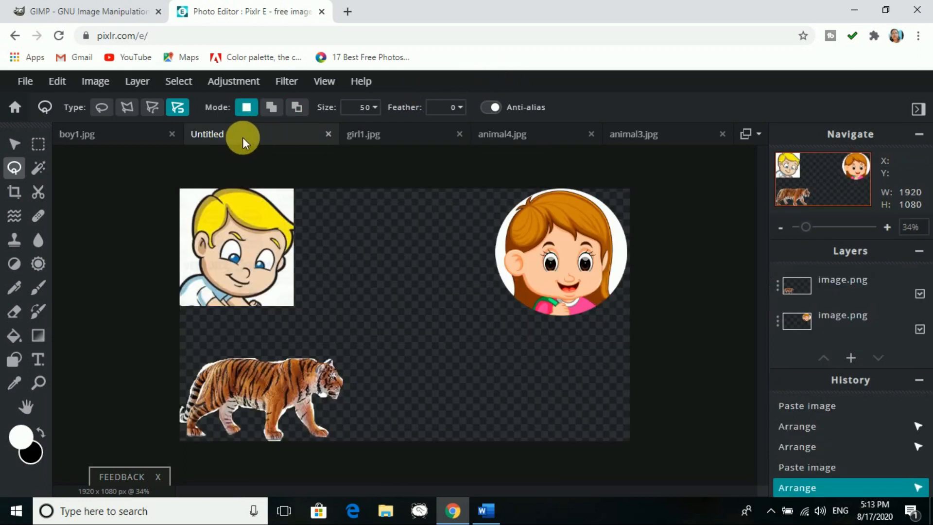
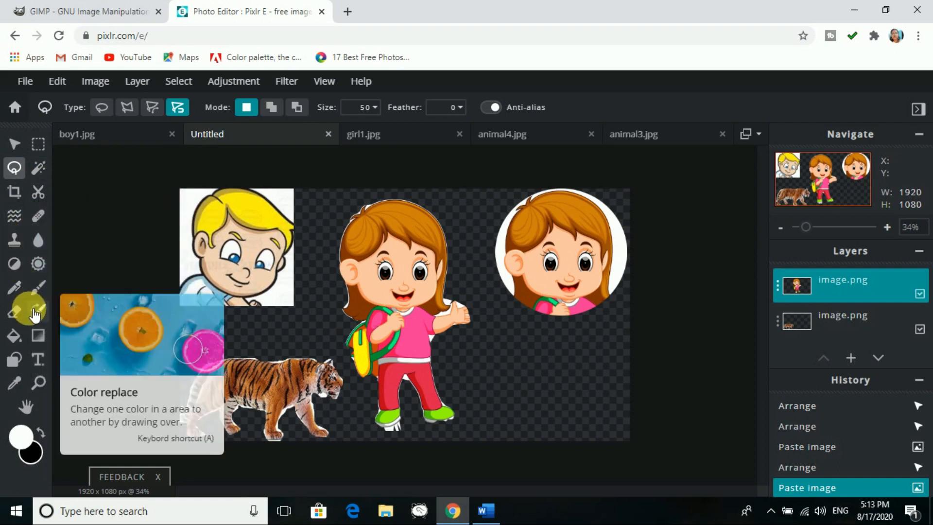
Step: Set the foreground colour to #F82C2C for the Gradient tool, and try a diagonal linear gradient on the pasted girl's layer before undoing it
{"action": "left_click", "coordinate": [39, 337]}
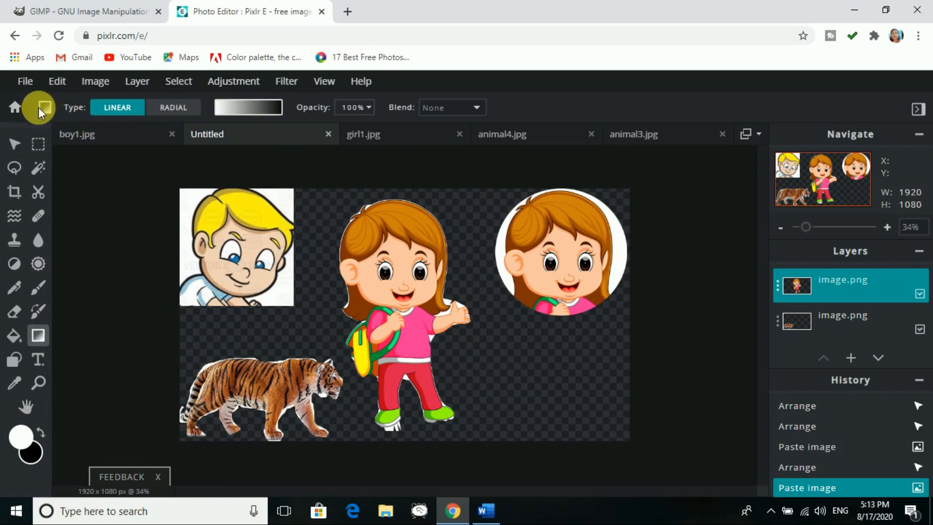
{"action": "left_click", "coordinate": [21, 438]}
{"action": "left_click", "coordinate": [440, 200]}
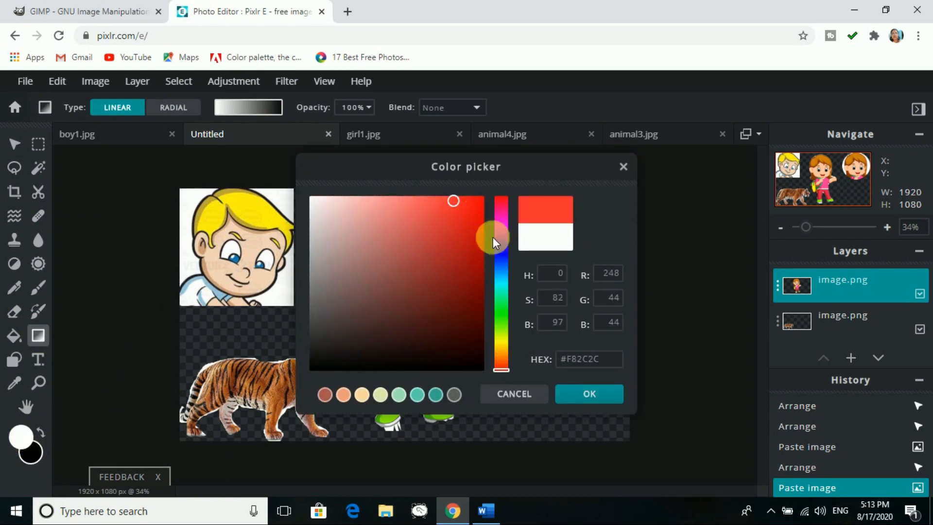
{"action": "left_click", "coordinate": [587, 395]}
{"action": "left_click_drag", "start_coordinate": [317, 207], "coordinate": [543, 419]}
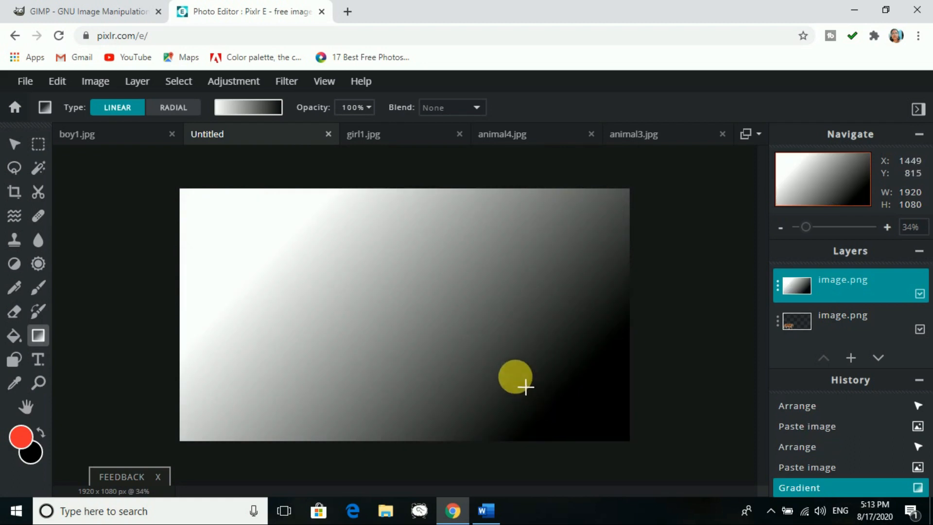
{"action": "key", "text": "ctrl+z"}
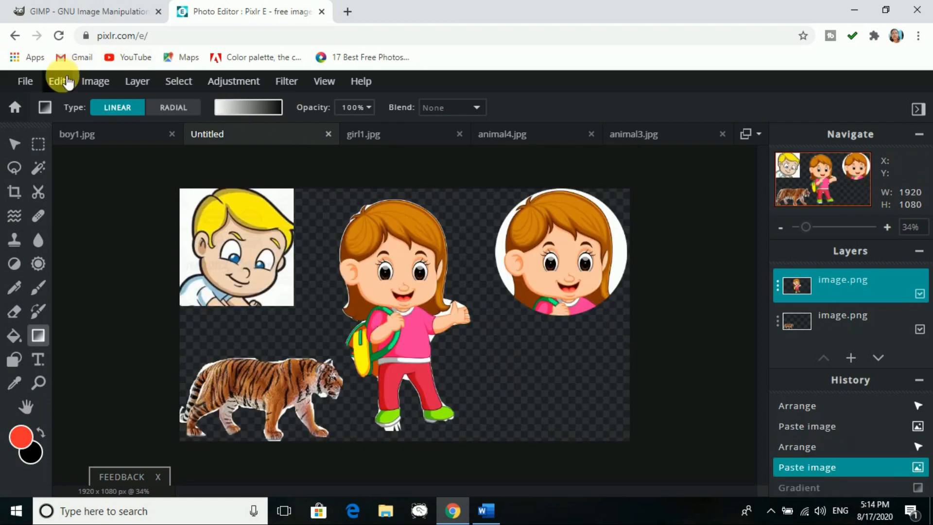
Step: Create a new 1920 x 1080 Full HD image and fill it with a diagonal white-to-black linear gradient
{"action": "left_click", "coordinate": [22, 81]}
{"action": "left_click", "coordinate": [41, 103]}
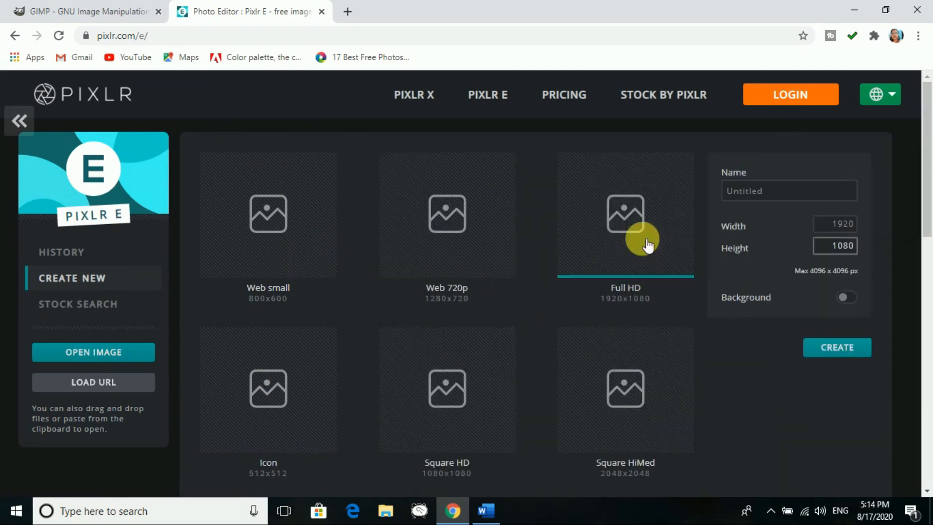
{"action": "left_click", "coordinate": [811, 348]}
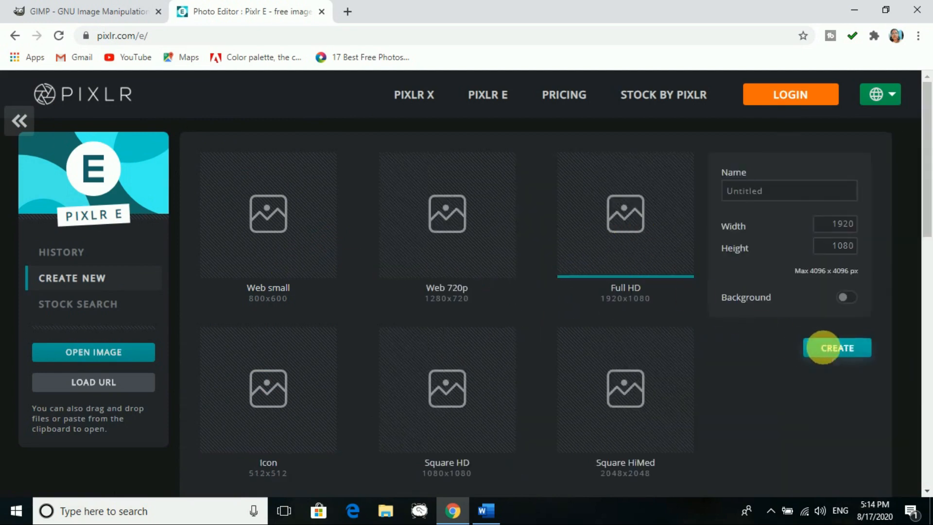
{"action": "left_click_drag", "start_coordinate": [190, 188], "coordinate": [641, 470]}
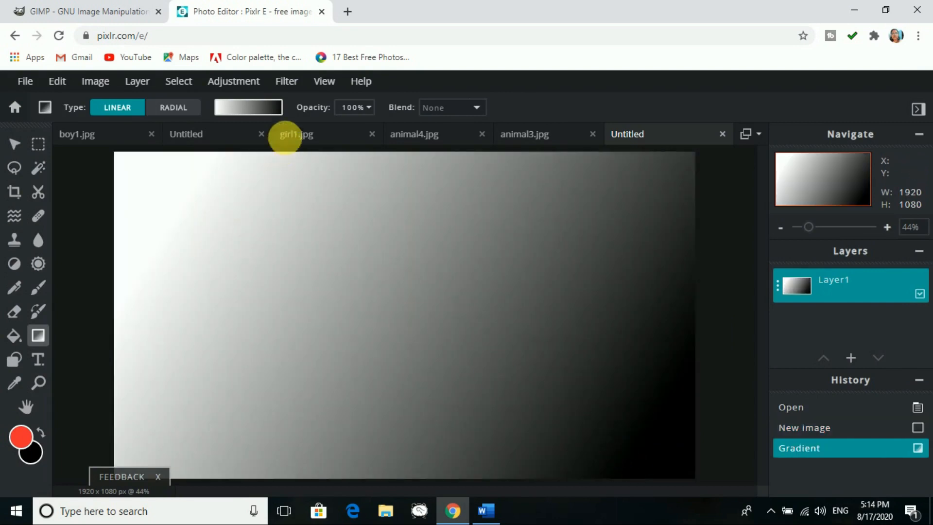
Step: Fill the new canvas with the blue-orange-blue preset as a diagonal linear gradient
{"action": "left_click", "coordinate": [248, 107]}
{"action": "left_click", "coordinate": [286, 295]}
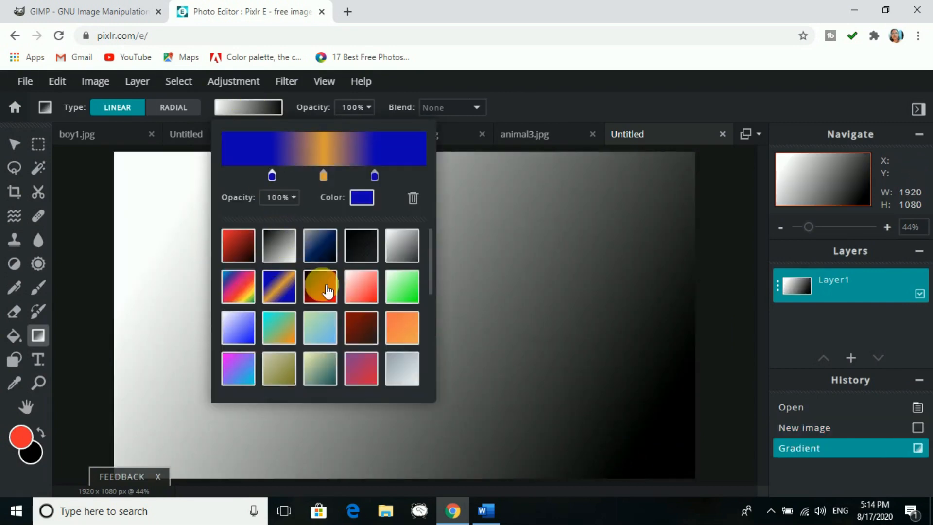
{"action": "left_click_drag", "start_coordinate": [171, 180], "coordinate": [648, 475]}
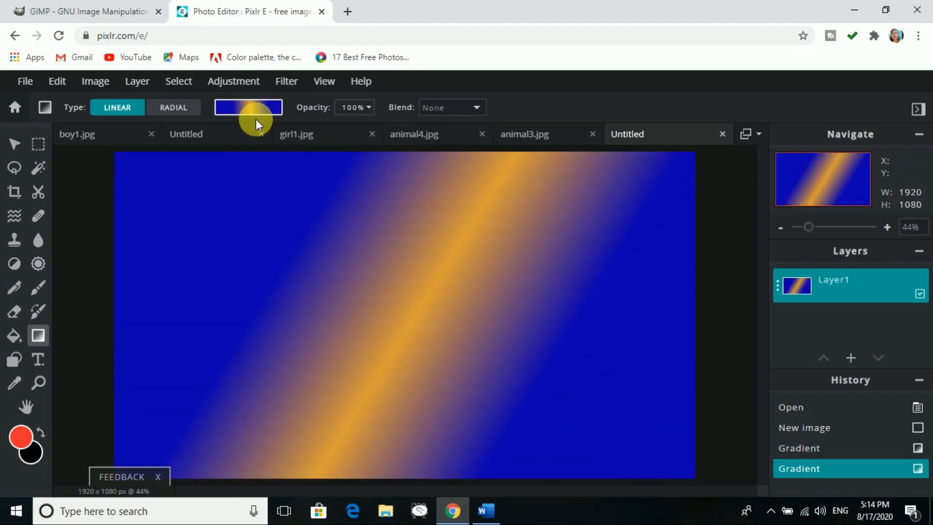
Step: Apply the white-to-green preset to the canvas as a diagonal linear gradient and again as a radial gradient centred in the upper-left area
{"action": "left_click", "coordinate": [271, 111]}
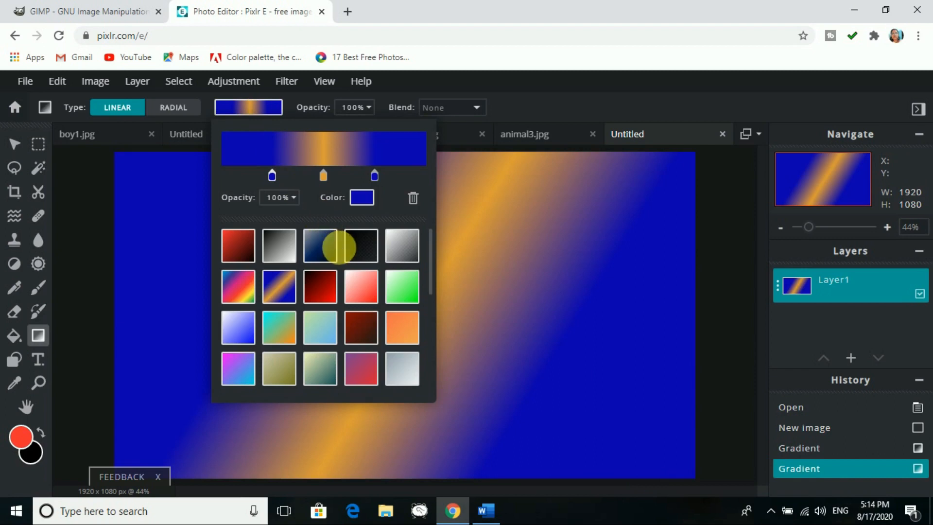
{"action": "left_click", "coordinate": [403, 294]}
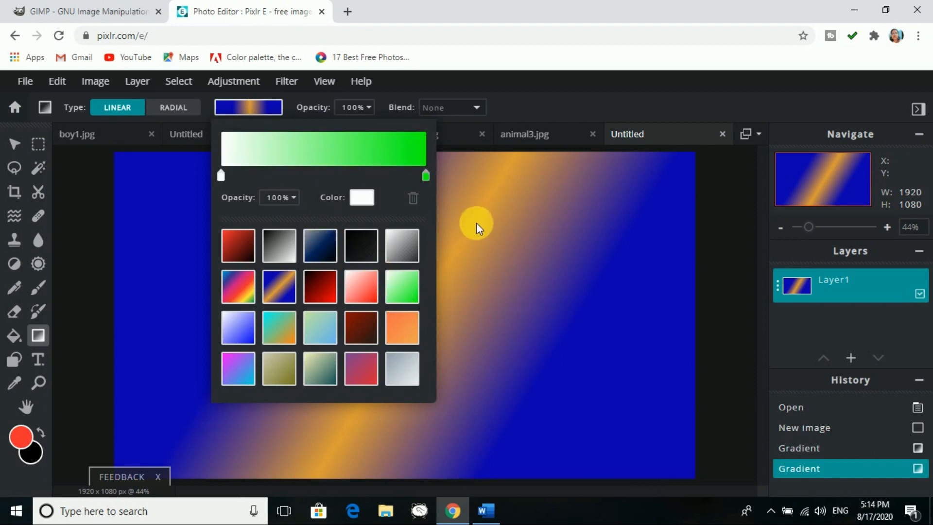
{"action": "left_click", "coordinate": [665, 455]}
{"action": "left_click_drag", "start_coordinate": [160, 229], "coordinate": [389, 403]}
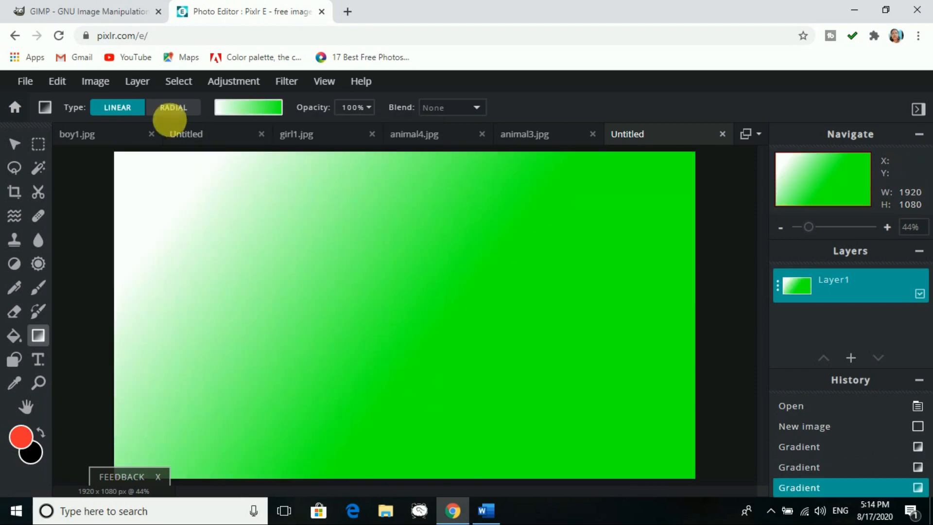
{"action": "left_click", "coordinate": [170, 111]}
{"action": "left_click_drag", "start_coordinate": [290, 240], "coordinate": [469, 403]}
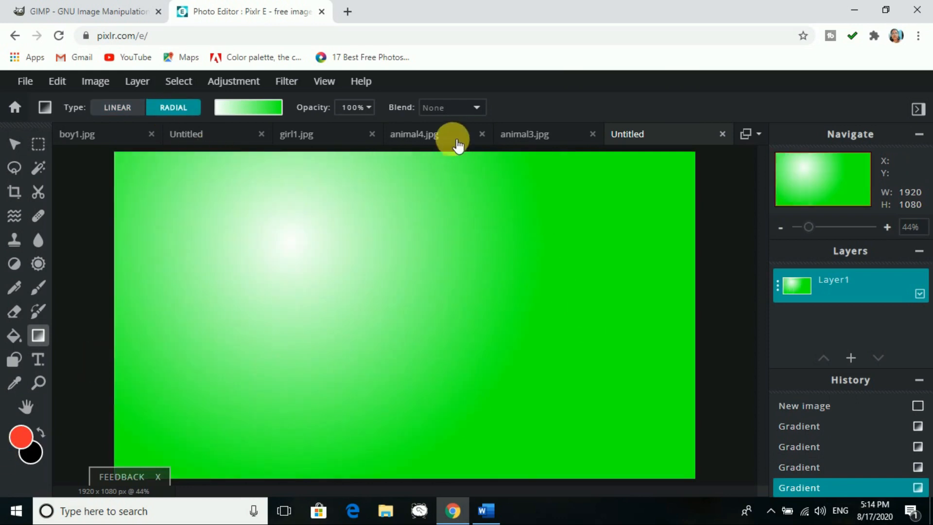
Step: Set the gradient's blend mode to Multiply and draw two more white-to-green radial gradients over the canvas
{"action": "left_click", "coordinate": [443, 108]}
{"action": "left_click", "coordinate": [442, 133]}
{"action": "left_click_drag", "start_coordinate": [462, 210], "coordinate": [544, 374]}
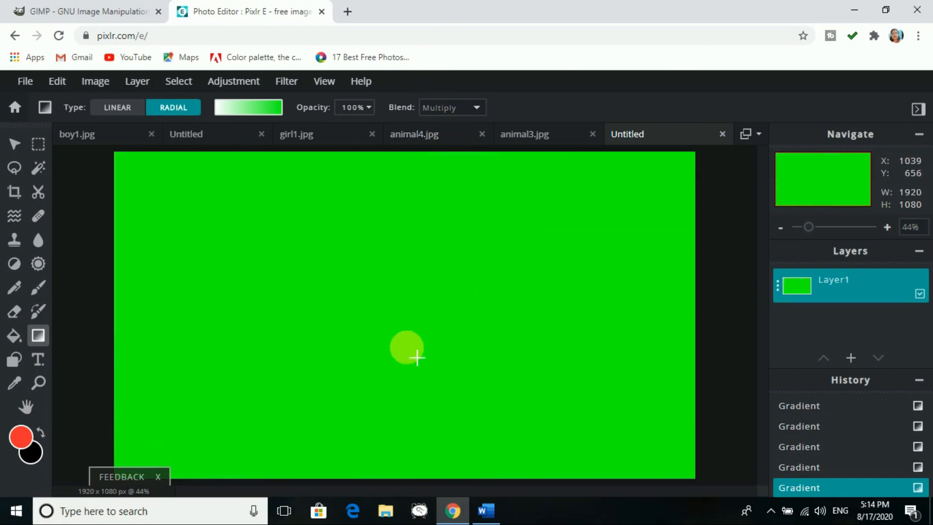
{"action": "left_click_drag", "start_coordinate": [302, 306], "coordinate": [302, 369]}
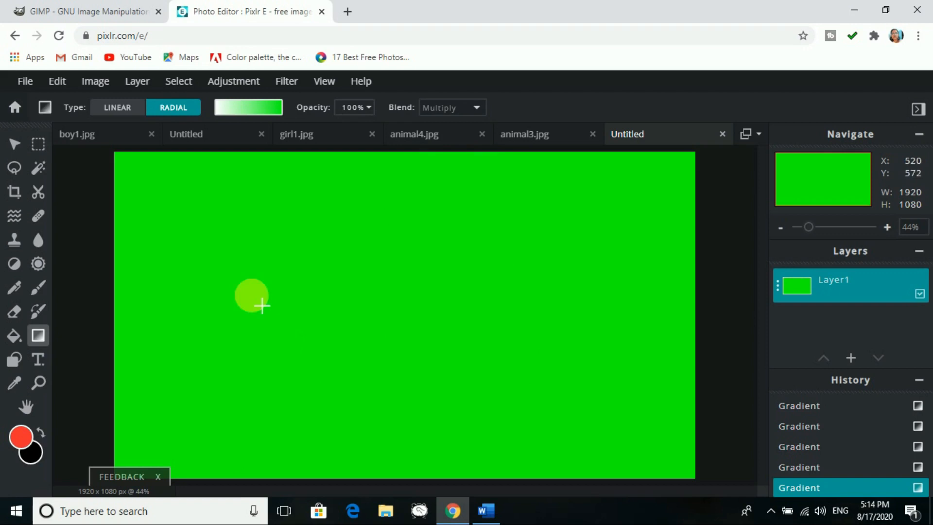
Step: Choose the white-to-red preset and draw a large Multiply radial gradient from the canvas's upper-left area toward its lower right
{"action": "left_click", "coordinate": [274, 110]}
{"action": "left_click", "coordinate": [299, 261]}
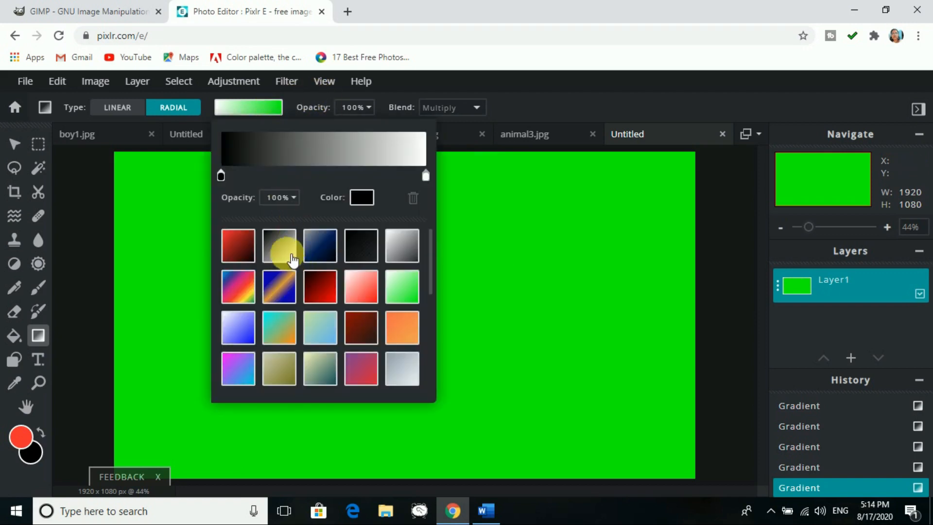
{"action": "left_click", "coordinate": [380, 294]}
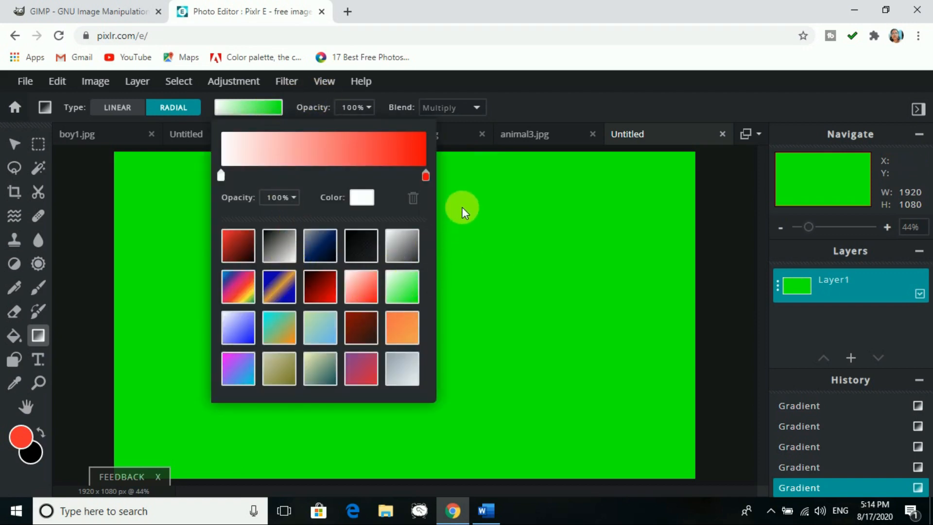
{"action": "left_click", "coordinate": [603, 362]}
{"action": "left_click_drag", "start_coordinate": [303, 186], "coordinate": [578, 390]}
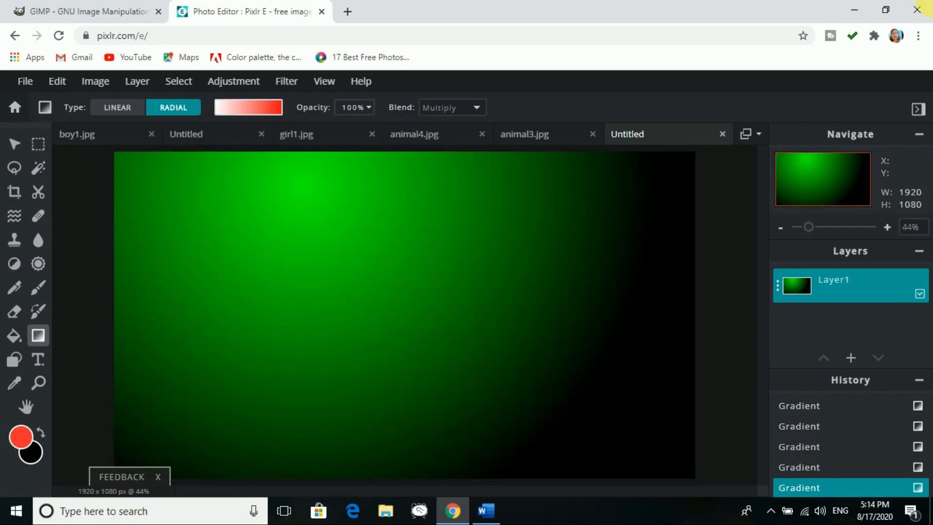
Step: Switch to the Word document listing the Photoshop alternatives and copy the Paint.NET entry
{"action": "left_click", "coordinate": [49, 13]}
{"action": "left_click", "coordinate": [235, 15]}
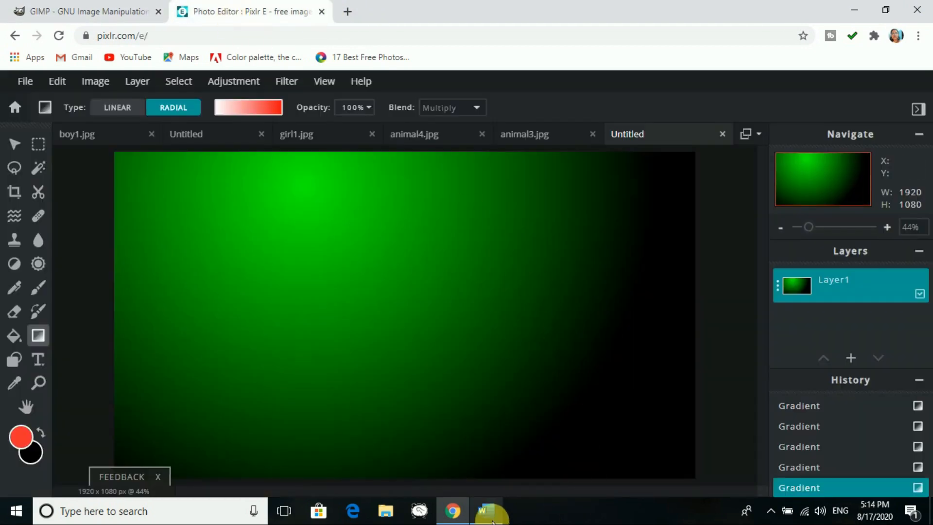
{"action": "left_click", "coordinate": [486, 510]}
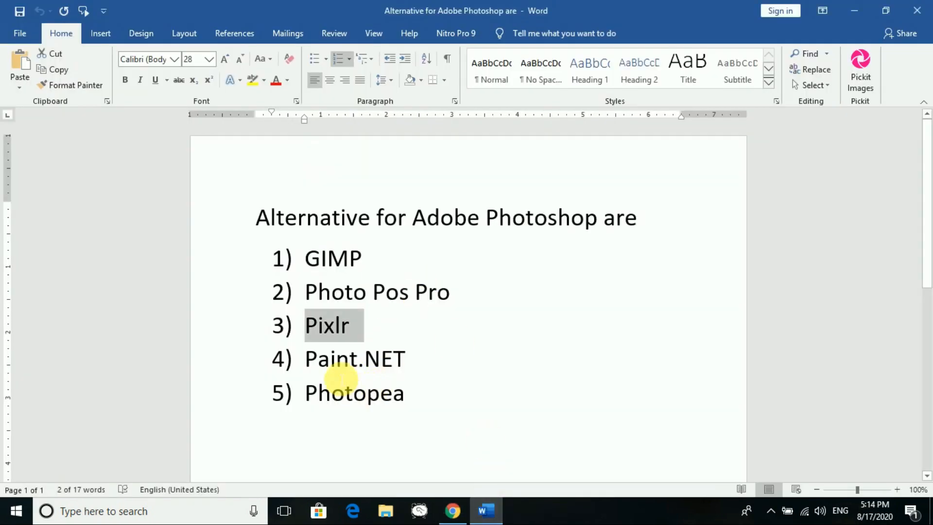
{"action": "left_click", "coordinate": [336, 362]}
{"action": "left_click_drag", "start_coordinate": [312, 362], "coordinate": [404, 360]}
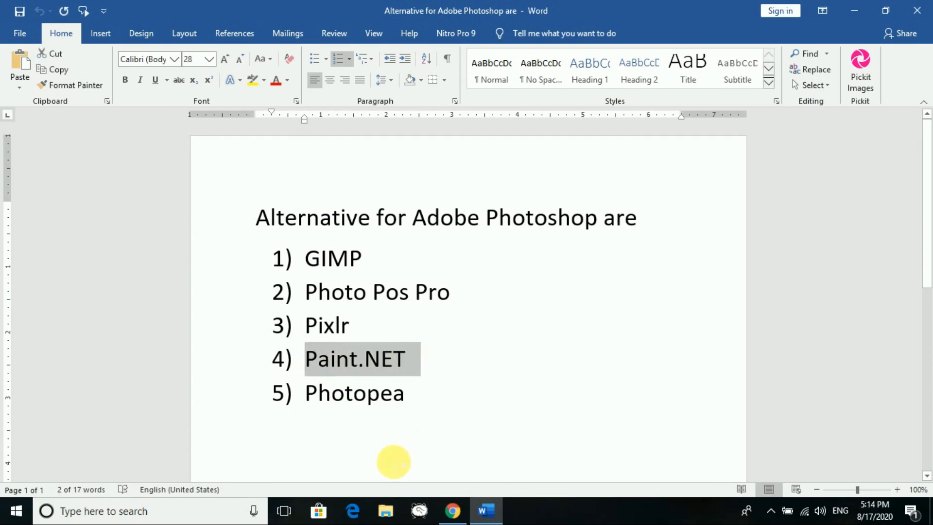
Step: Return to Chrome, paste the copied entry into a new tab's address, strip the list number and load paint.net
{"action": "left_click", "coordinate": [453, 509]}
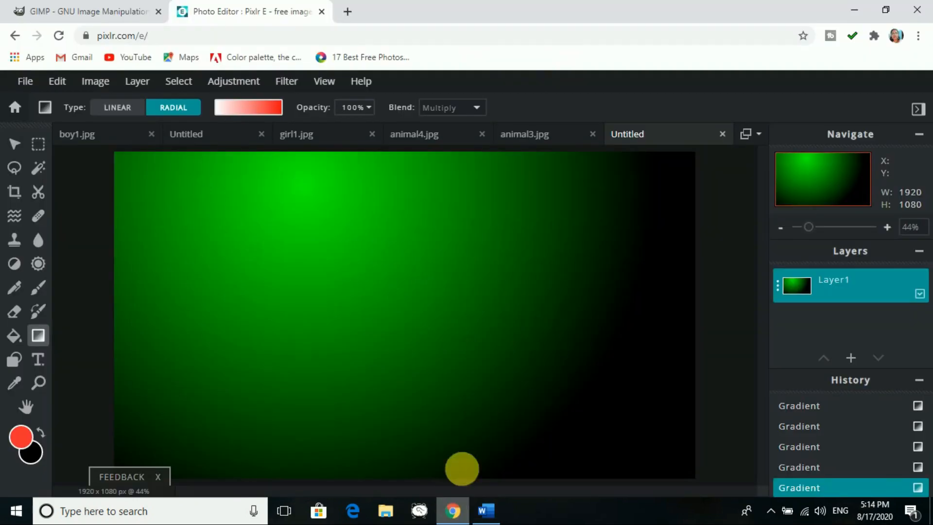
{"action": "left_click", "coordinate": [346, 12]}
{"action": "type", "text": "4) Paint.NET"}
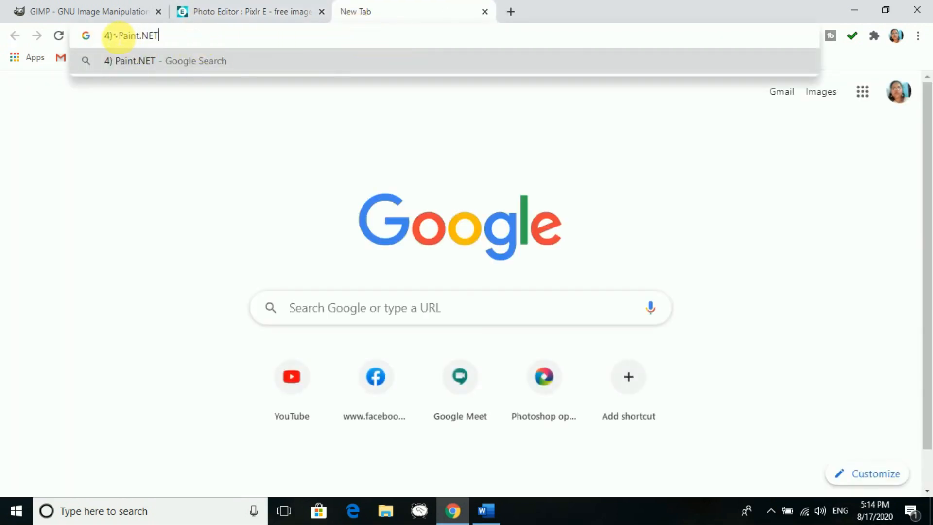
{"action": "left_click_drag", "start_coordinate": [120, 37], "coordinate": [87, 36]}
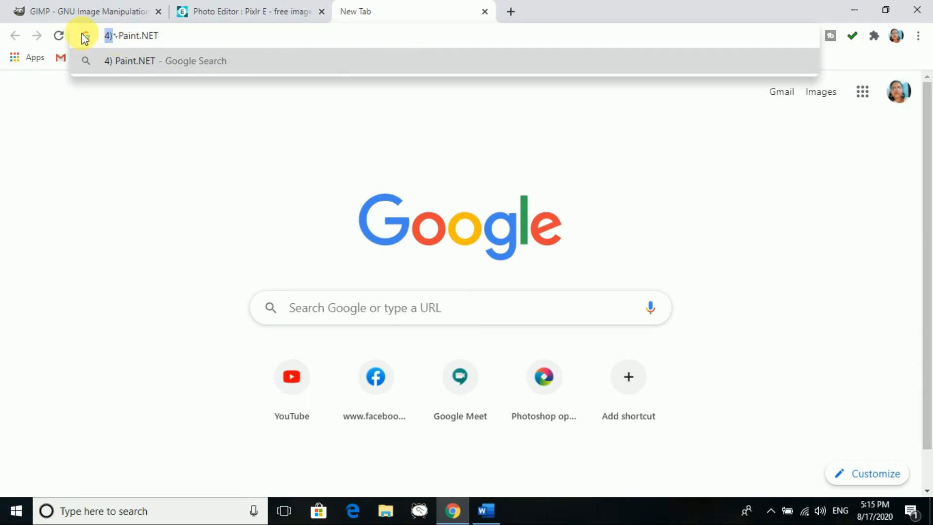
{"action": "key", "text": "BackSpace"}
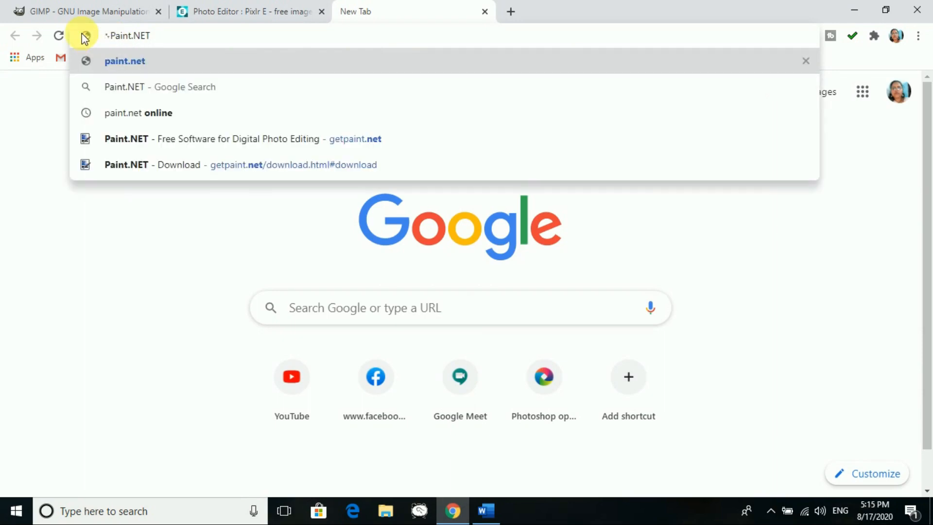
{"action": "key", "text": "Delete"}
{"action": "key", "text": "Delete"}
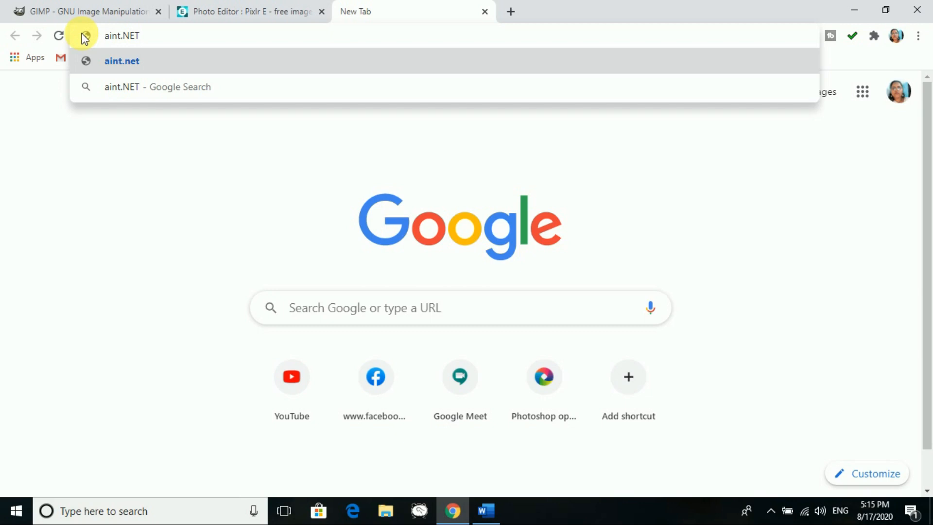
{"action": "type", "text": "P"}
{"action": "key", "text": "Return"}
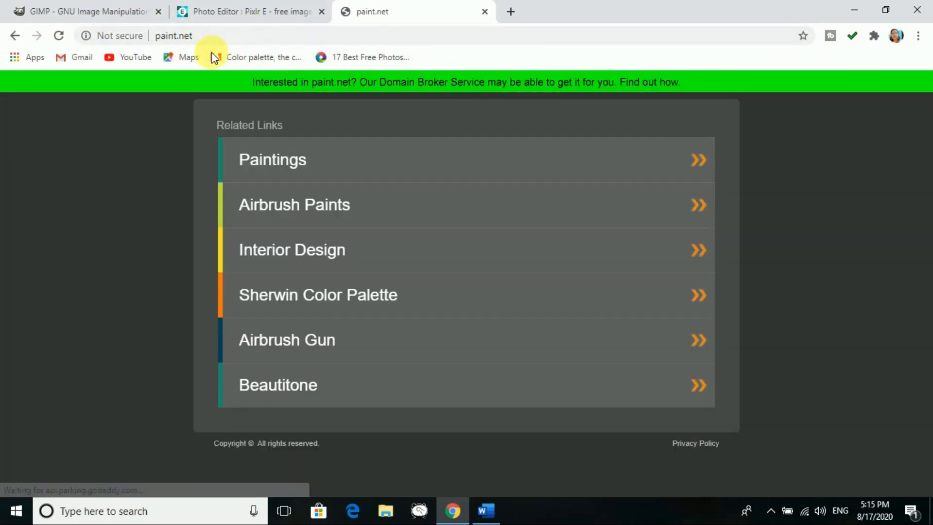
{"action": "left_click", "coordinate": [168, 36]}
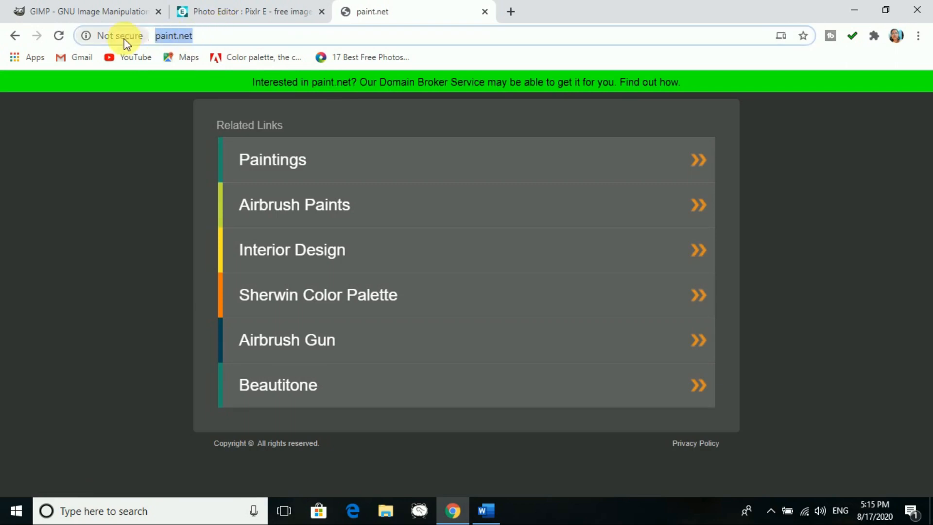
Step: Load getpaint.net in place of the parked page and look over the Paint.NET home page, including its free download link
{"action": "key", "text": "BackSpace"}
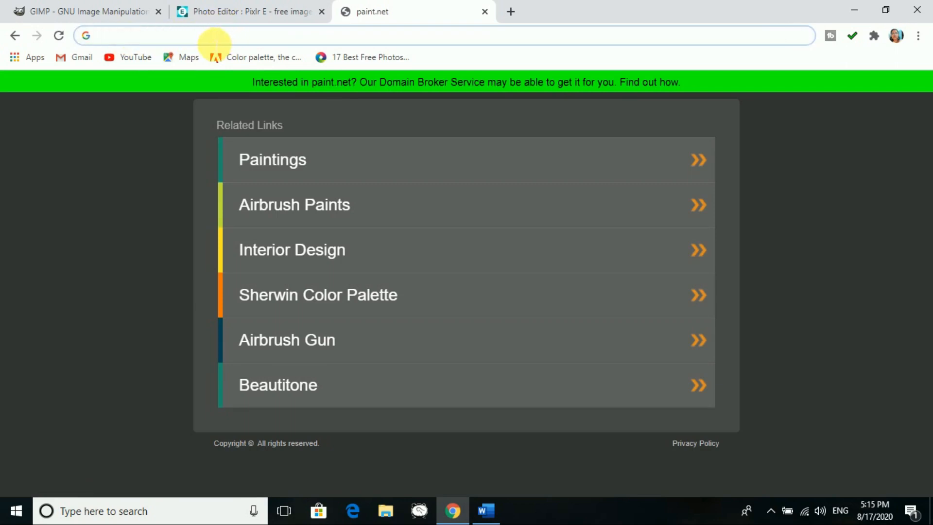
{"action": "type", "text": "get"}
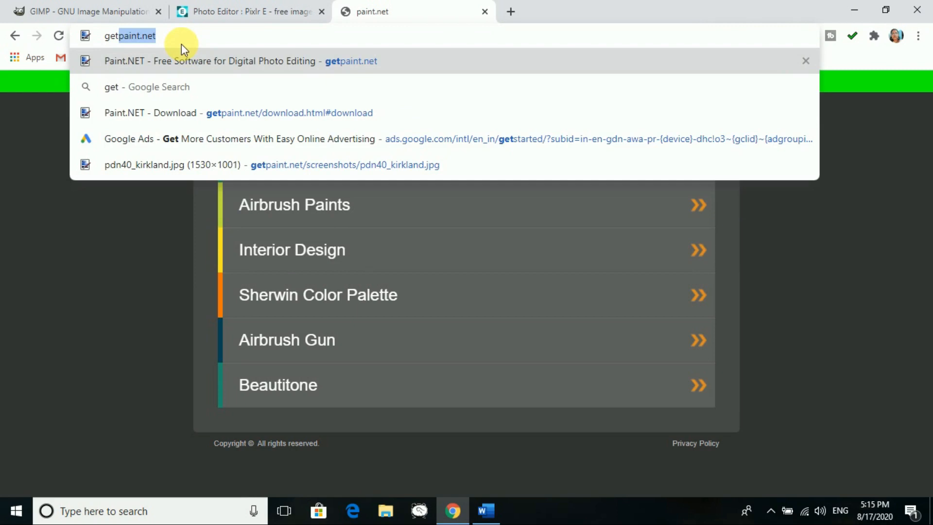
{"action": "left_click", "coordinate": [183, 61]}
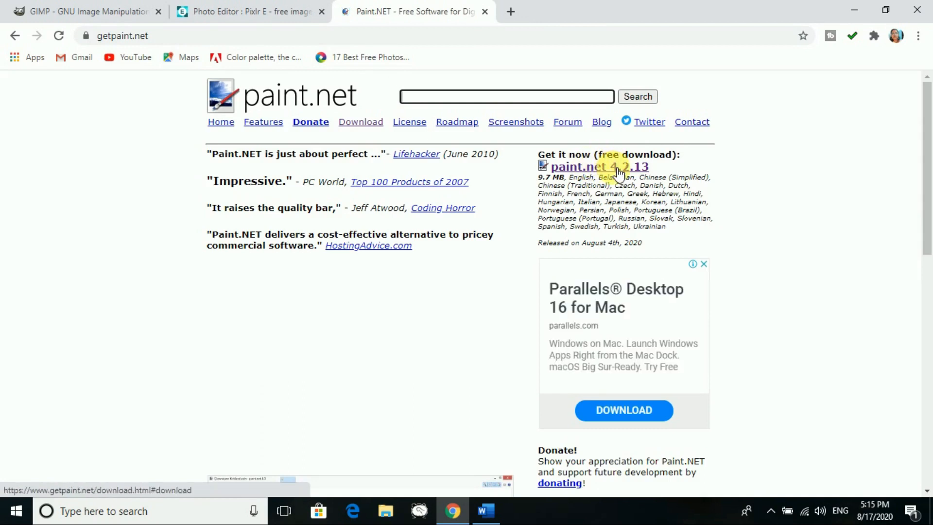
{"action": "scroll", "coordinate": [607, 175], "scroll_direction": "down", "scroll_amount": 2}
{"action": "scroll", "coordinate": [632, 136], "scroll_direction": "down", "scroll_amount": 1}
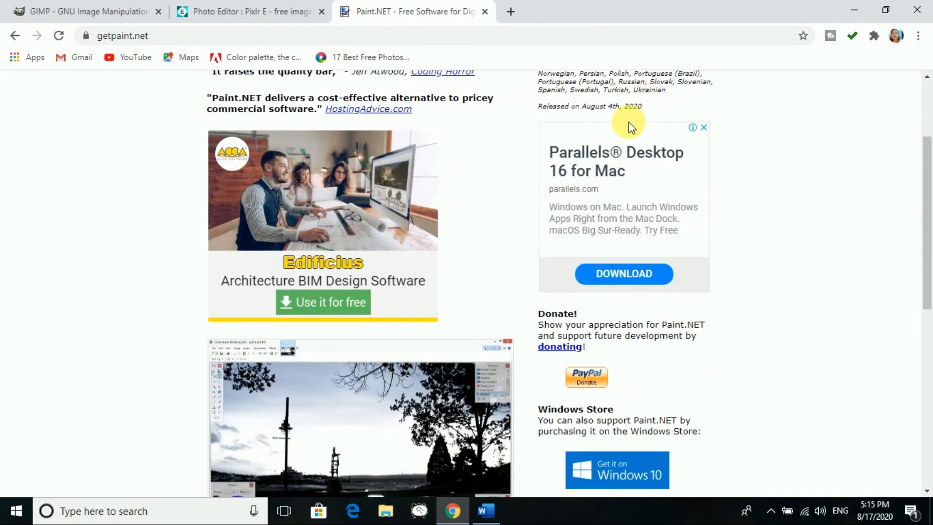
{"action": "scroll", "coordinate": [627, 121], "scroll_direction": "up", "scroll_amount": 3}
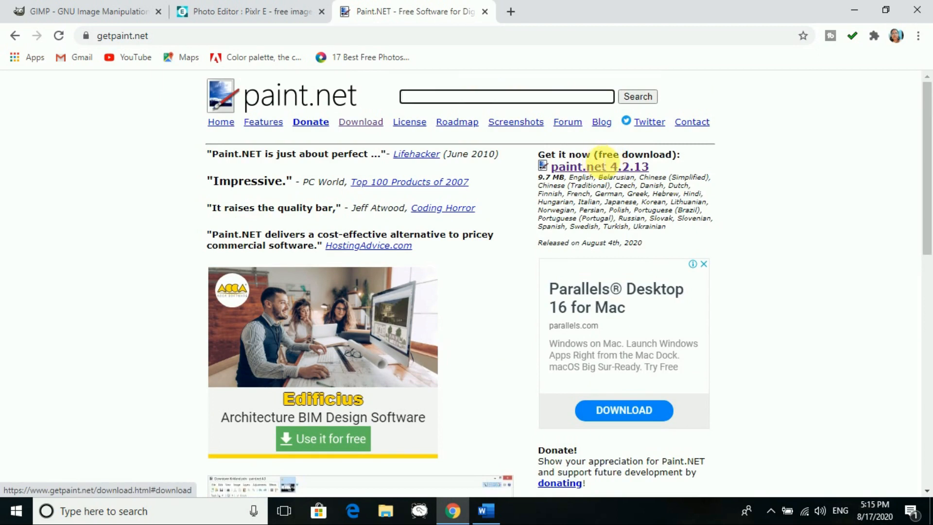
{"action": "scroll", "coordinate": [599, 142], "scroll_direction": "down", "scroll_amount": 10}
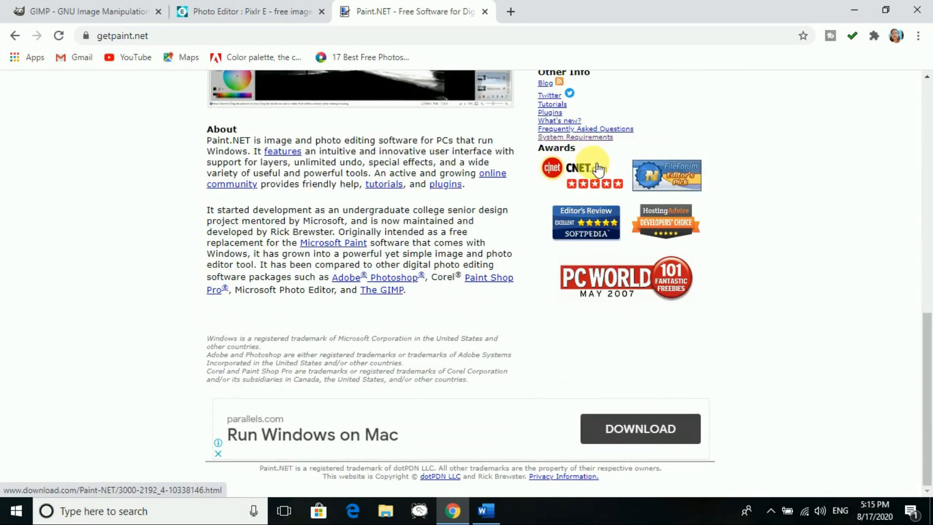
{"action": "scroll", "coordinate": [651, 146], "scroll_direction": "up", "scroll_amount": 5}
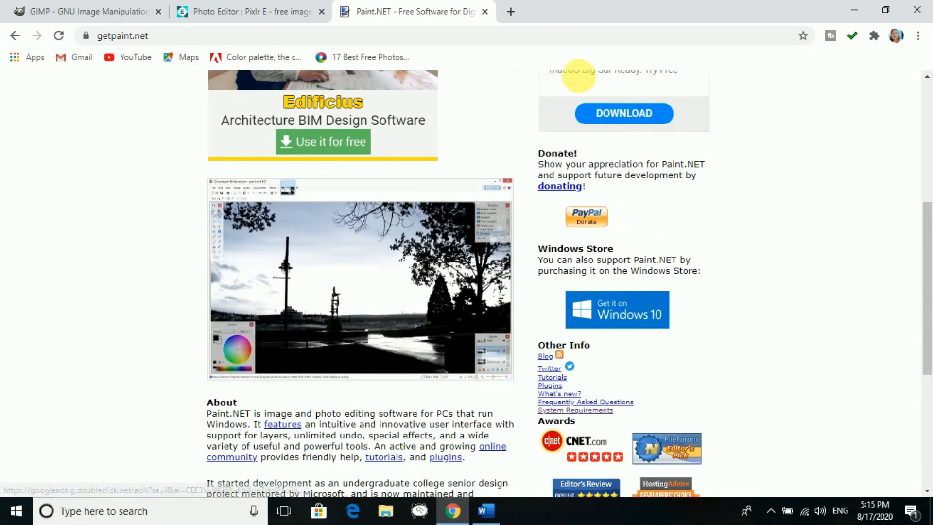
{"action": "scroll", "coordinate": [583, 102], "scroll_direction": "up", "scroll_amount": 5}
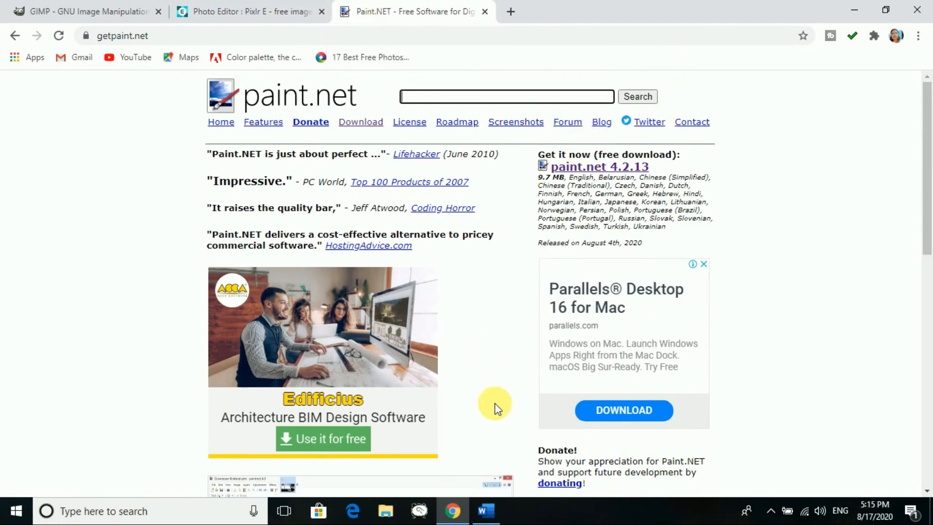
Step: Copy the Photopea entry from the Word document's list of alternatives and return to Chrome
{"action": "left_click", "coordinate": [483, 510]}
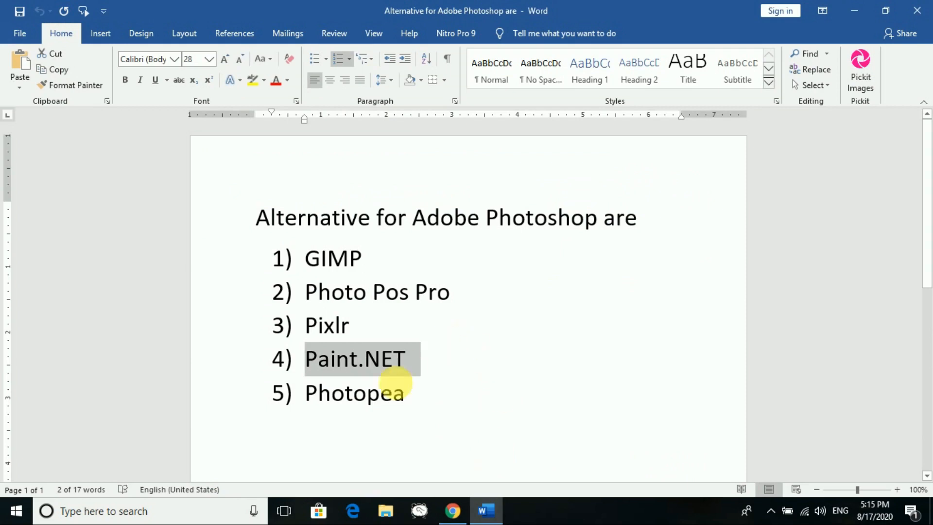
{"action": "left_click_drag", "start_coordinate": [311, 396], "coordinate": [423, 396]}
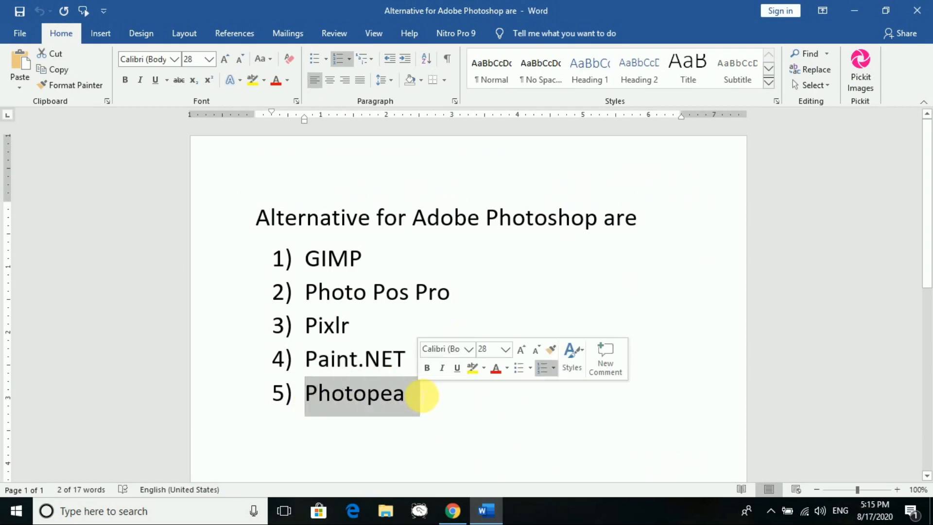
{"action": "left_click", "coordinate": [451, 515]}
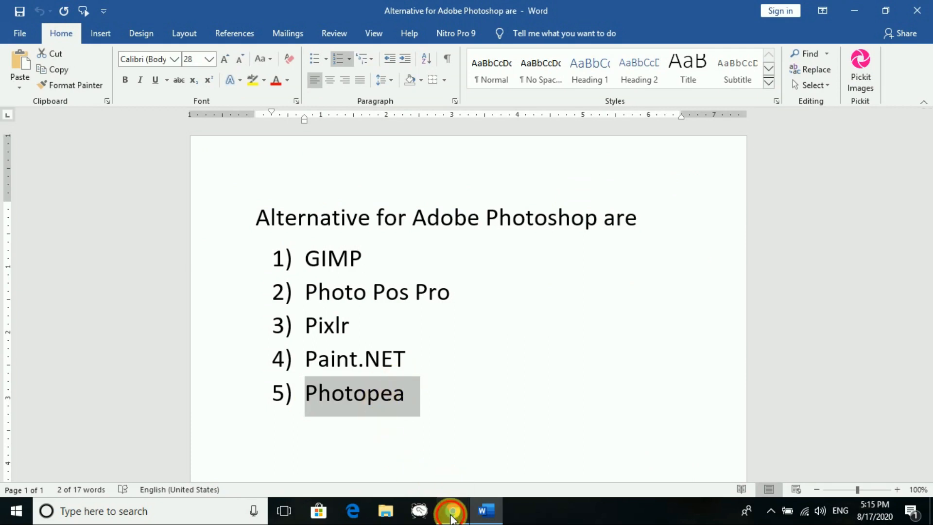
Step: Search for Photopea in a new tab with the copied entry stripped of its list number, and open the Photopea online editor
{"action": "left_click", "coordinate": [508, 10]}
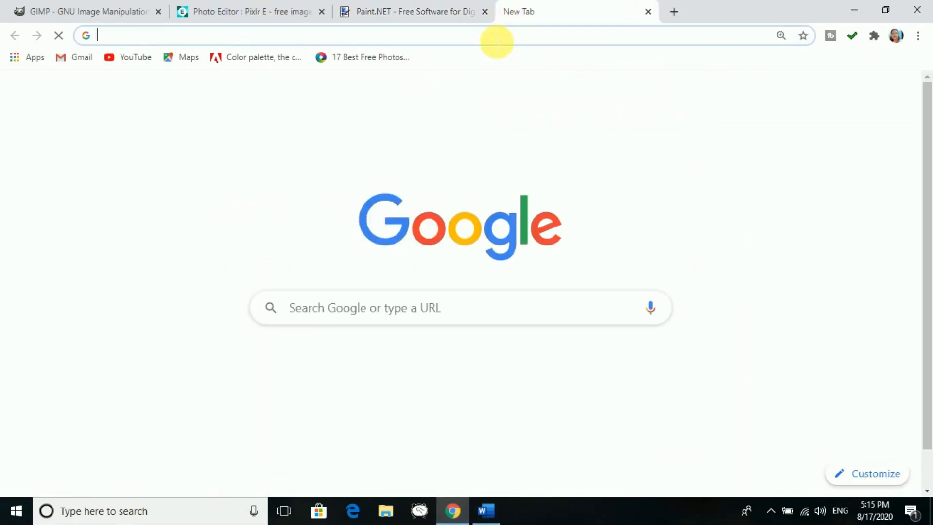
{"action": "left_click", "coordinate": [496, 38]}
{"action": "type", "text": "5)\tPhotopea"}
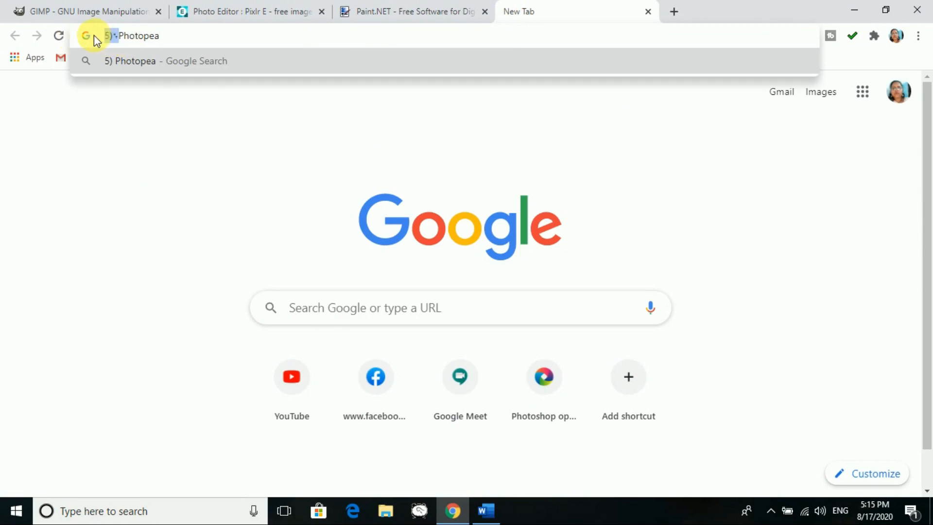
{"action": "key", "text": "BackSpace"}
{"action": "key", "text": "Return"}
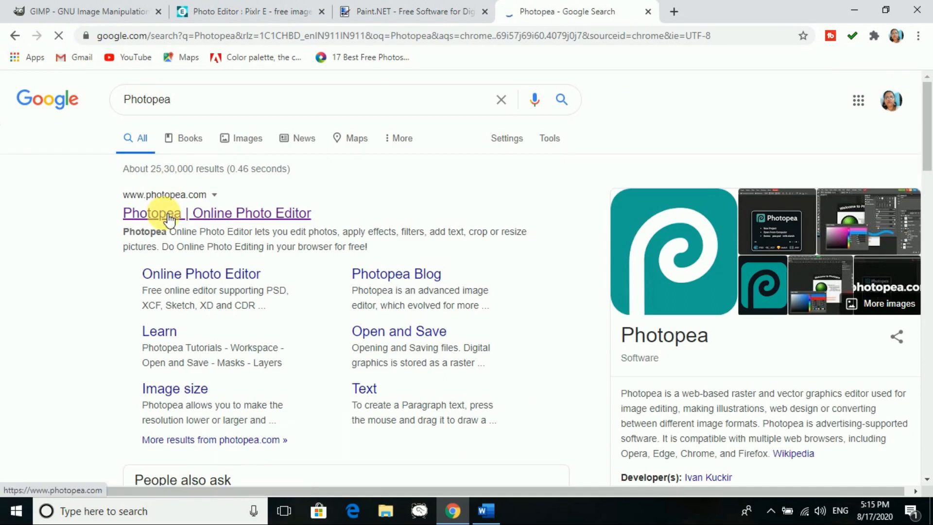
{"action": "left_click", "coordinate": [168, 219]}
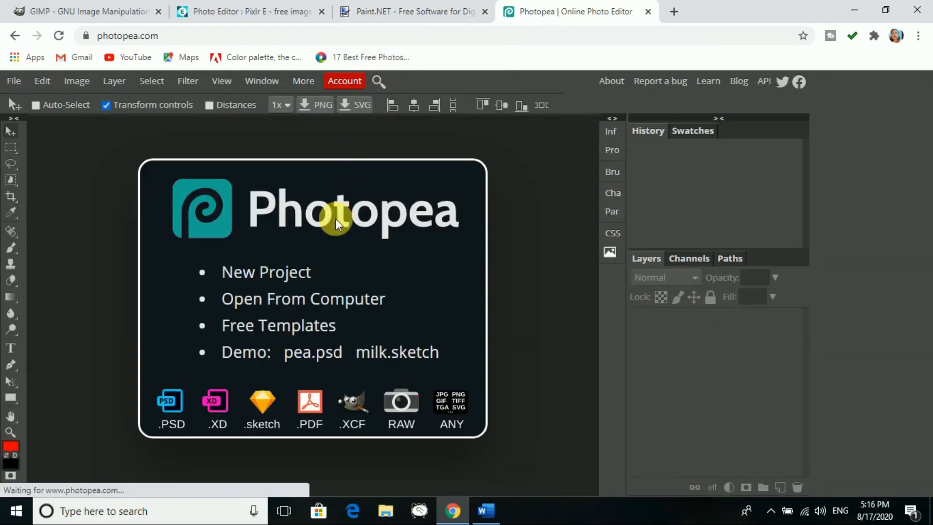
Step: Start a new project in Photopea and choose the Youtube Cover preset of 2560 x 1440 px
{"action": "left_click", "coordinate": [289, 275]}
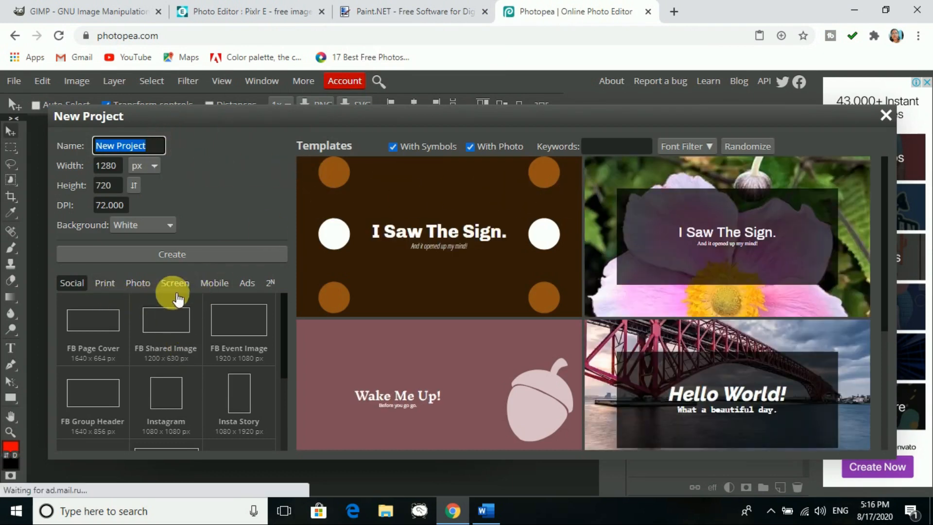
{"action": "scroll", "coordinate": [186, 349], "scroll_direction": "down", "scroll_amount": 2}
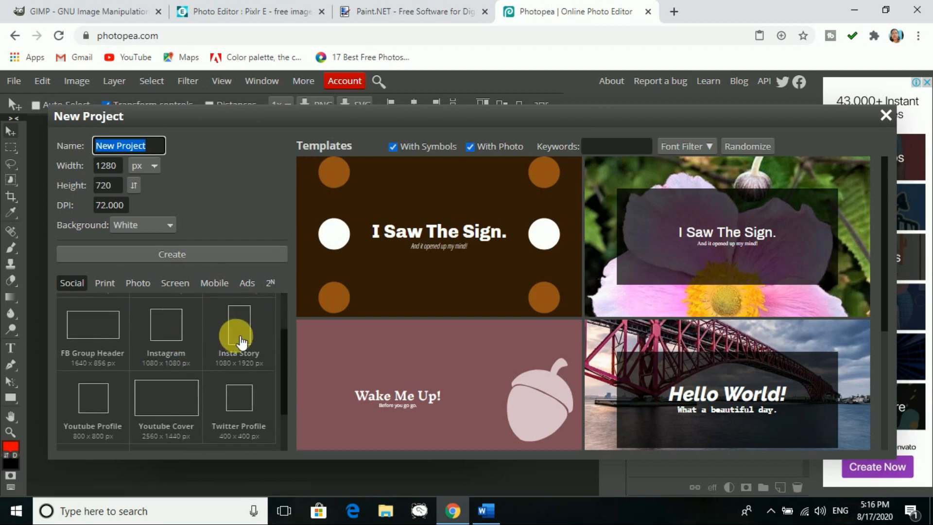
{"action": "left_click", "coordinate": [177, 403]}
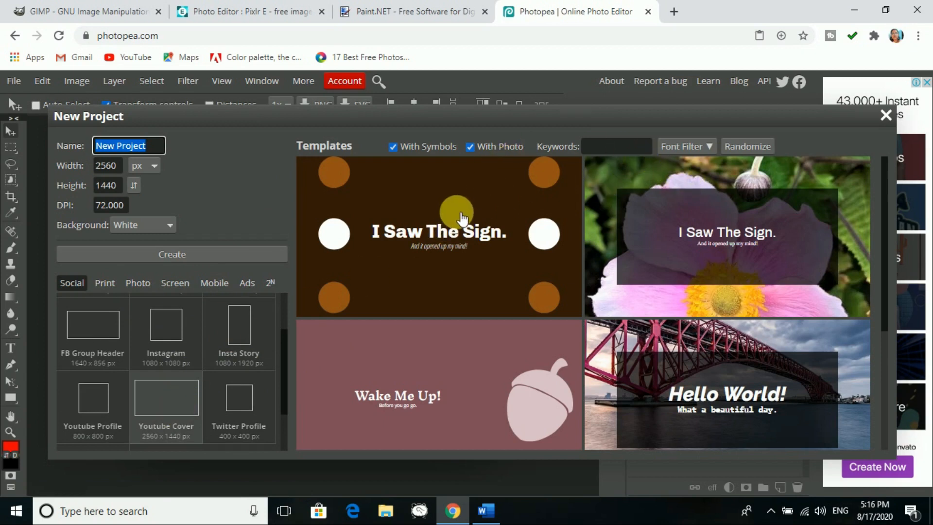
Step: Look through the templates offered for the new project, return from the advertisement page and close the New Project dialog
{"action": "scroll", "coordinate": [505, 360], "scroll_direction": "down", "scroll_amount": 10}
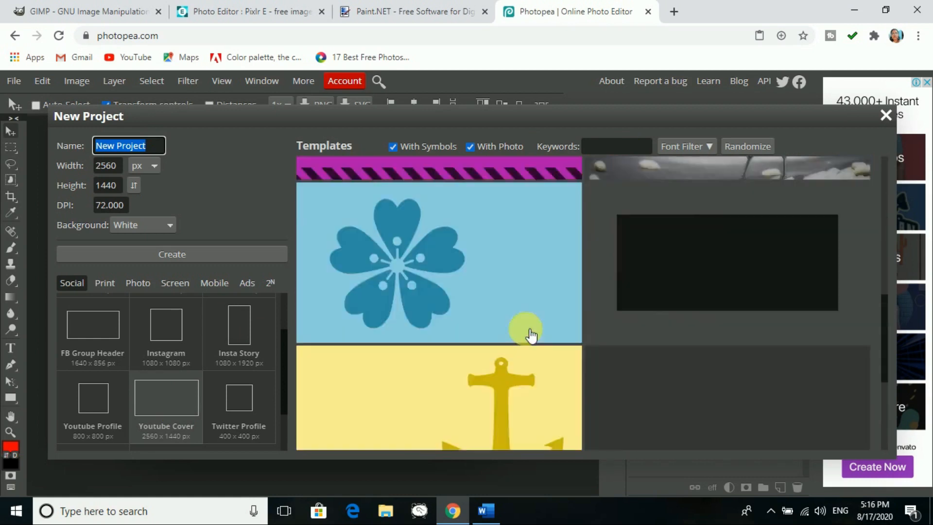
{"action": "scroll", "coordinate": [586, 316], "scroll_direction": "down", "scroll_amount": 10}
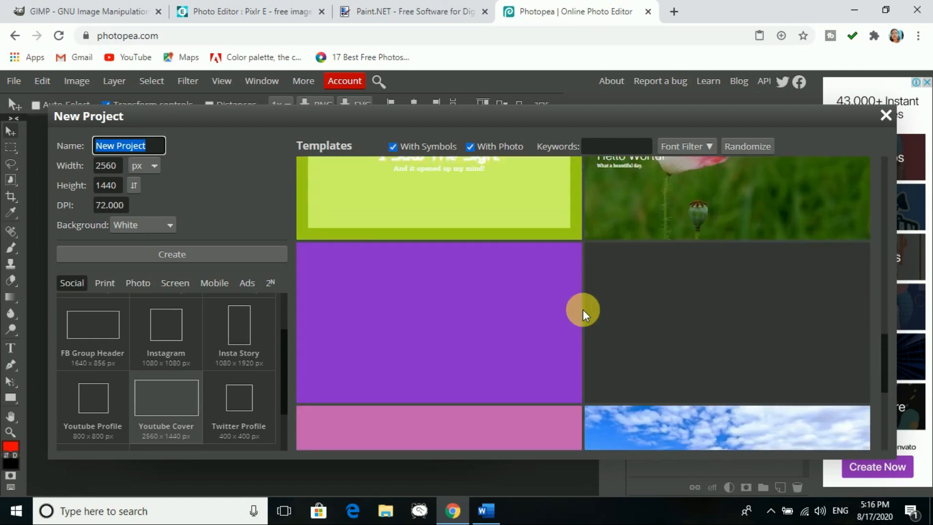
{"action": "scroll", "coordinate": [548, 244], "scroll_direction": "up", "scroll_amount": 3}
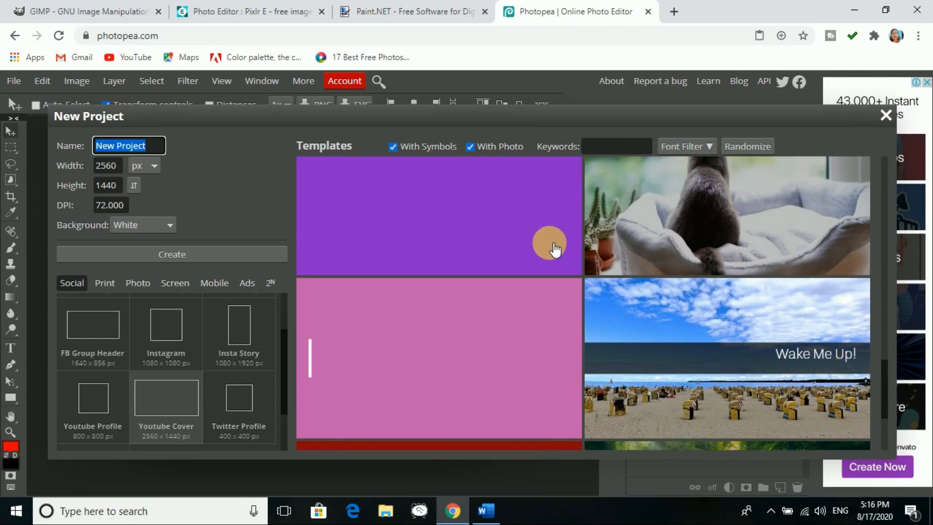
{"action": "scroll", "coordinate": [610, 299], "scroll_direction": "down", "scroll_amount": 5}
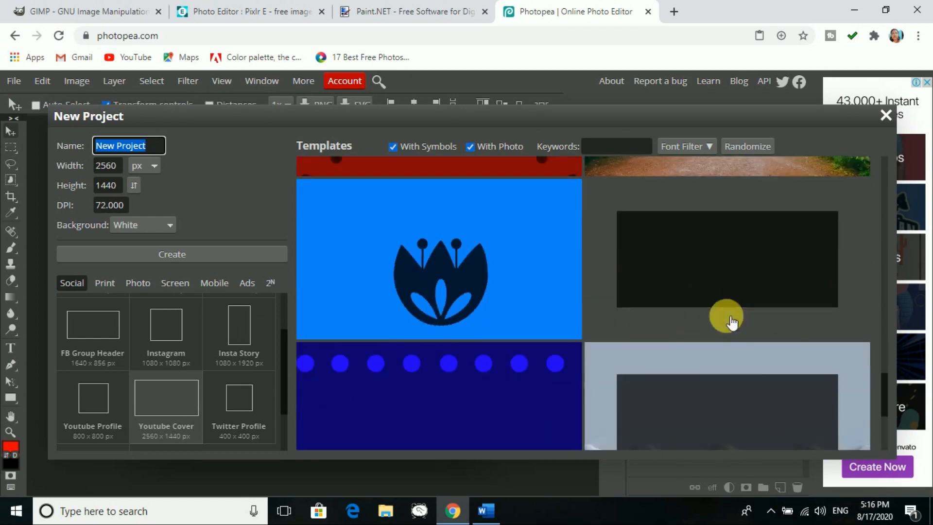
{"action": "left_click", "coordinate": [897, 475]}
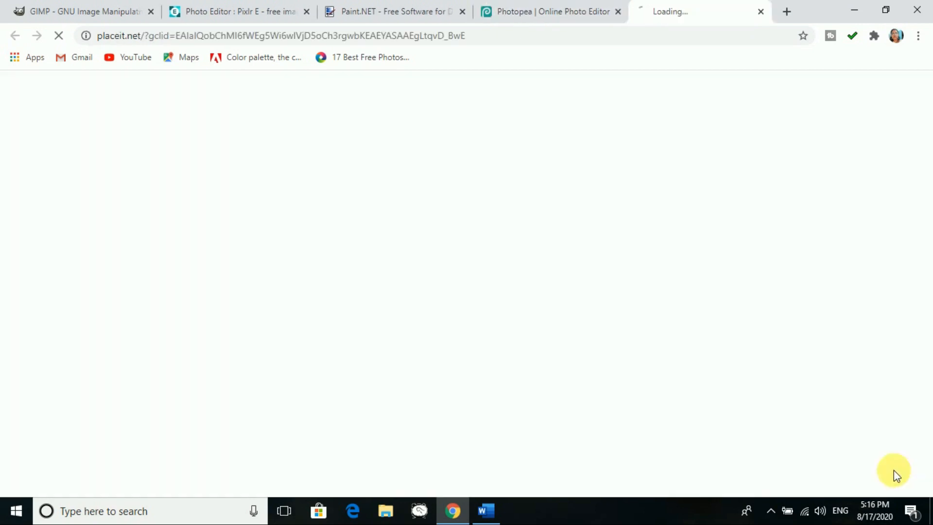
{"action": "left_click", "coordinate": [566, 11]}
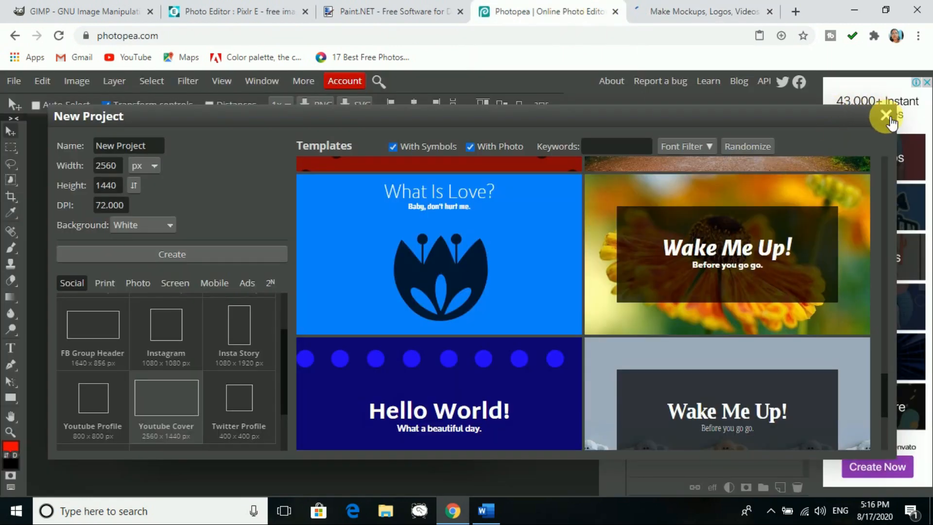
{"action": "left_click", "coordinate": [886, 115]}
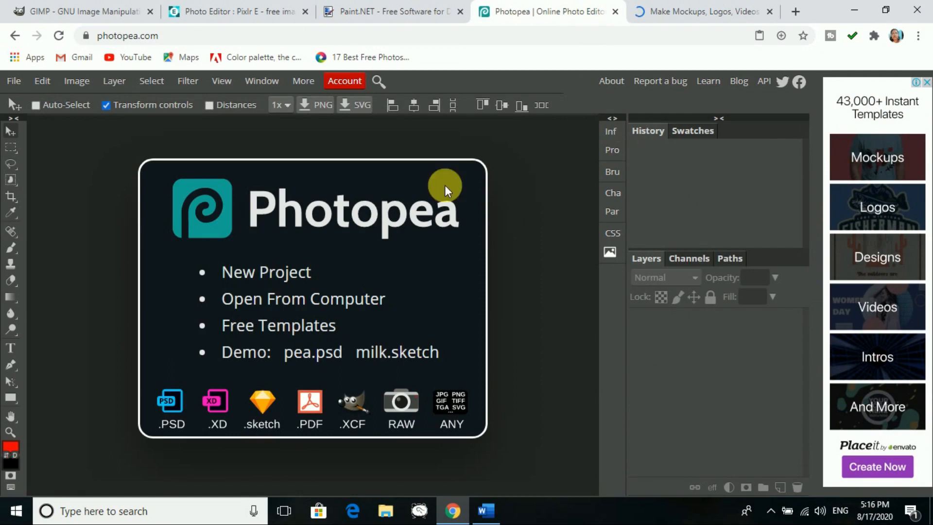
Step: Create a blank 2560 x 1440 px project with a white background and try to stretch its Background layer upward
{"action": "left_click", "coordinate": [267, 273]}
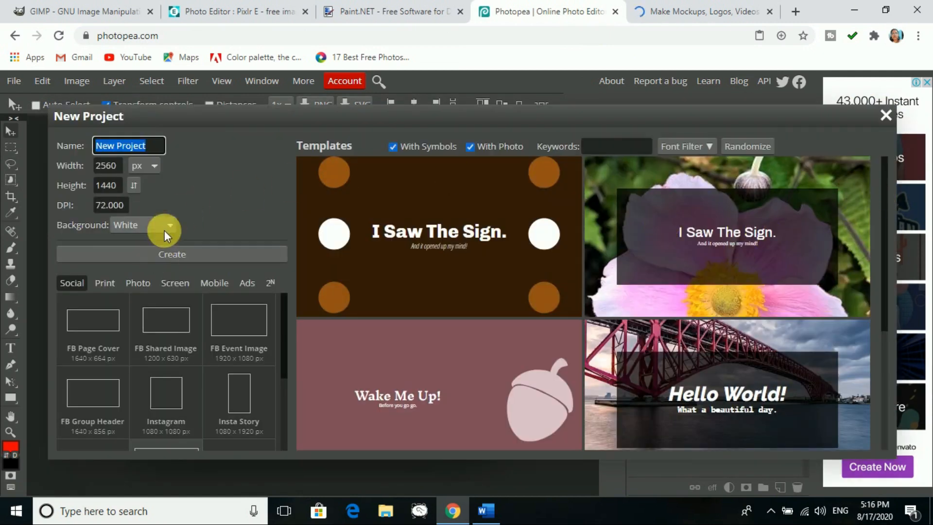
{"action": "left_click", "coordinate": [180, 255]}
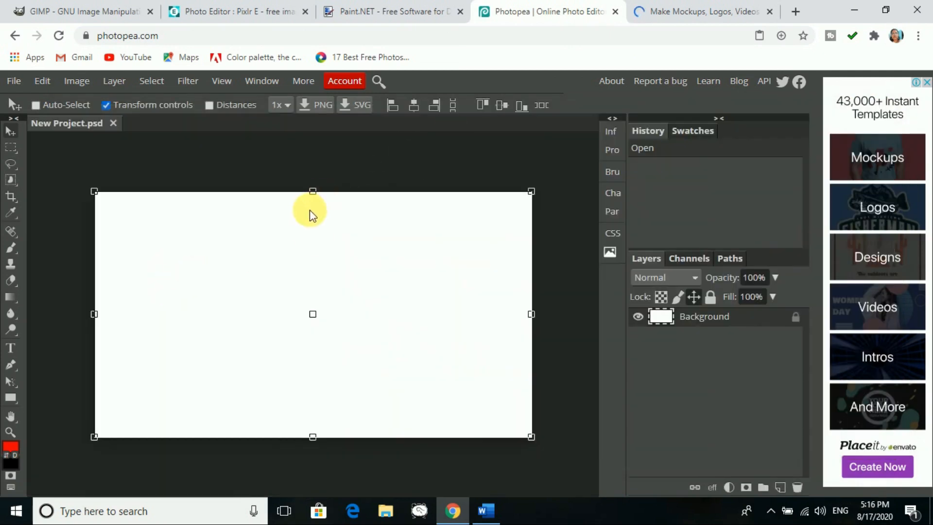
{"action": "left_click_drag", "start_coordinate": [317, 200], "coordinate": [315, 170]}
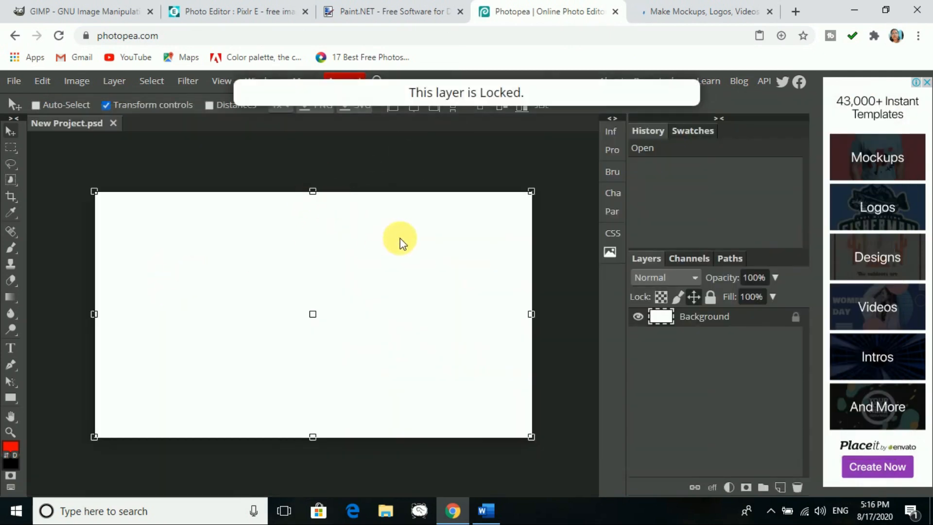
Step: Open the girl2 image from the desktop's Pictures folder as a second document
{"action": "left_click", "coordinate": [15, 81]}
{"action": "left_click", "coordinate": [281, 174]}
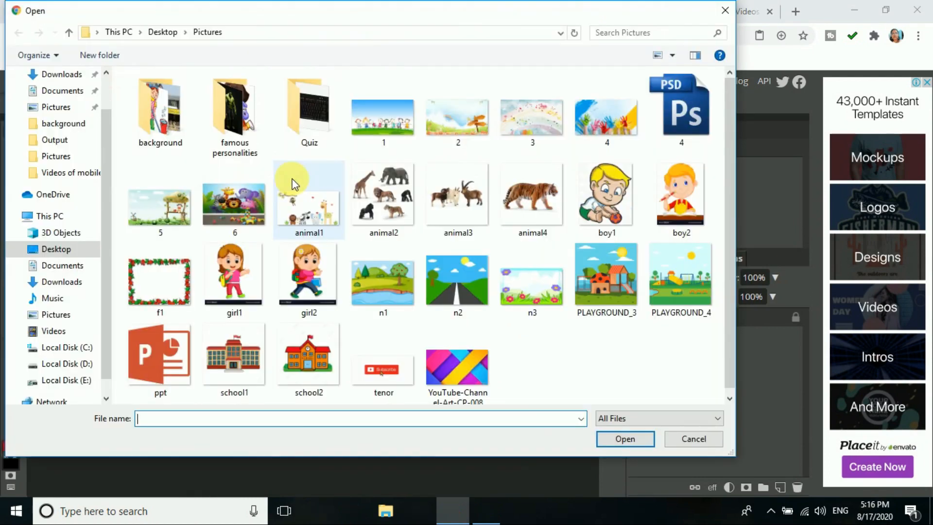
{"action": "left_click", "coordinate": [327, 286]}
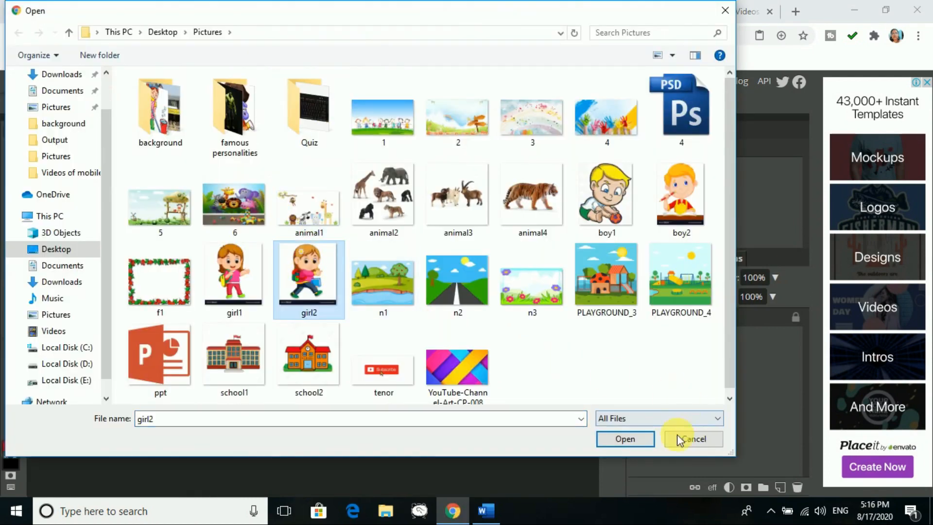
{"action": "left_click", "coordinate": [627, 439]}
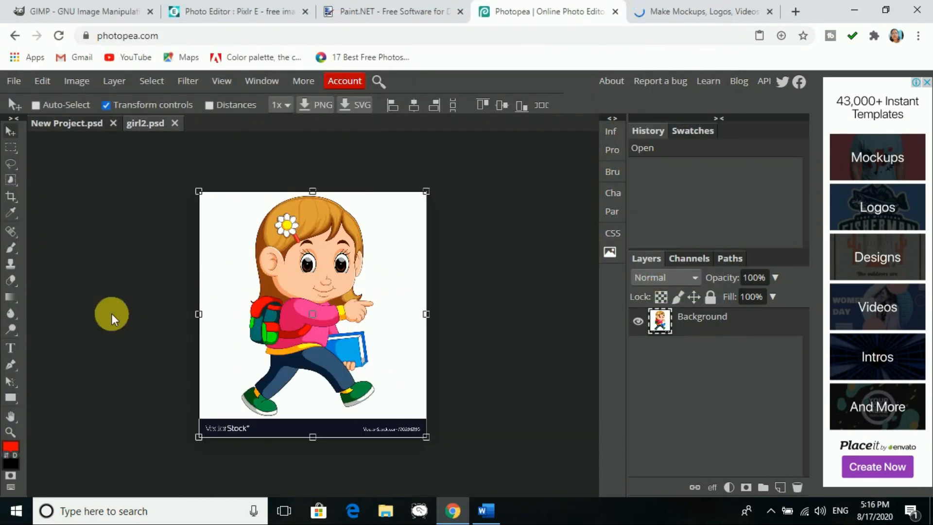
Step: Select the girl by tracing her outline with Magnetic Lasso Select, and switch to the New Project document
{"action": "left_click", "coordinate": [16, 164]}
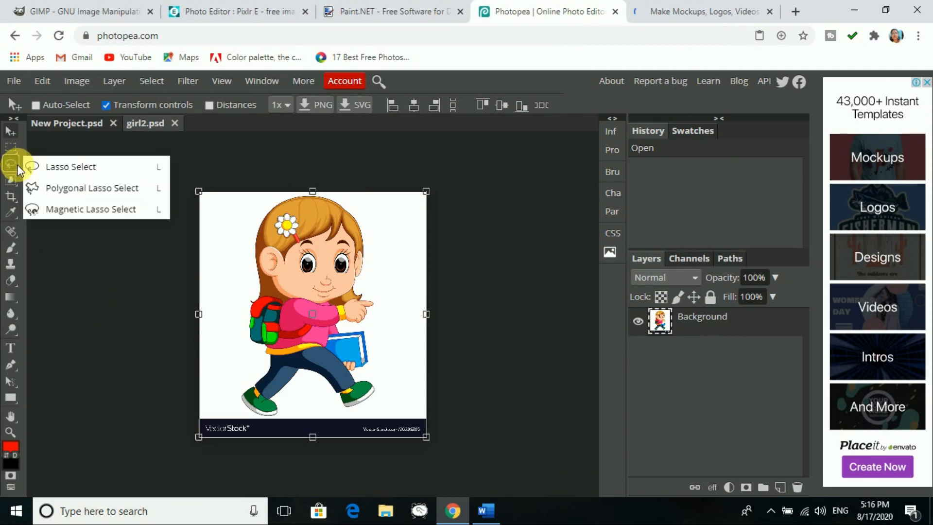
{"action": "left_click", "coordinate": [62, 211]}
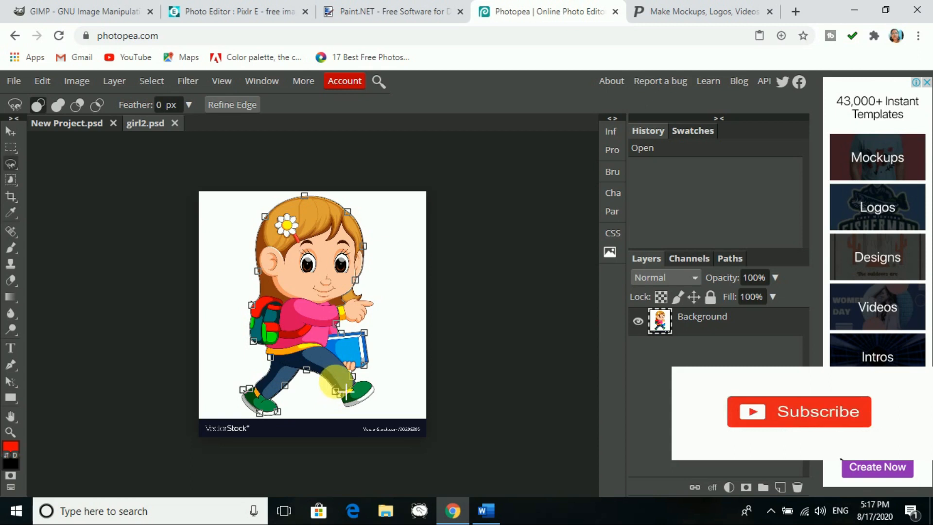
{"action": "double_click", "coordinate": [271, 426]}
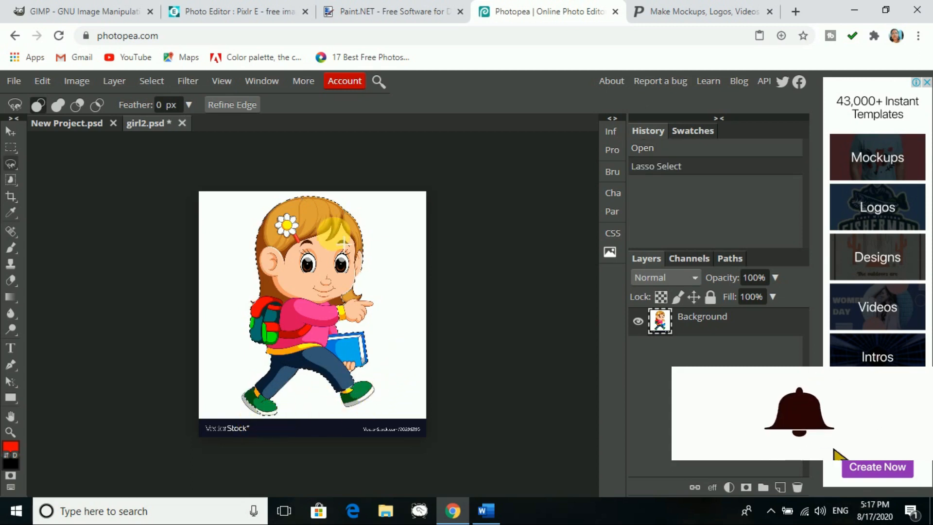
{"action": "left_click", "coordinate": [46, 123]}
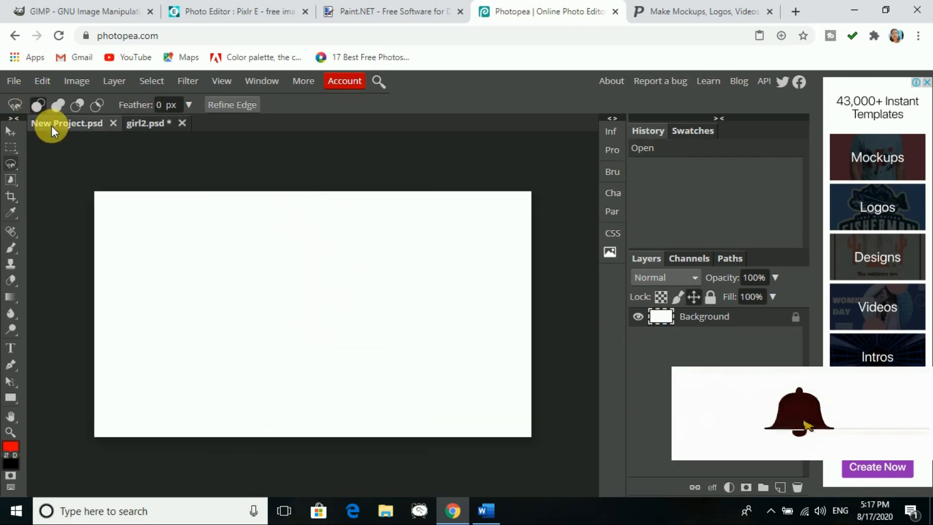
Step: Paste the copied girl into the New Project document and move her to the left part of the canvas
{"action": "key", "text": "ctrl+v"}
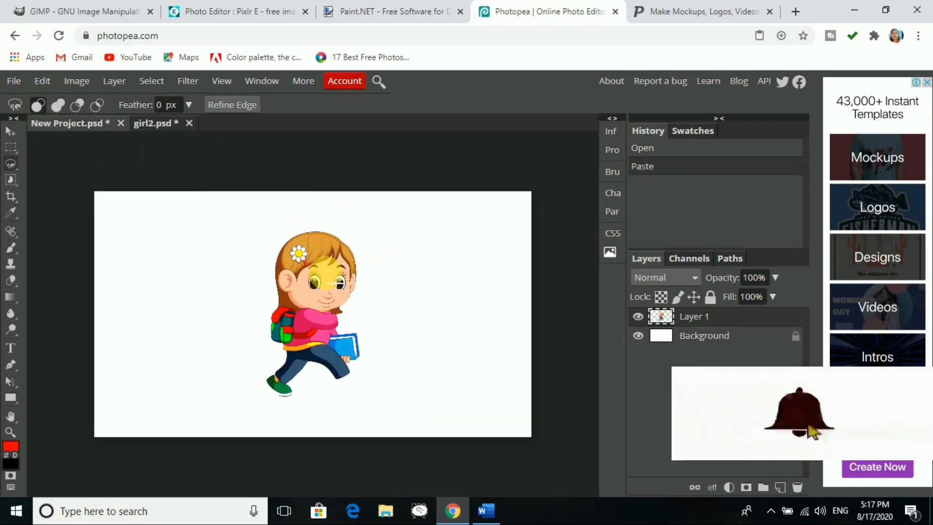
{"action": "left_click", "coordinate": [10, 132]}
{"action": "left_click_drag", "start_coordinate": [304, 287], "coordinate": [140, 244]}
{"action": "left_click_drag", "start_coordinate": [190, 348], "coordinate": [201, 369]}
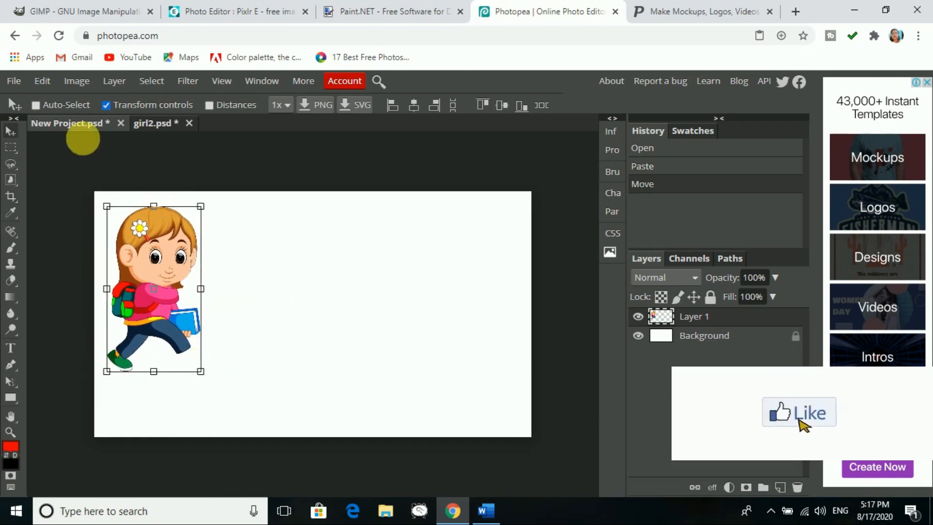
Step: Try a diagonal linear gradient with the purple, green and orange preset on the girl's layer, and undo it
{"action": "left_click", "coordinate": [11, 297]}
{"action": "left_click", "coordinate": [59, 302]}
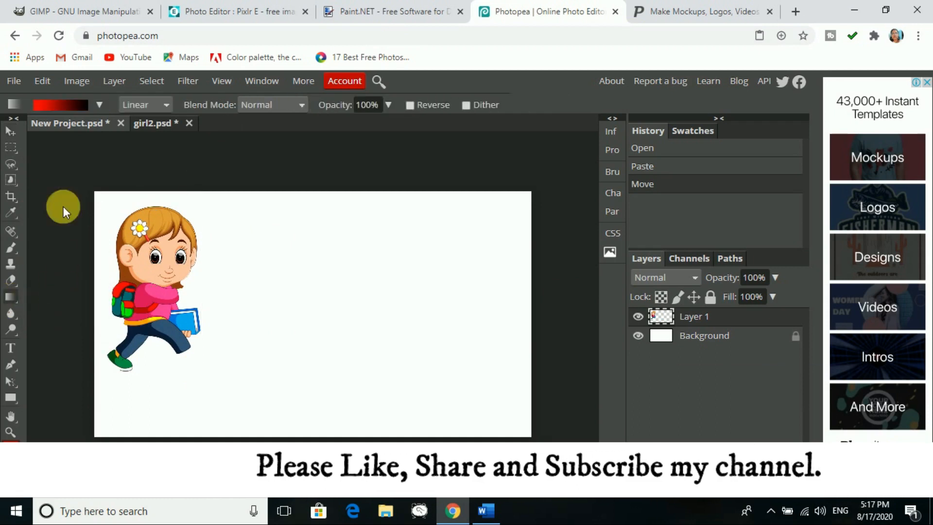
{"action": "left_click", "coordinate": [98, 104]}
{"action": "left_click", "coordinate": [103, 155]}
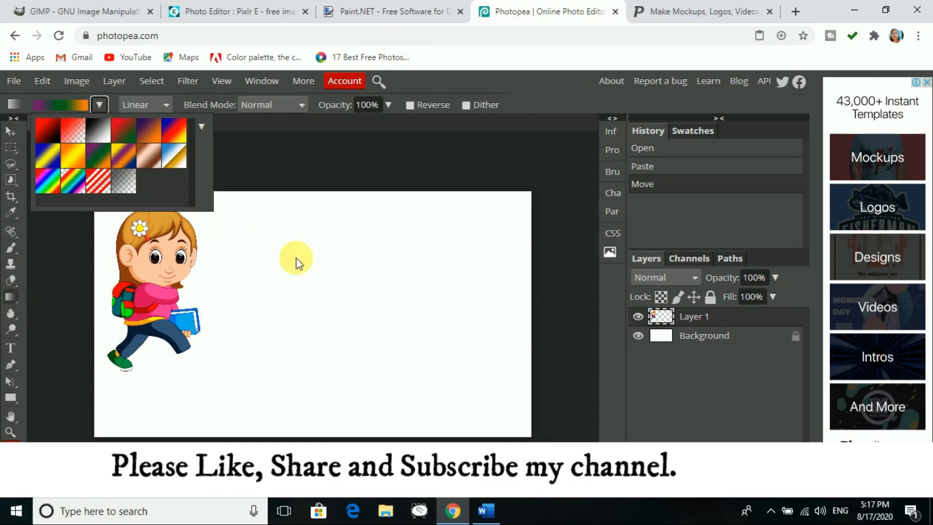
{"action": "left_click_drag", "start_coordinate": [276, 238], "coordinate": [476, 389]}
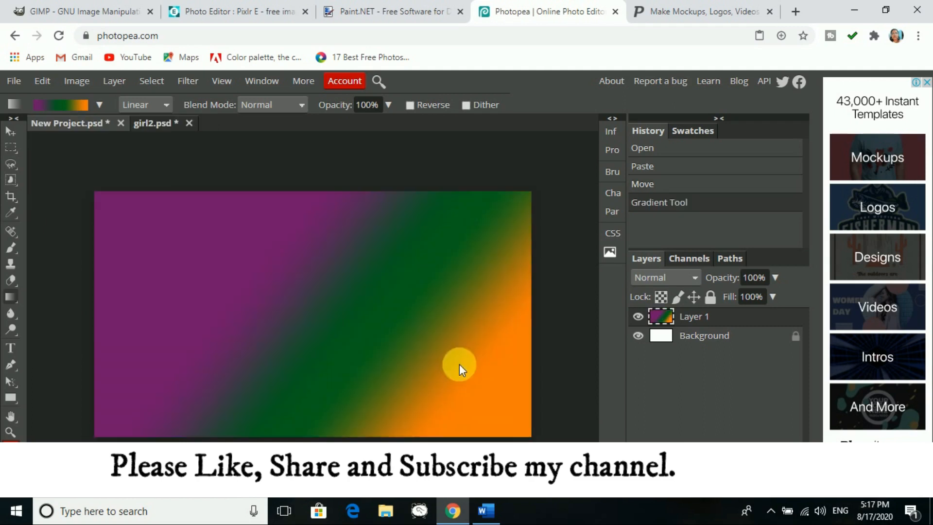
{"action": "key", "text": "ctrl+z"}
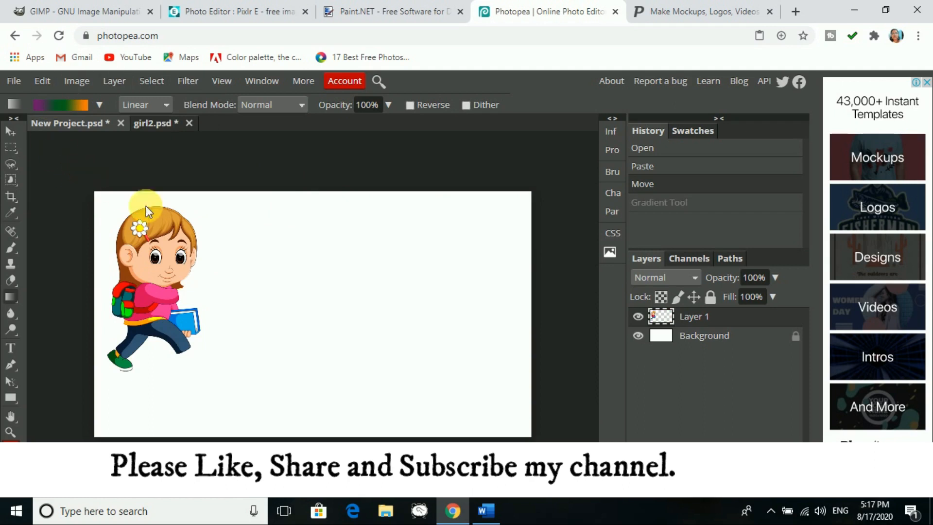
Step: Try the same diagonal gradient on the Background layer, and undo everything back to the blank white canvas
{"action": "left_click", "coordinate": [684, 335]}
{"action": "left_click_drag", "start_coordinate": [252, 238], "coordinate": [501, 404]}
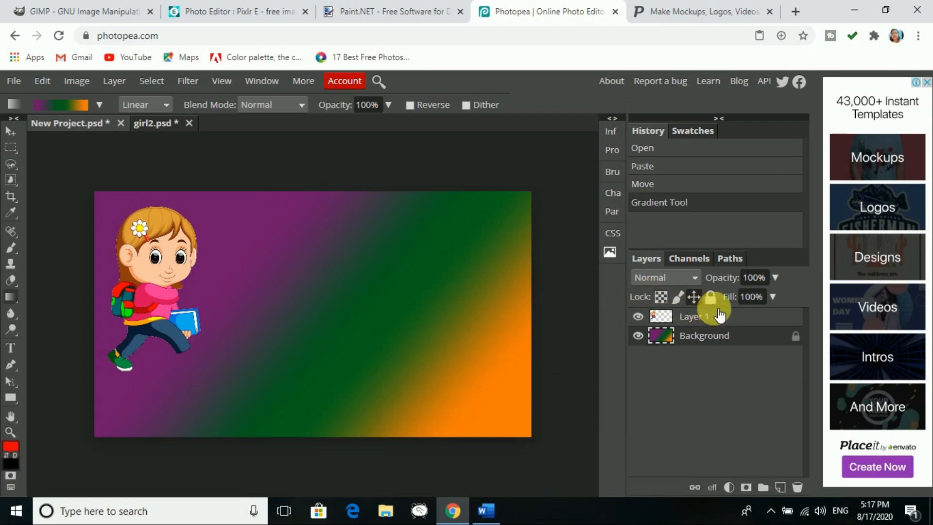
{"action": "key", "text": "ctrl+z"}
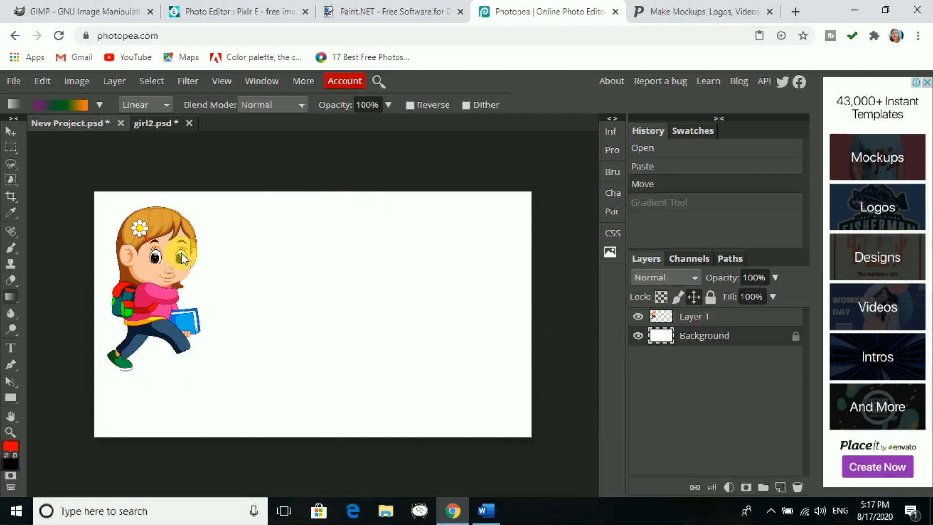
{"action": "key", "text": "ctrl+z"}
{"action": "key", "text": "ctrl+z"}
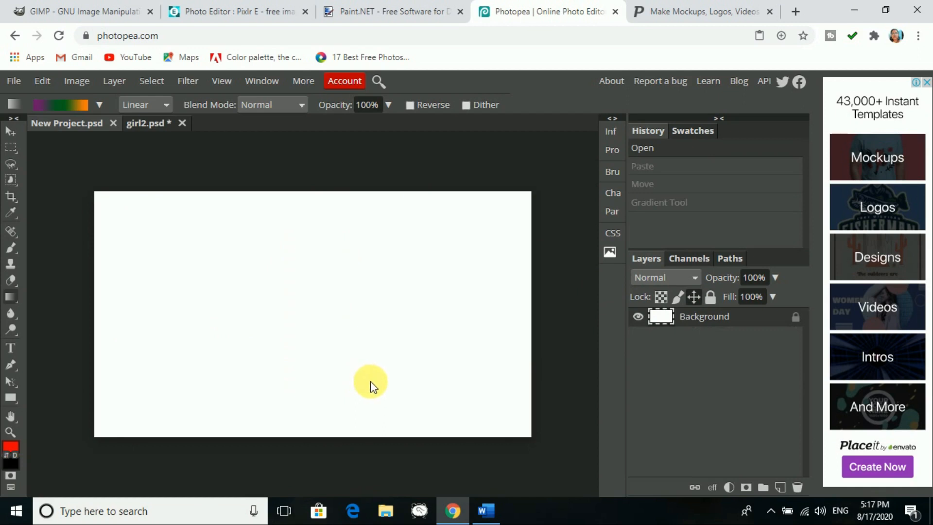
Step: Fill the Background layer with the purple, green and orange diagonal gradient and paste the girl over it
{"action": "left_click_drag", "start_coordinate": [165, 233], "coordinate": [362, 371]}
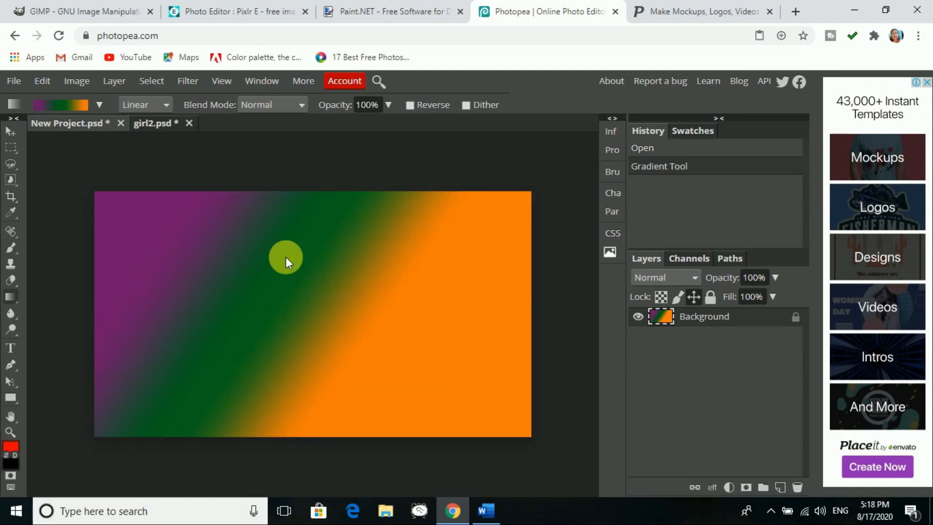
{"action": "key", "text": "ctrl+v"}
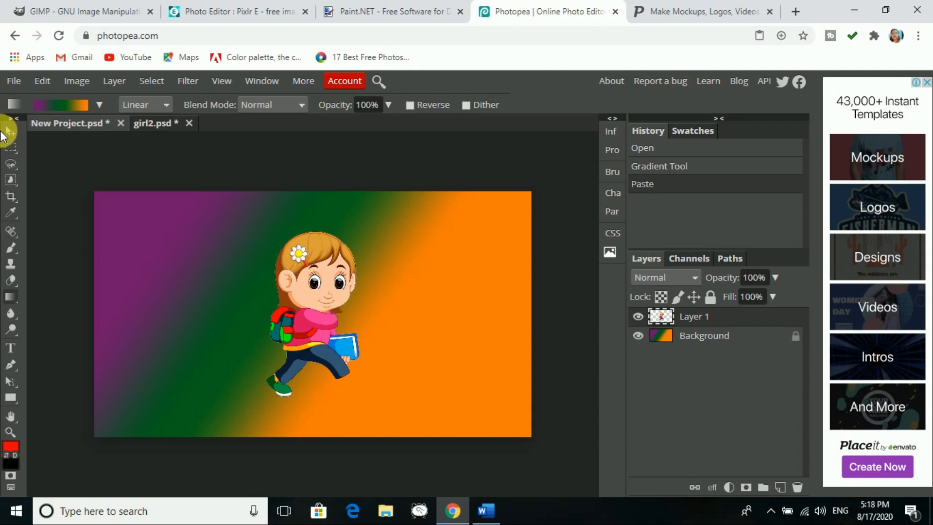
Step: Refill the Background layer with a diagonal linear gradient using the blue, white and gold preset
{"action": "left_click", "coordinate": [98, 105]}
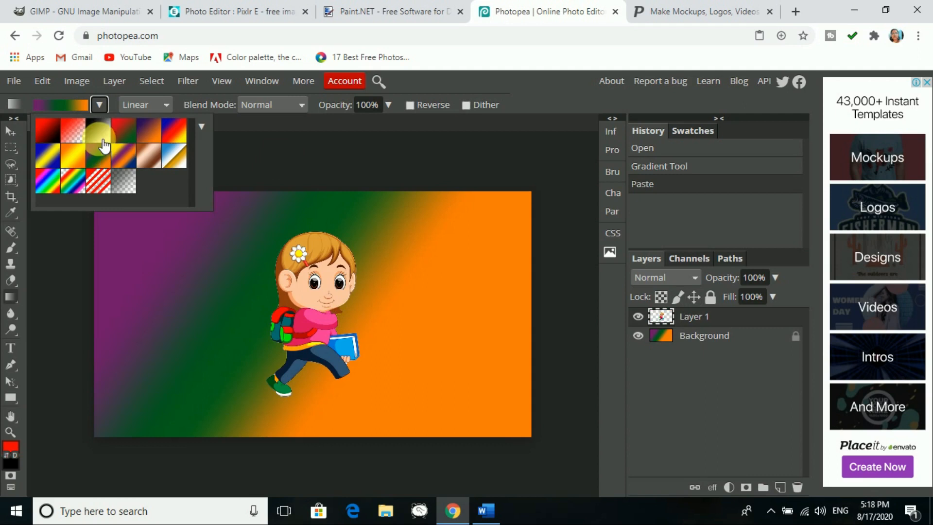
{"action": "left_click", "coordinate": [178, 158]}
{"action": "left_click", "coordinate": [694, 334]}
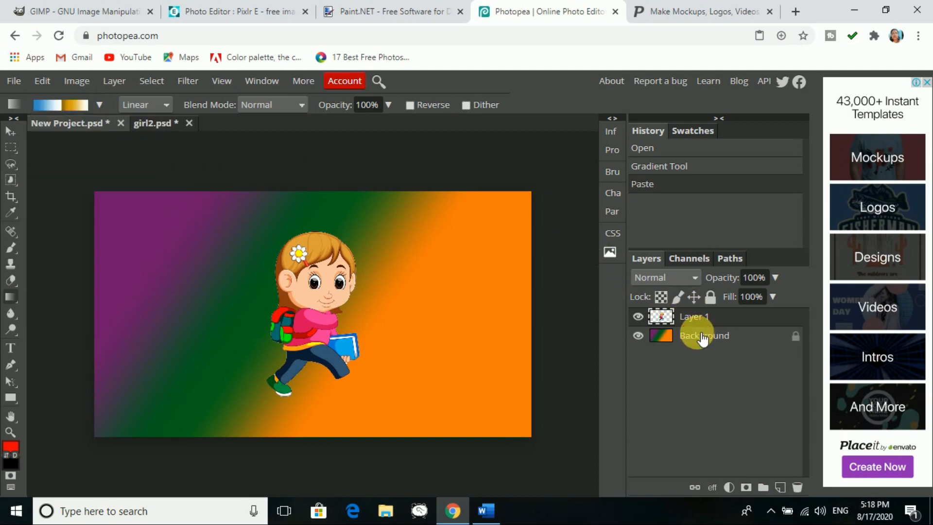
{"action": "left_click_drag", "start_coordinate": [453, 398], "coordinate": [453, 398]}
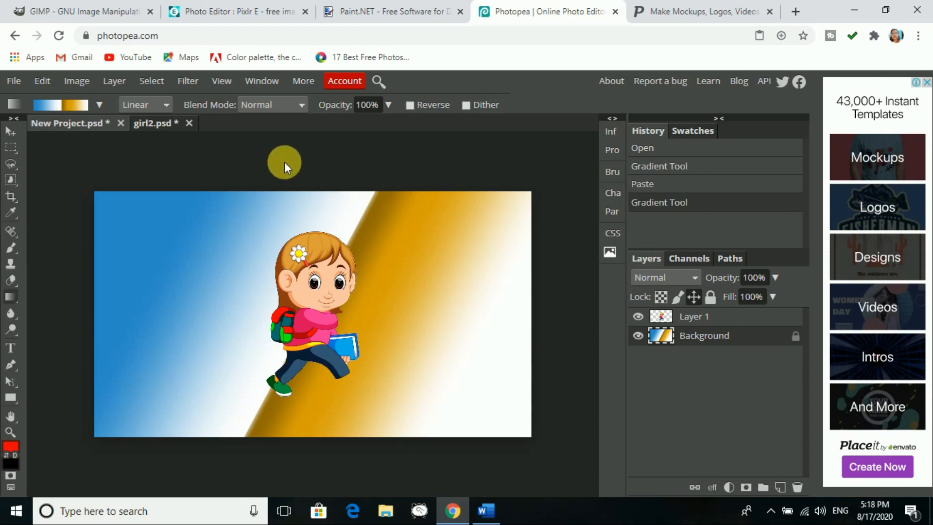
Step: Show the object selection tool variants and choose Quick Selection
{"action": "left_click", "coordinate": [10, 182]}
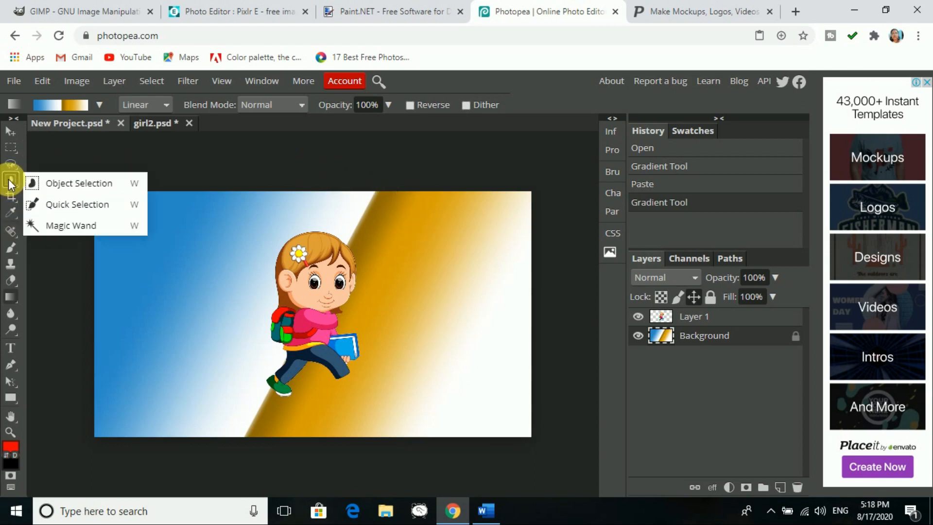
{"action": "left_click", "coordinate": [48, 204]}
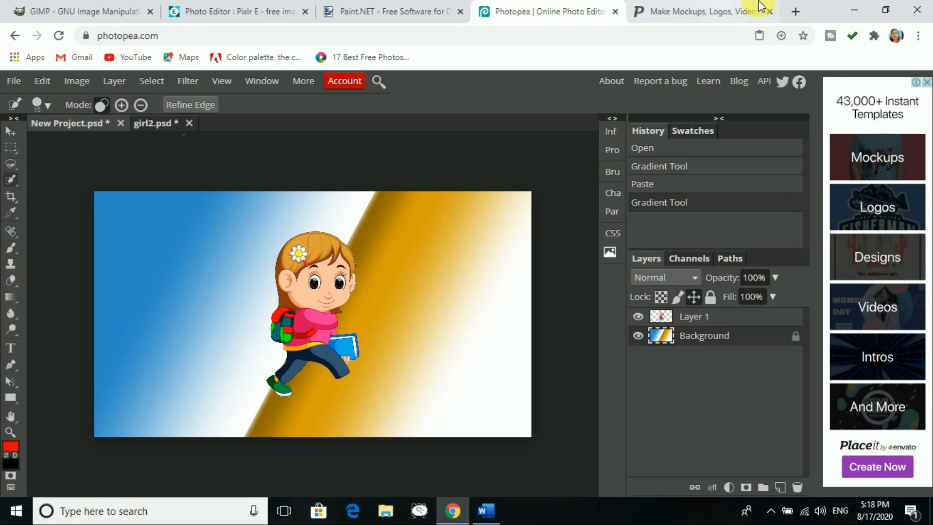
Step: Bring up the Placeit page and switch to the Word document listing the Photoshop alternatives
{"action": "left_click", "coordinate": [705, 11]}
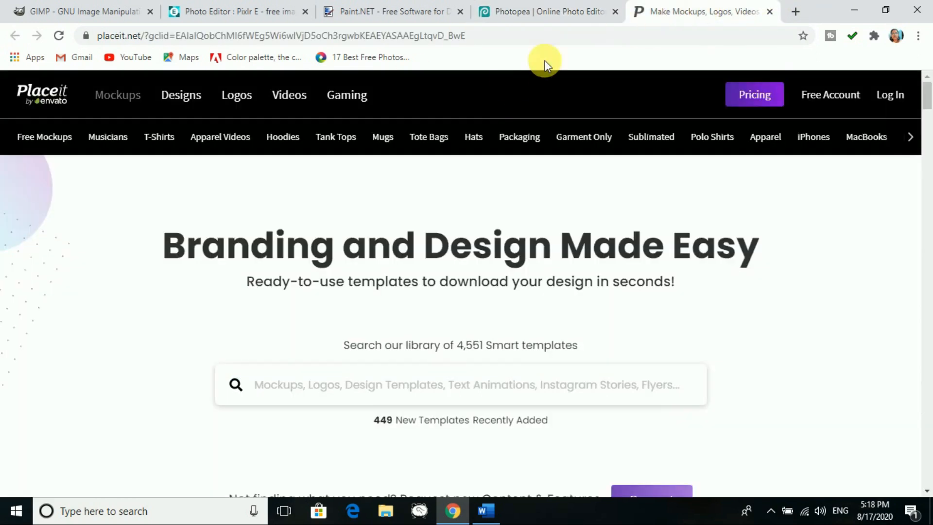
{"action": "left_click", "coordinate": [485, 515]}
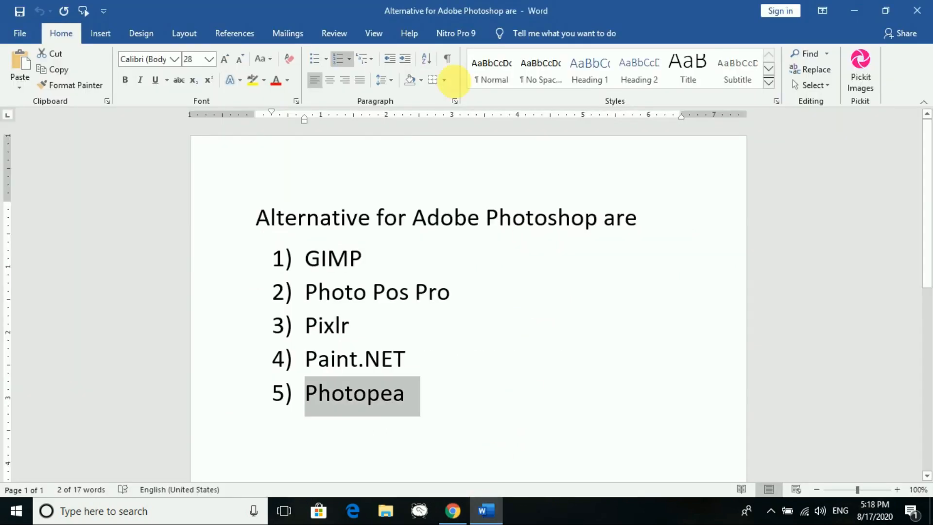